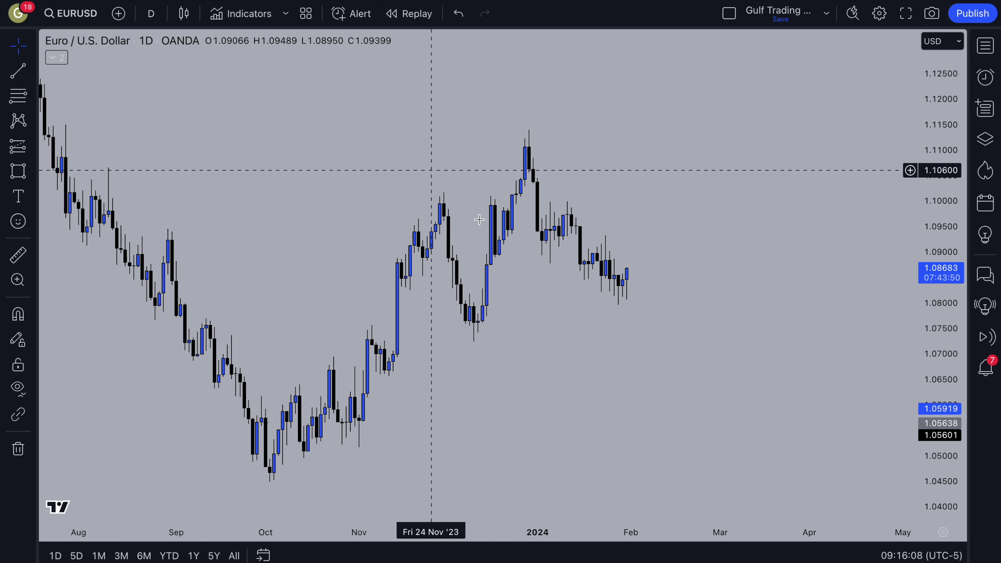
- Draw a rectangle in the empty chart area from 28 Sep '23 to 20 Dec '23, between about 0.9587 and 0.9490
{"action": "scroll", "coordinate": [471, 338], "scroll_direction": "up", "scroll_amount": 3}
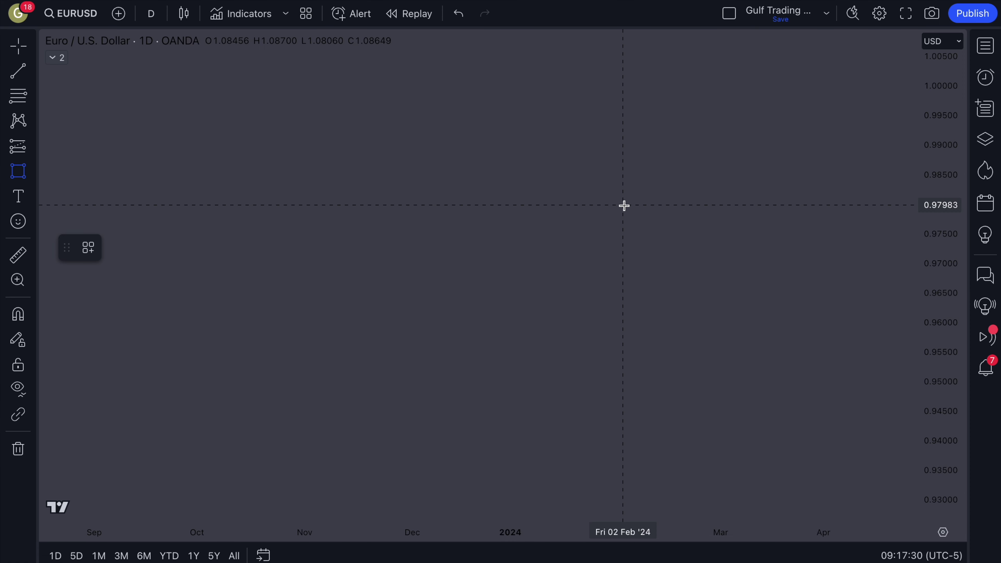
{"action": "left_click", "coordinate": [188, 331]}
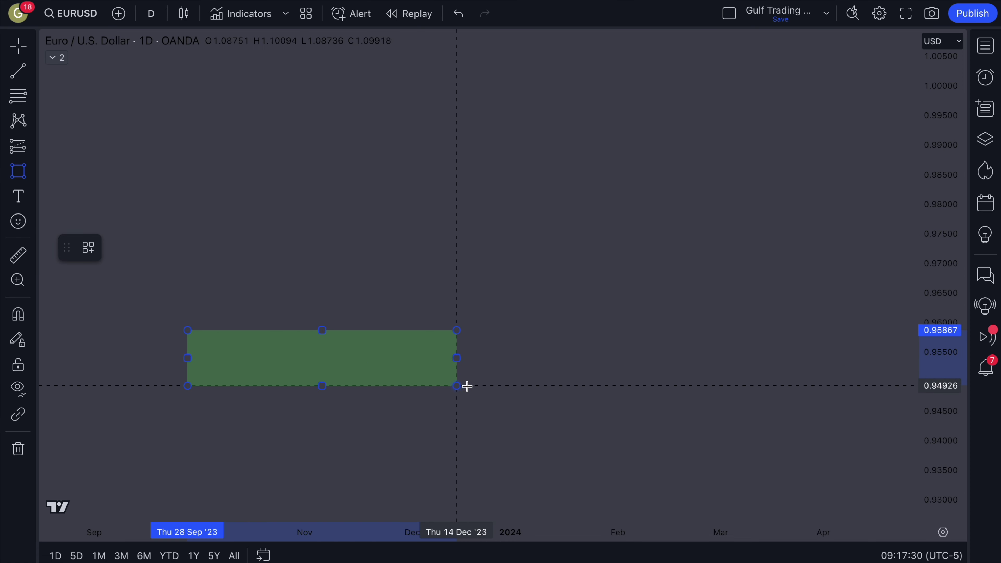
{"action": "left_click", "coordinate": [476, 387]}
{"action": "left_click", "coordinate": [244, 418]}
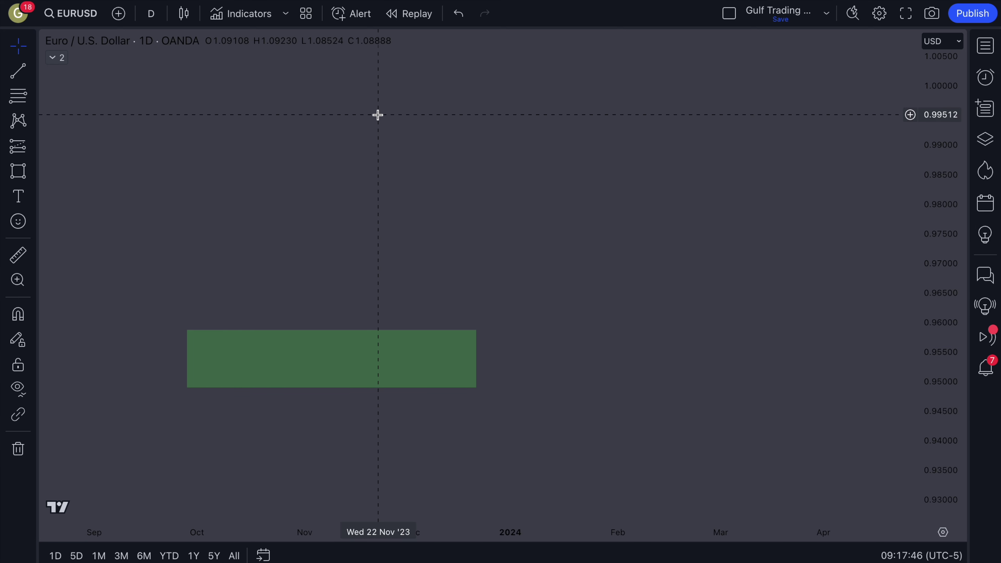
- Apply the 4H Demand drawing template to the green rectangle
{"action": "left_click", "coordinate": [257, 335]}
{"action": "left_click", "coordinate": [92, 250]}
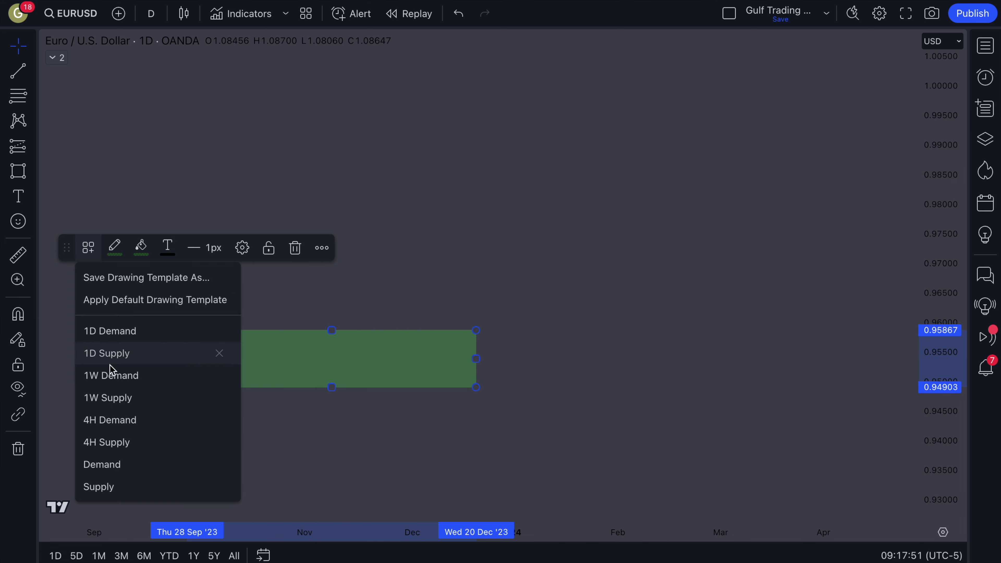
{"action": "left_click", "coordinate": [112, 419]}
{"action": "left_click", "coordinate": [112, 418]}
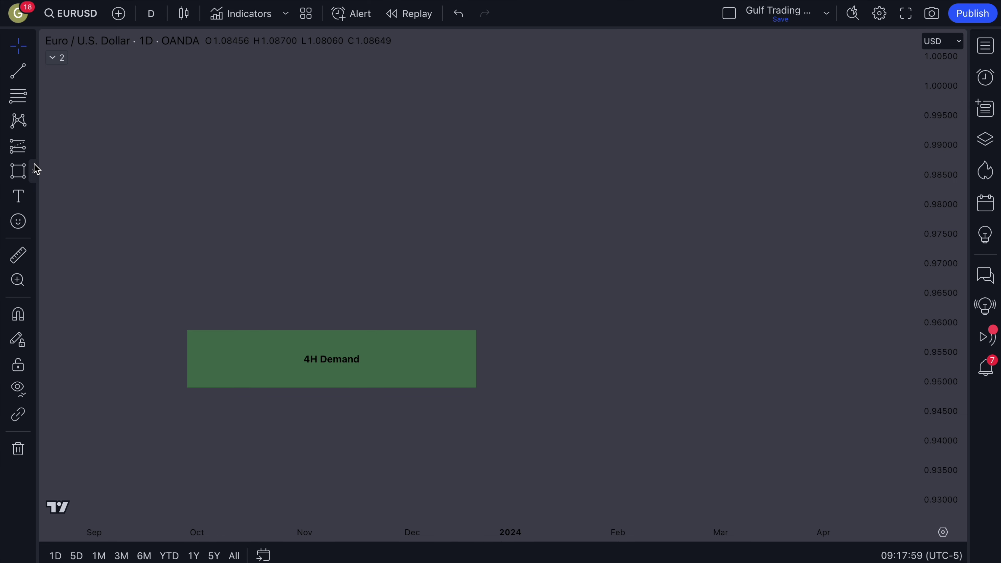
- Draw a zigzag Path from about 0.990 on 8 Nov '23, falling to about 0.953 and rising to about 0.987 on 14 Feb '24
{"action": "left_click", "coordinate": [35, 170]}
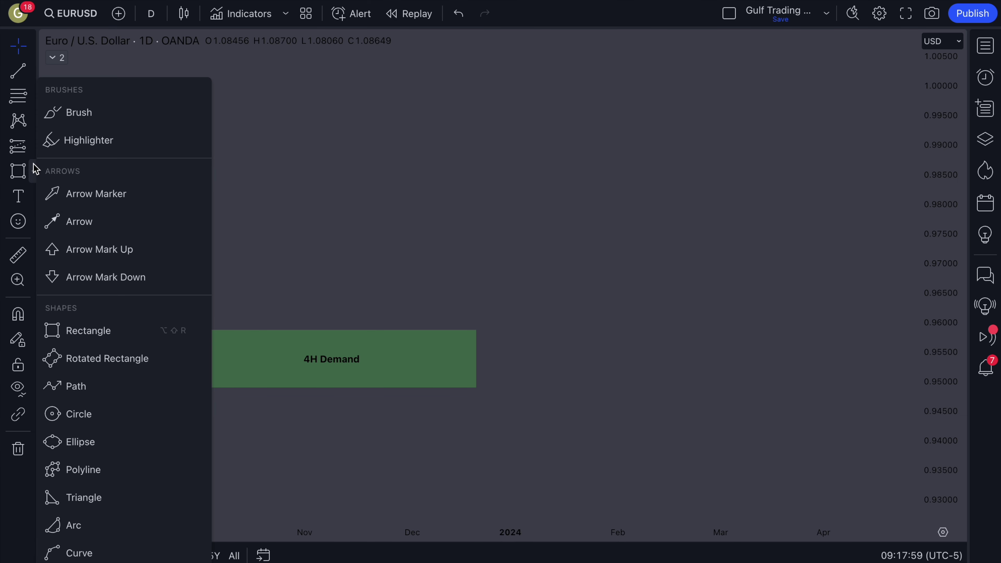
{"action": "left_click", "coordinate": [80, 390]}
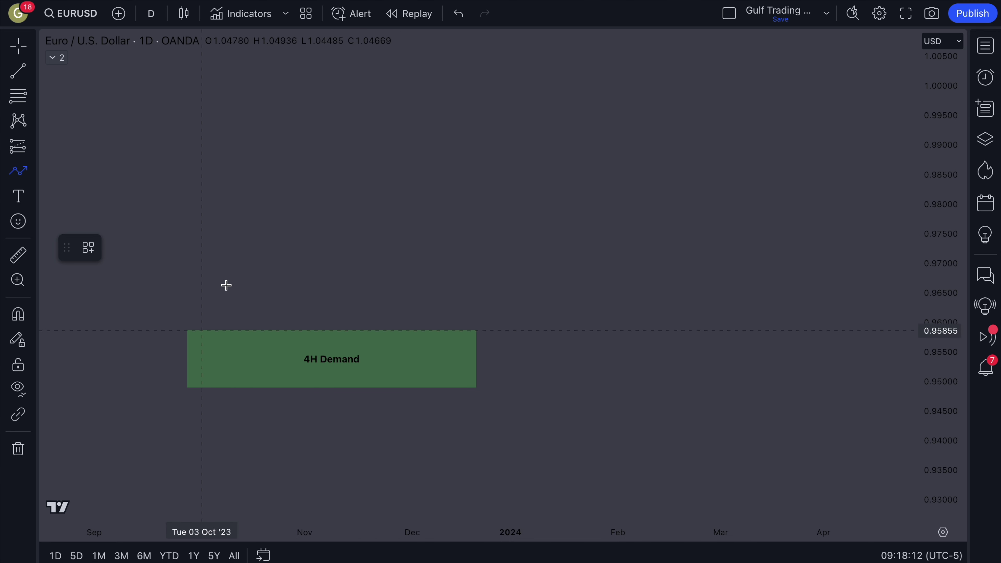
{"action": "left_click", "coordinate": [330, 145]}
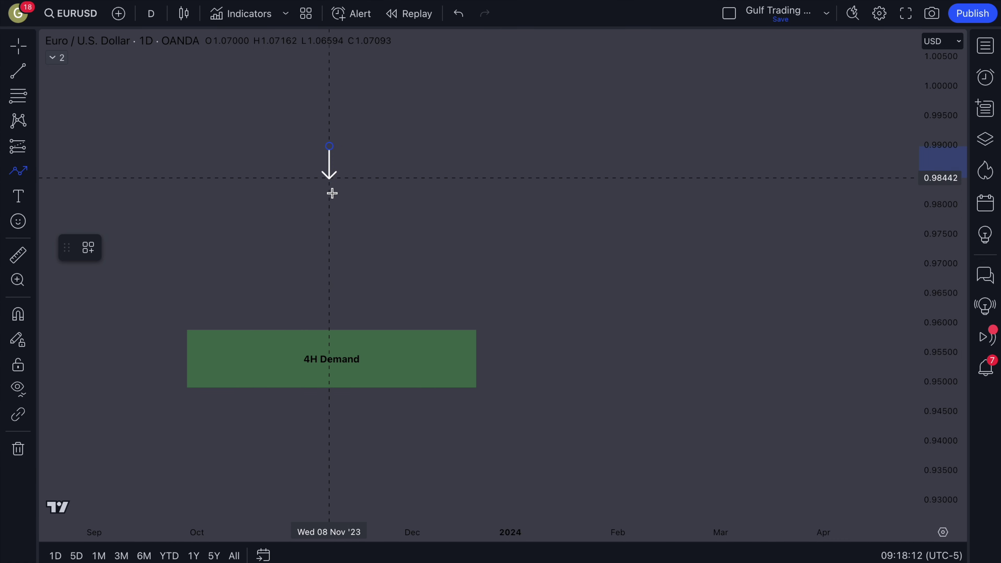
{"action": "left_click", "coordinate": [359, 248]}
{"action": "left_click", "coordinate": [392, 198]}
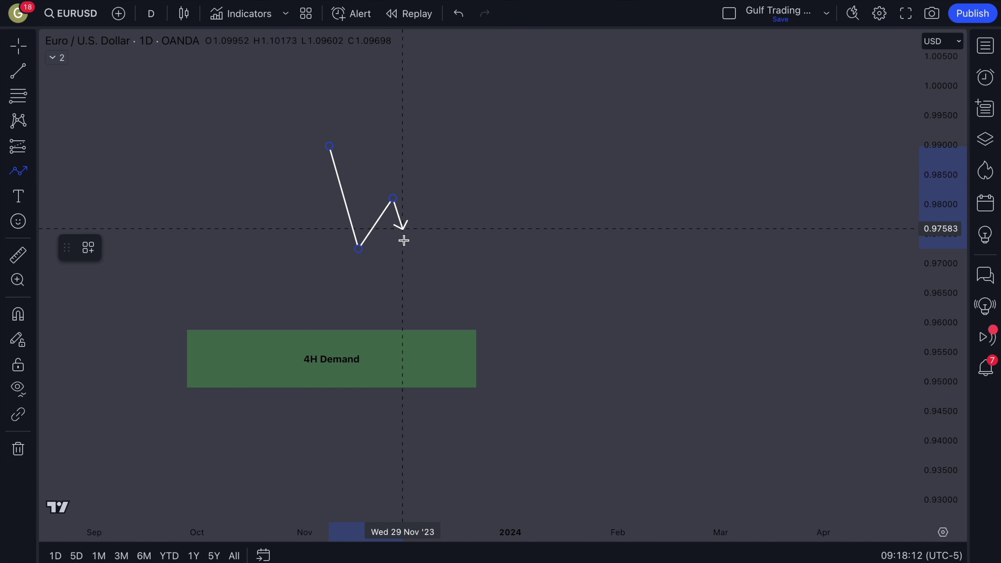
{"action": "left_click", "coordinate": [412, 310]}
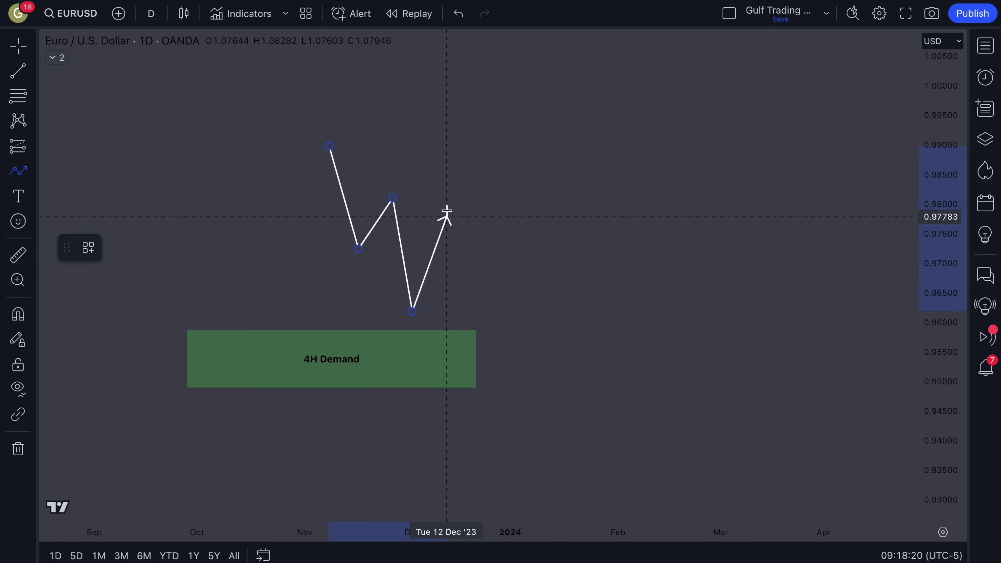
{"action": "left_click", "coordinate": [456, 183]}
{"action": "left_click", "coordinate": [481, 274]}
{"action": "left_click", "coordinate": [510, 222]}
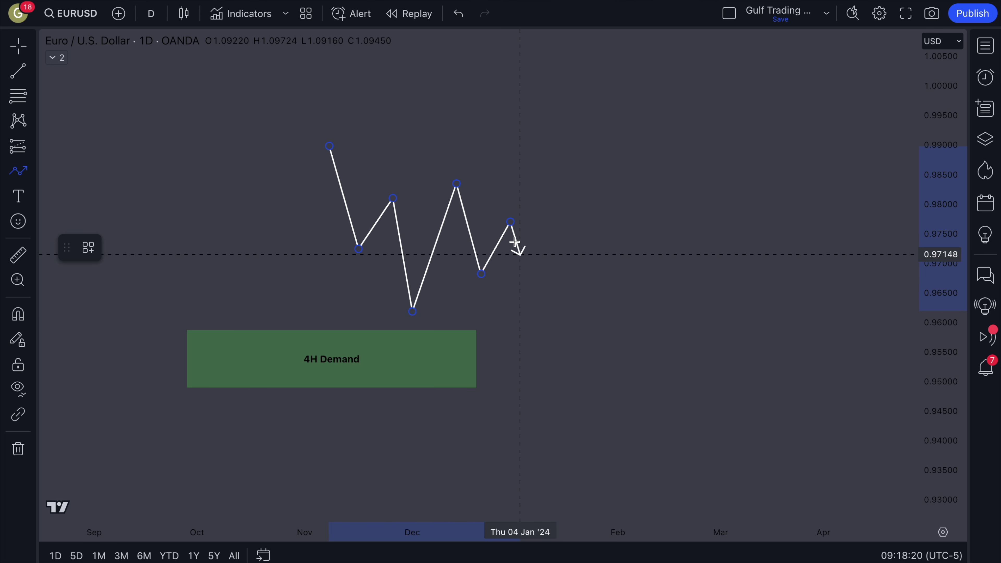
{"action": "left_click", "coordinate": [544, 344]}
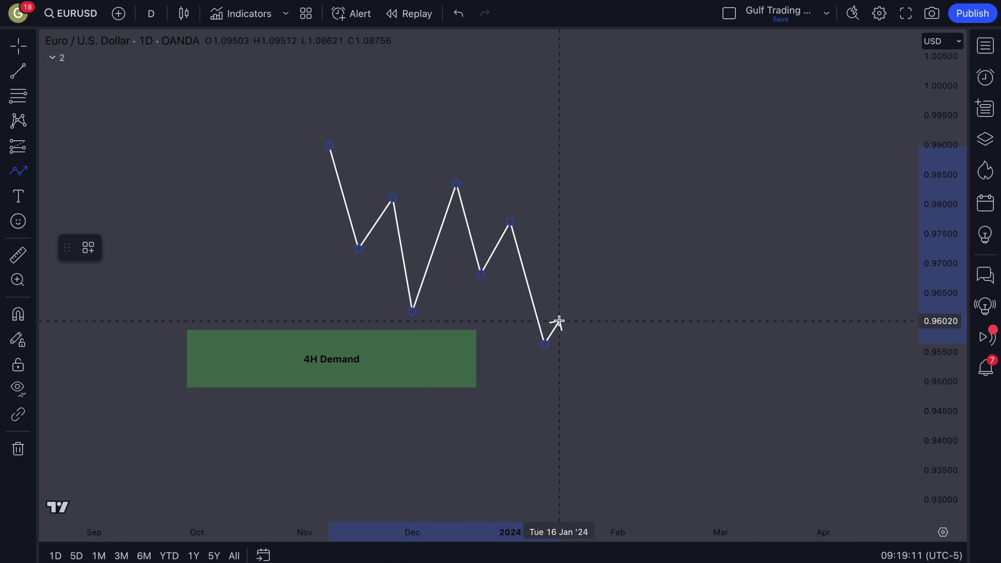
{"action": "left_click", "coordinate": [569, 365]}
{"action": "left_click", "coordinate": [598, 266]}
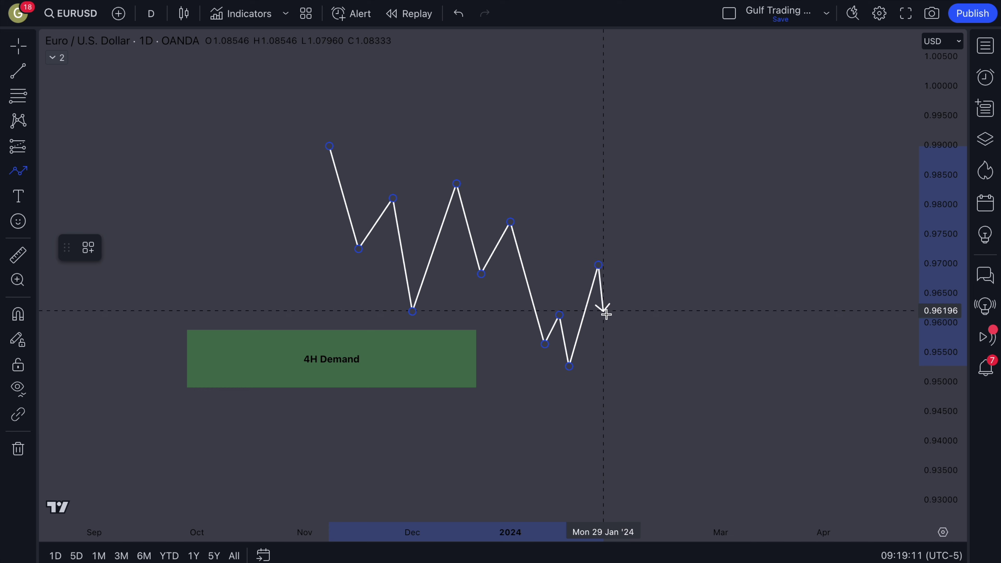
{"action": "left_click", "coordinate": [614, 340]}
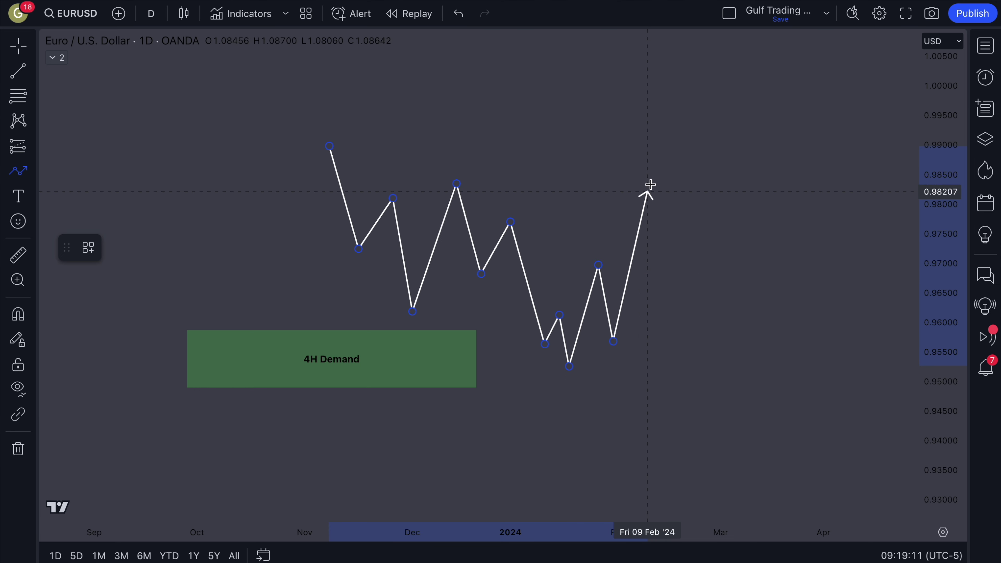
{"action": "double_click", "coordinate": [663, 164]}
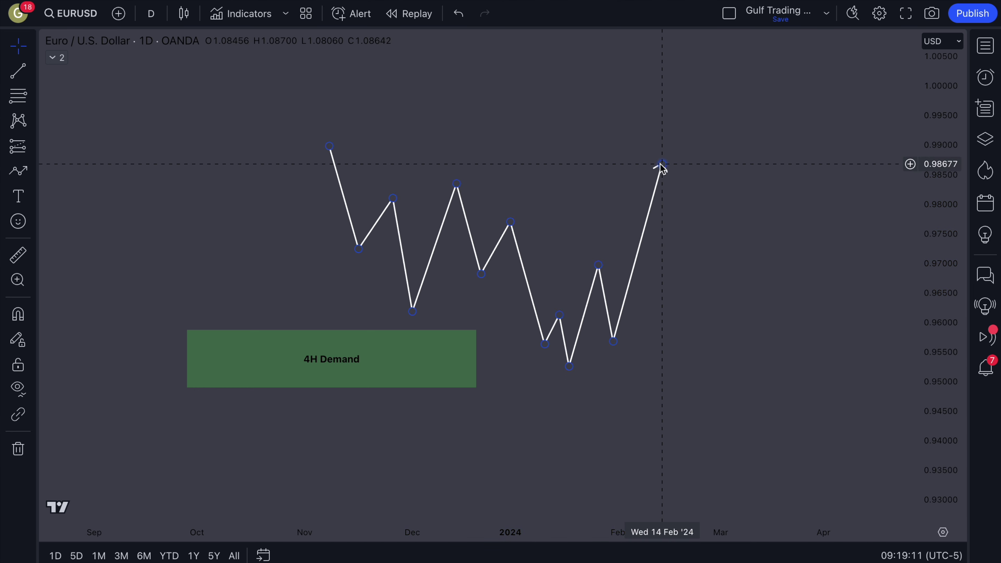
- Extend the end of the 4H Demand zone to the path's arrowhead at 14 Feb '24
{"action": "left_click_drag", "start_coordinate": [476, 354], "coordinate": [662, 359]}
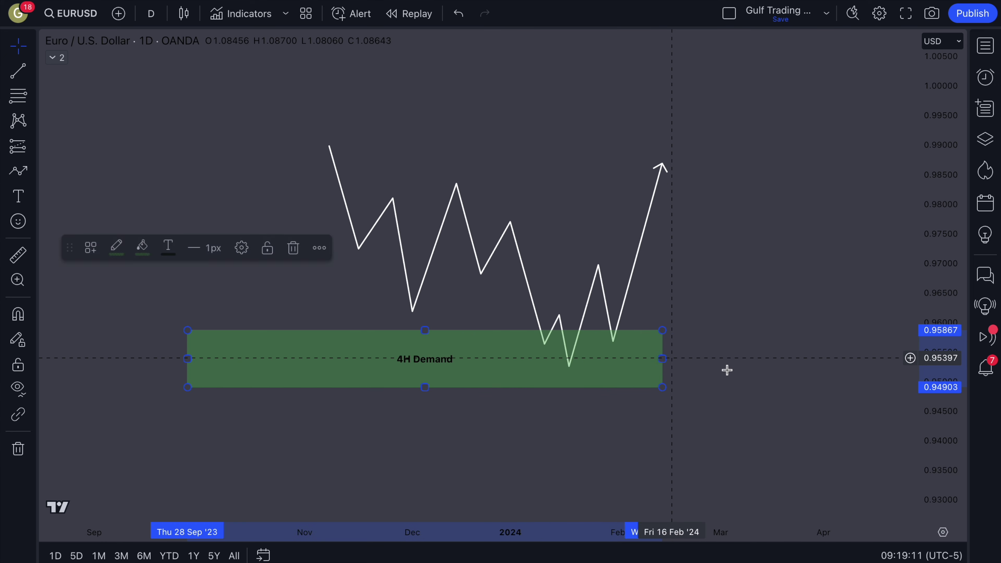
{"action": "left_click", "coordinate": [720, 365]}
{"action": "left_click", "coordinate": [414, 314]}
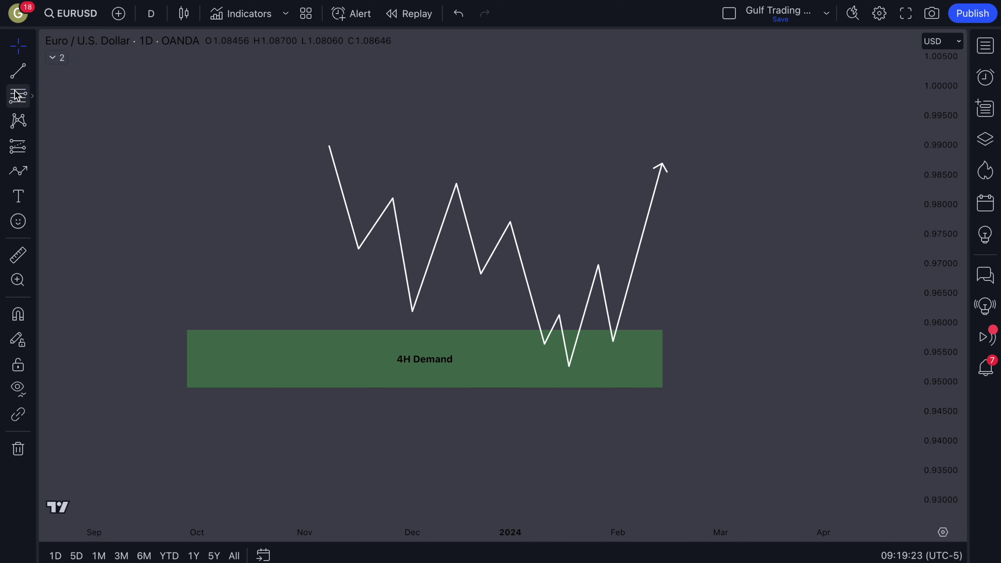
- Draw a horizontal trend line at about 0.9617 from the 1 Dec '23 low to 9 Jan '24 and label it $$$ with a liquidity template
{"action": "left_click", "coordinate": [32, 71]}
{"action": "left_click", "coordinate": [120, 94]}
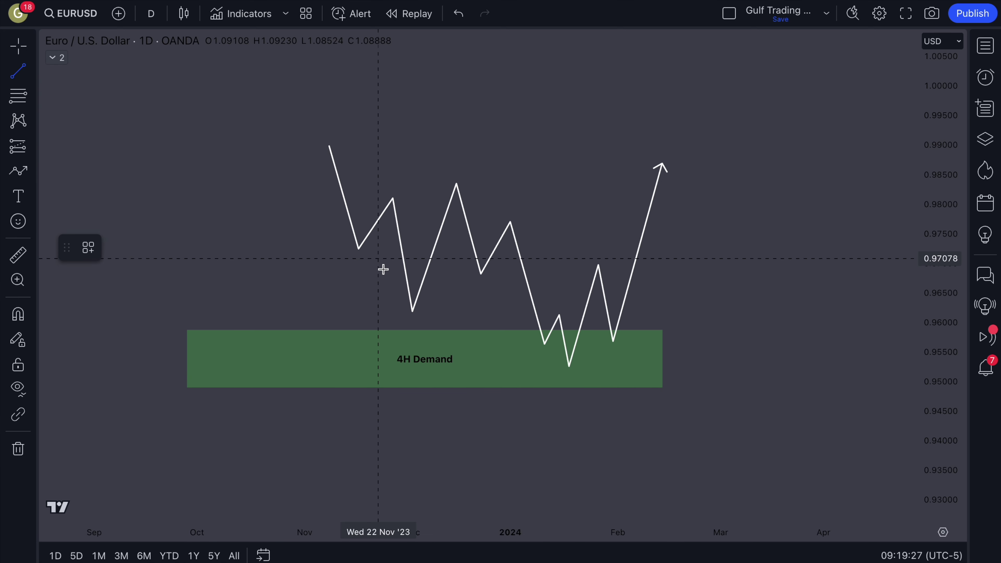
{"action": "left_click", "coordinate": [413, 312]}
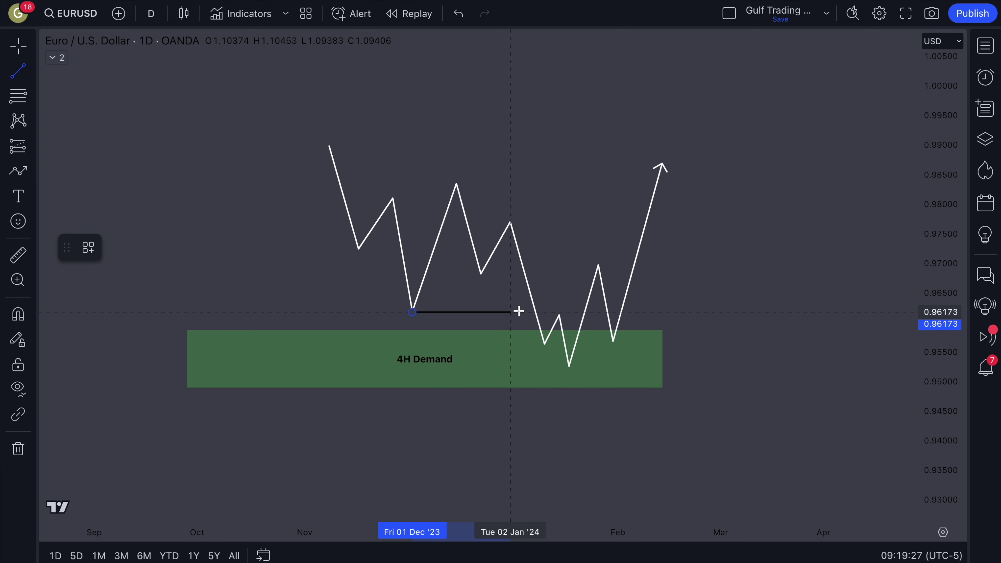
{"action": "left_click", "coordinate": [535, 313]}
{"action": "left_click", "coordinate": [89, 247]}
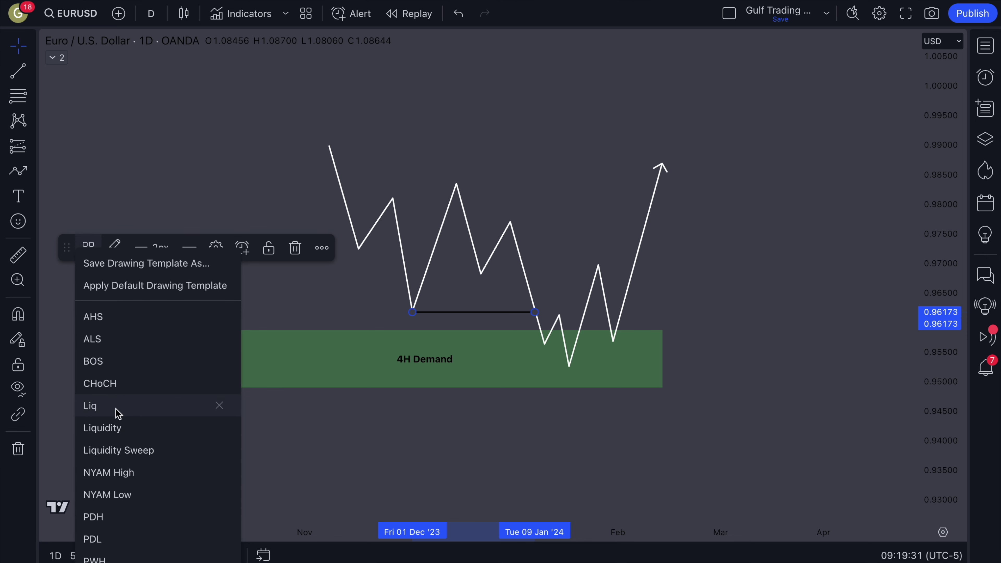
{"action": "left_click", "coordinate": [132, 454]}
{"action": "left_click", "coordinate": [445, 269]}
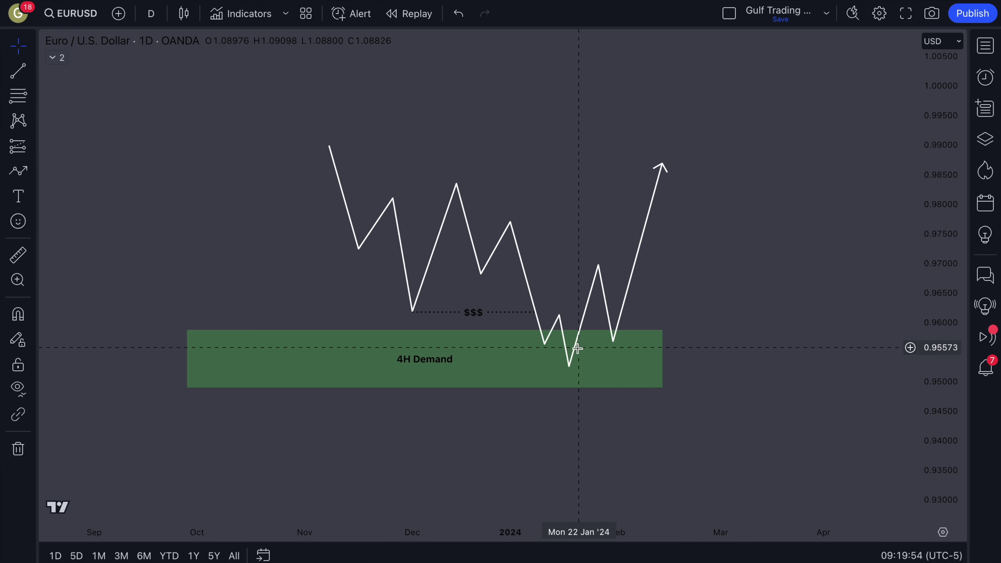
- Draw a short horizontal trend line at about 0.9562 from the path's first low inside the demand zone to 18 Jan '24
{"action": "left_click", "coordinate": [546, 346]}
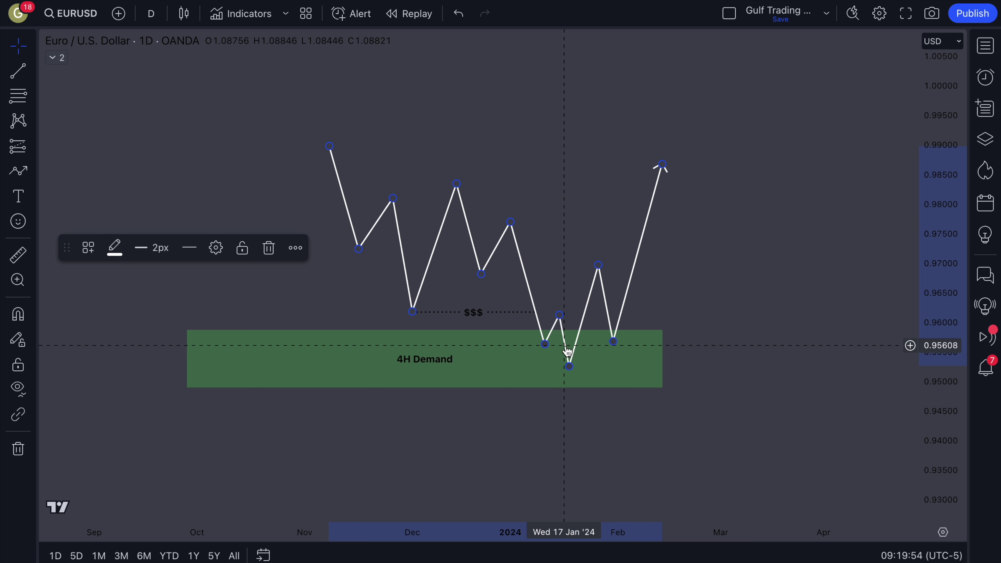
{"action": "left_click", "coordinate": [22, 75]}
{"action": "left_click", "coordinate": [105, 96]}
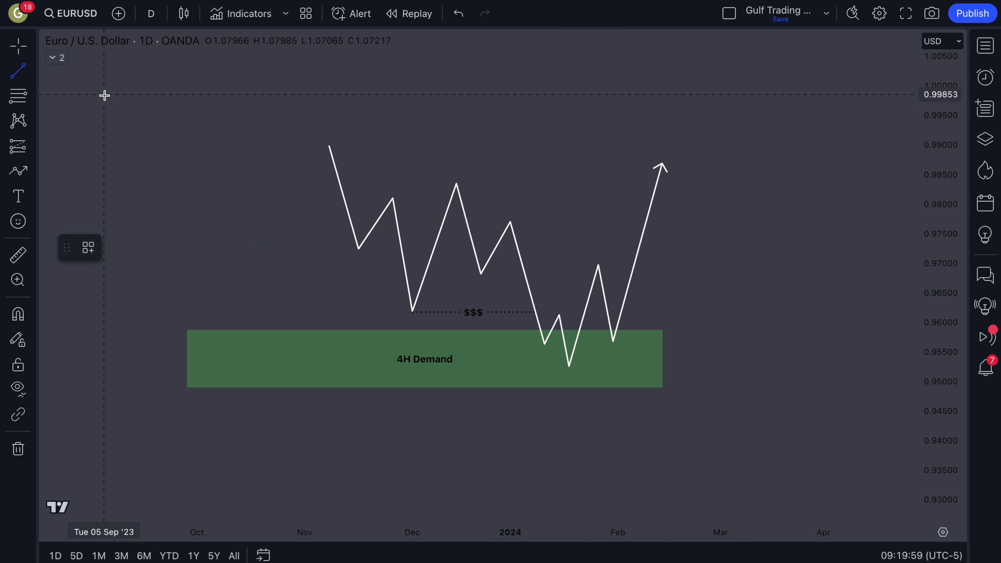
{"action": "left_click", "coordinate": [566, 345]}
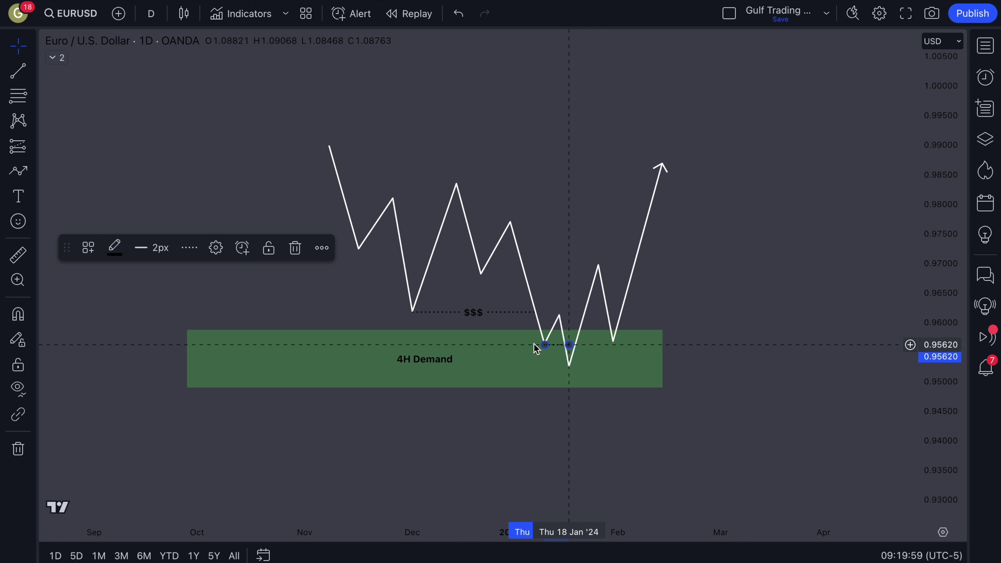
{"action": "left_click", "coordinate": [89, 248]}
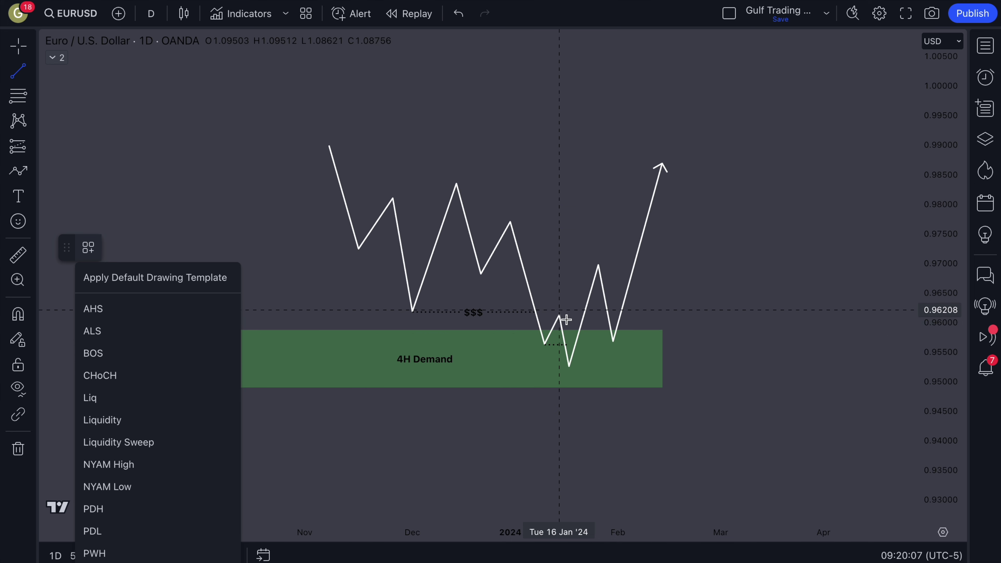
{"action": "left_click", "coordinate": [156, 429]}
{"action": "left_click", "coordinate": [333, 309]}
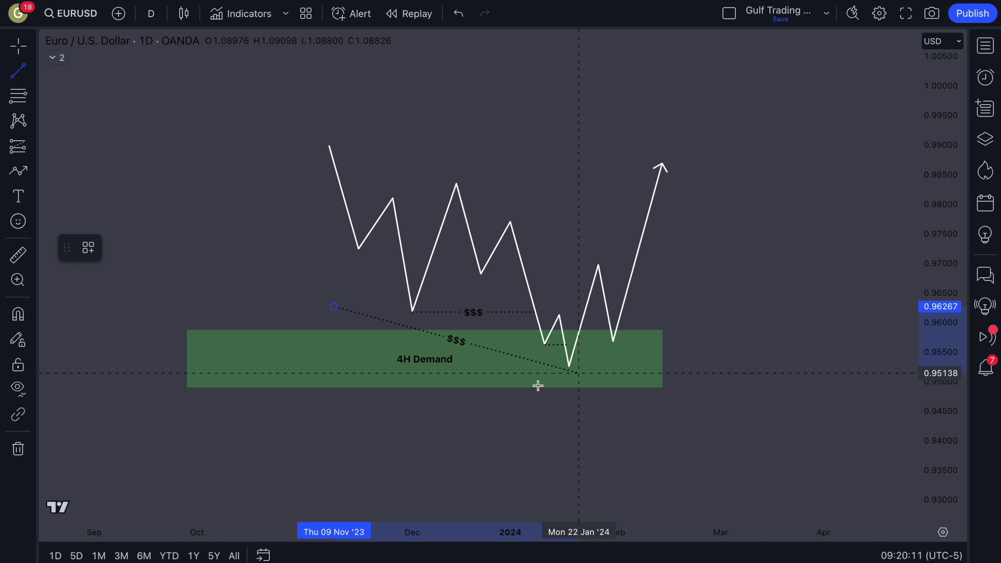
{"action": "key", "text": "Escape"}
- Apply the Liquidity template to the short trend line inside the demand zone so it carries the $$$ label
{"action": "left_click", "coordinate": [556, 344]}
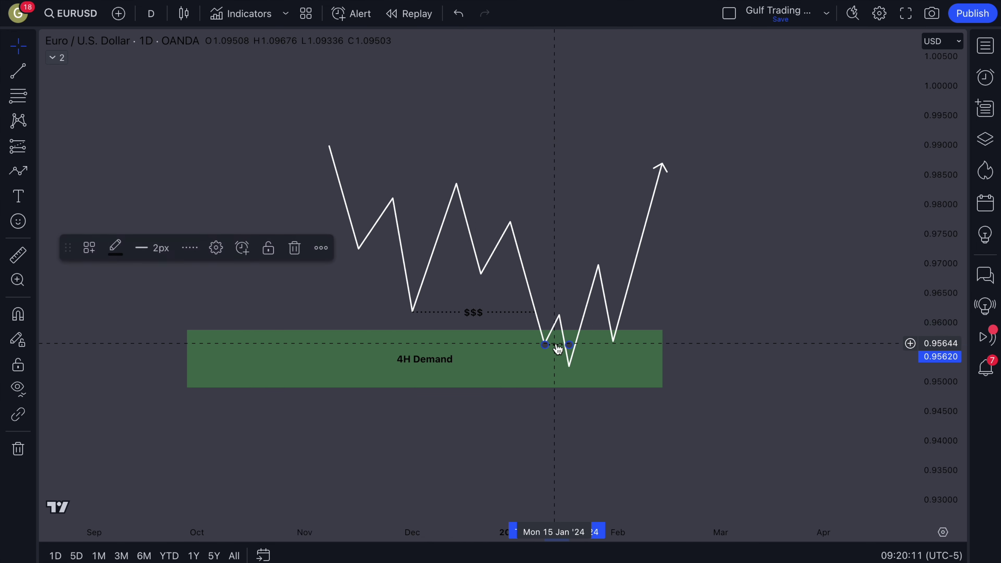
{"action": "left_click", "coordinate": [86, 253]}
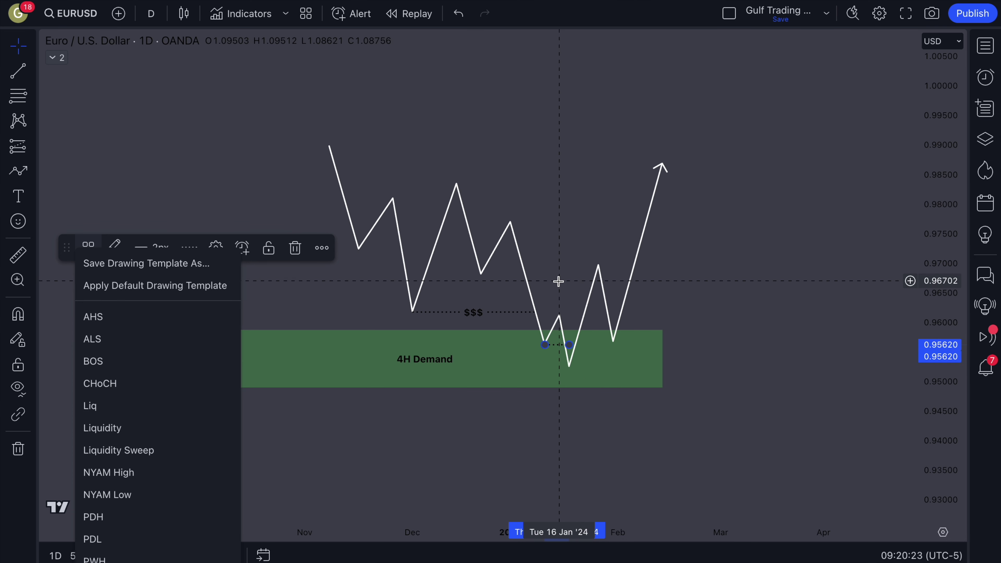
{"action": "left_click", "coordinate": [102, 428]}
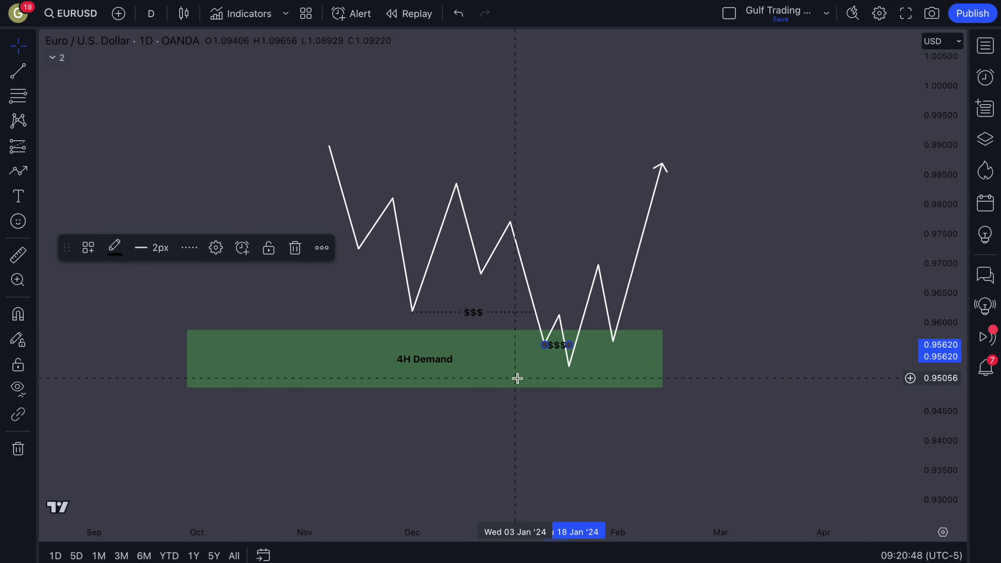
- Shorten the 4H Demand zone so that it ends at about 22 Jan '24, where the path leaves the zone
{"action": "scroll", "coordinate": [582, 367], "scroll_direction": "up", "scroll_amount": 3}
{"action": "scroll", "coordinate": [585, 368], "scroll_direction": "up", "scroll_amount": 2}
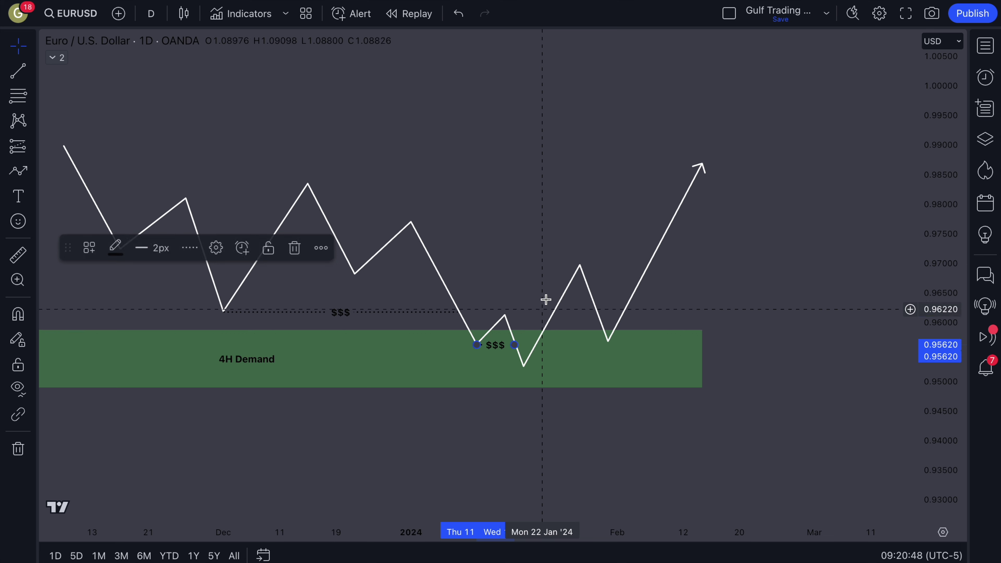
{"action": "left_click_drag", "start_coordinate": [703, 361], "coordinate": [541, 360]}
{"action": "left_click", "coordinate": [581, 369]}
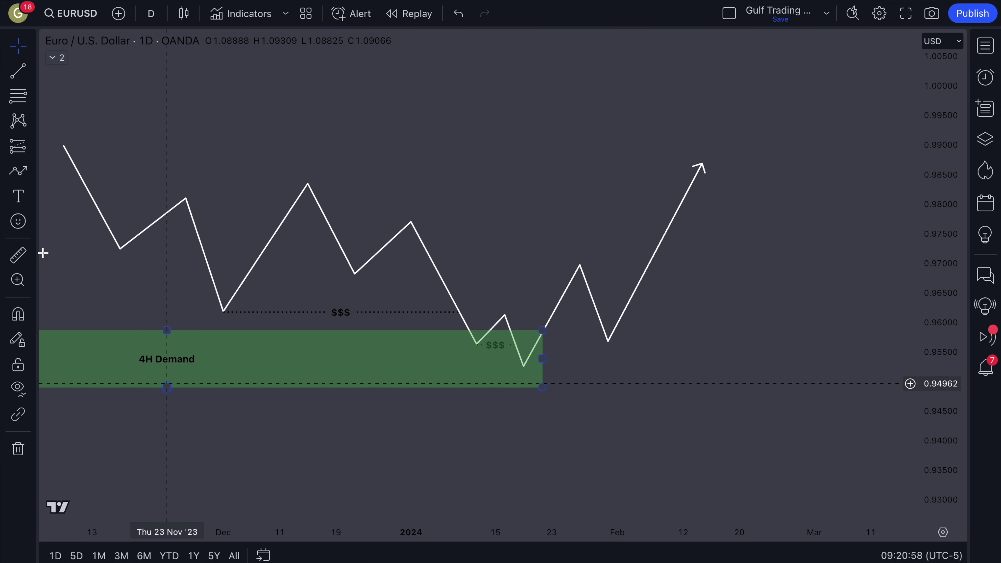
- Draw a smaller rectangle from the lowest point on 18 Jan '24 to 5 Feb '24, between about 0.9577 and 0.9527
{"action": "left_click", "coordinate": [32, 170]}
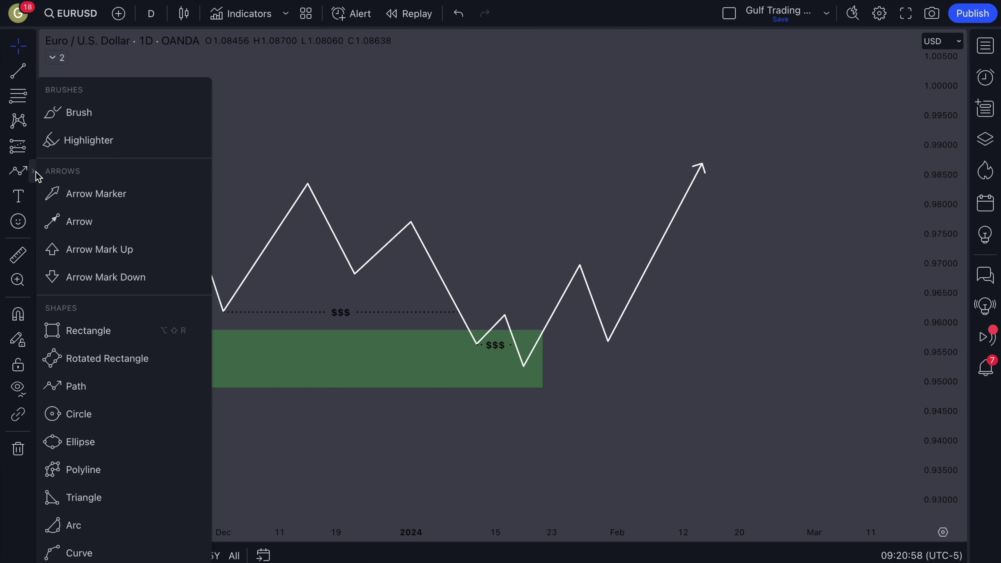
{"action": "left_click", "coordinate": [68, 331]}
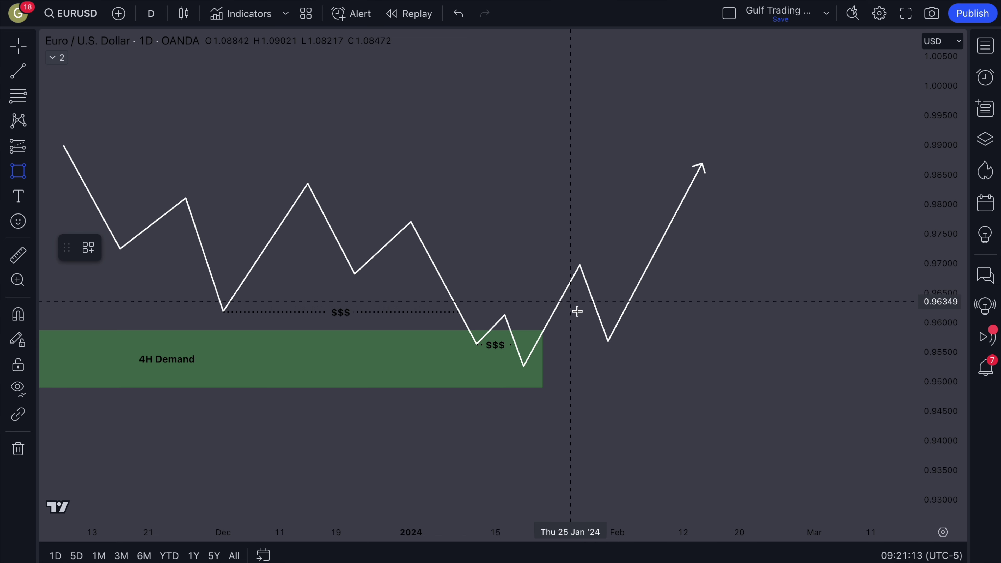
{"action": "left_click", "coordinate": [523, 336]}
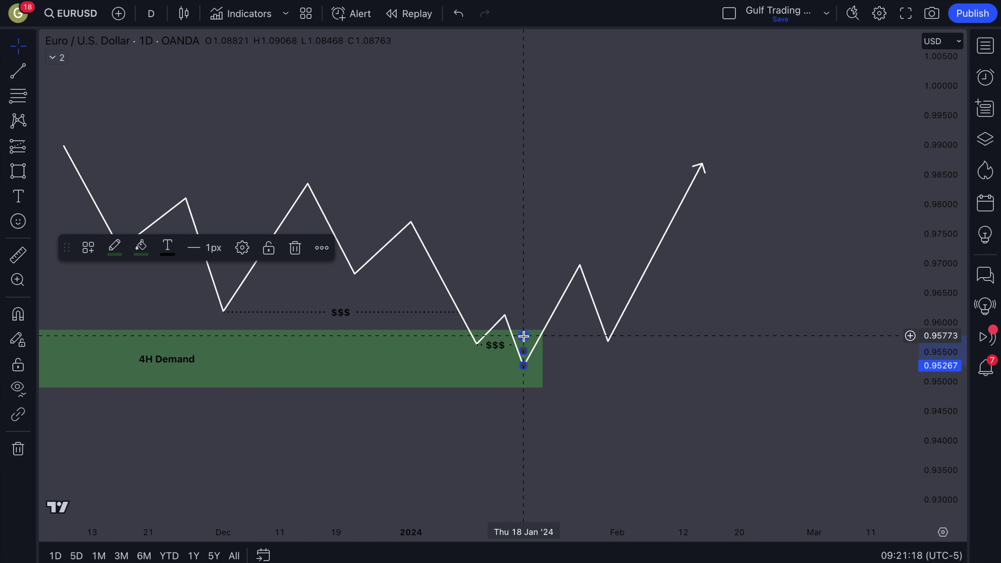
{"action": "left_click_drag", "start_coordinate": [535, 353], "coordinate": [636, 351]}
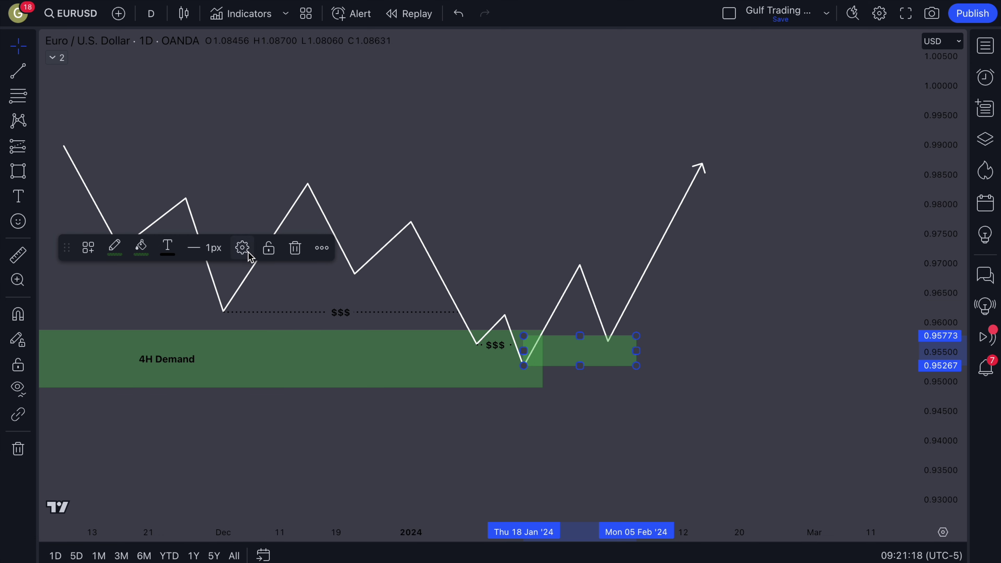
- Label the smaller rectangle at the path's lowest point with the text "1H Demand"
{"action": "left_click", "coordinate": [242, 248]}
{"action": "type", "text": "1H De"}
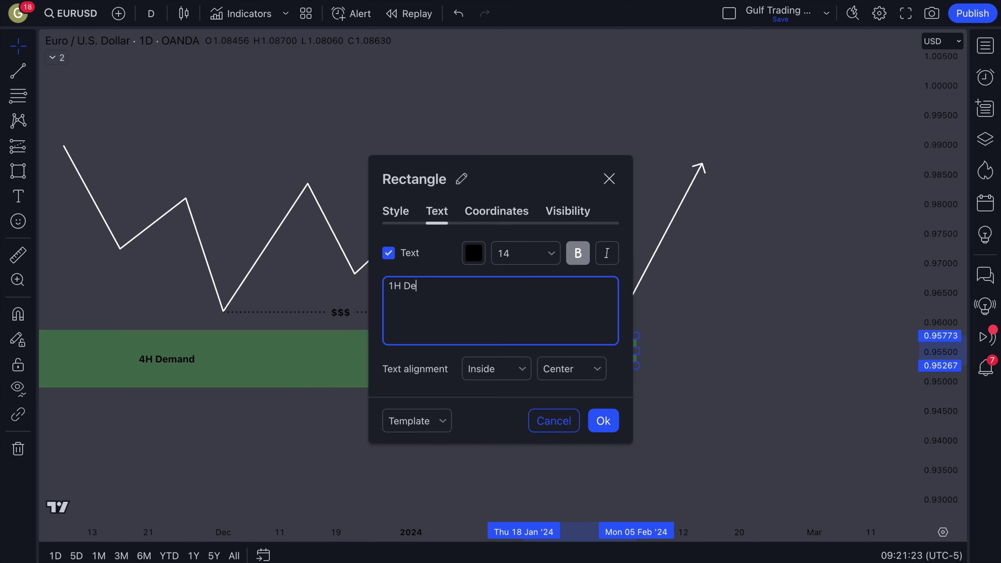
{"action": "left_click", "coordinate": [604, 421]}
{"action": "left_click", "coordinate": [588, 435]}
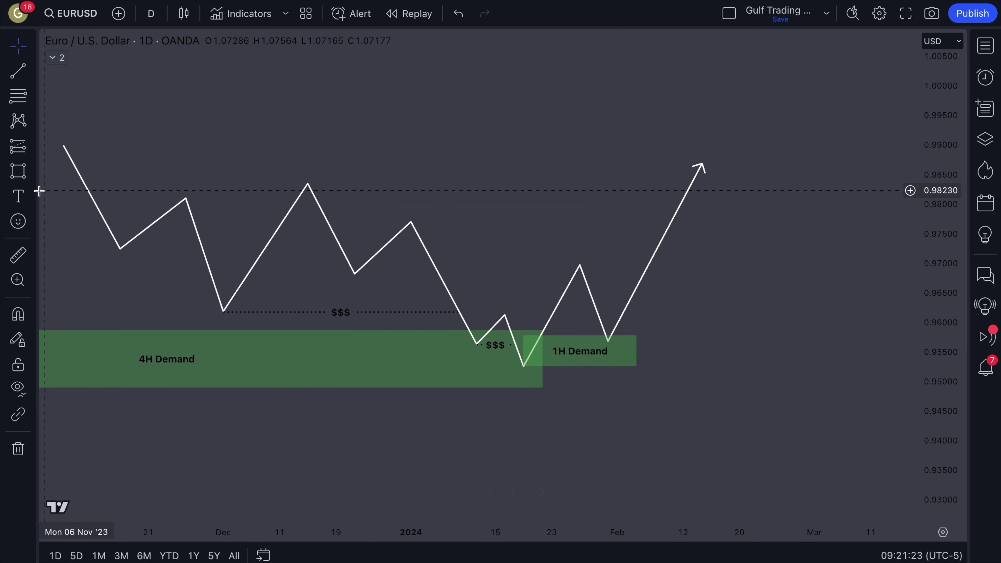
- Place a long position at 0.95773 on 31 Jan '24, with the stop at about 0.9523 and the target at about 0.9700
{"action": "left_click", "coordinate": [20, 150]}
{"action": "left_click", "coordinate": [119, 167]}
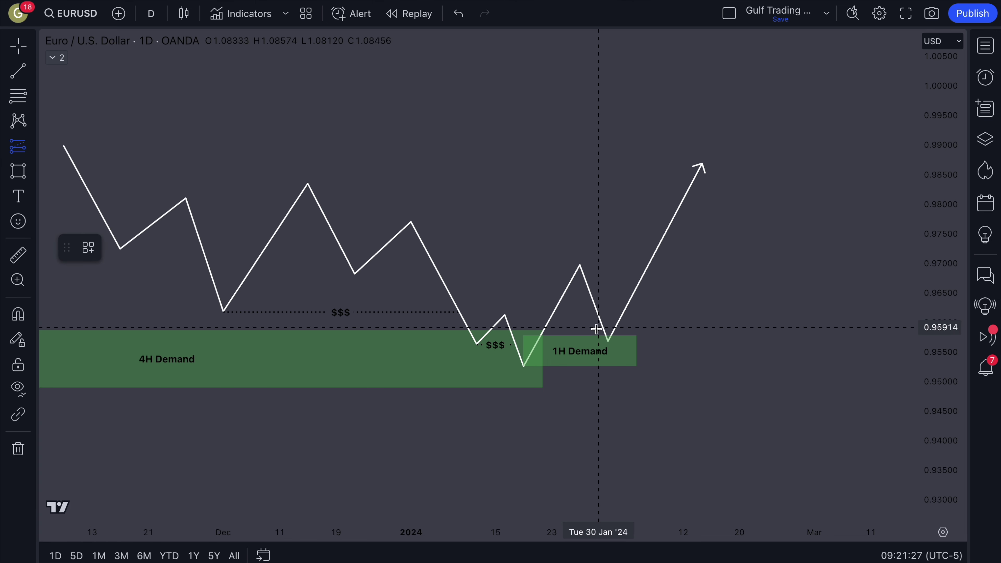
{"action": "left_click", "coordinate": [608, 336]}
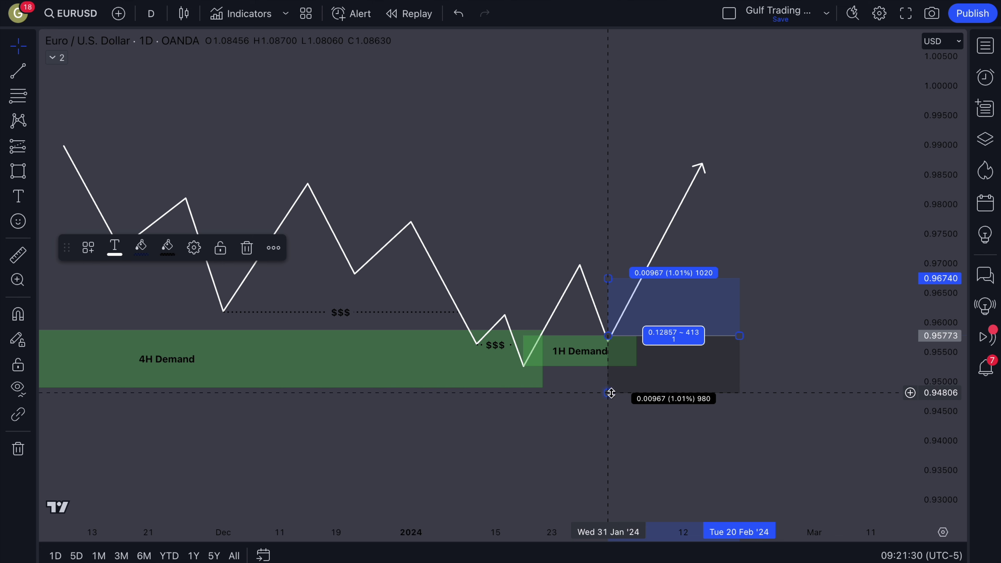
{"action": "left_click_drag", "start_coordinate": [611, 393], "coordinate": [584, 370]}
{"action": "left_click_drag", "start_coordinate": [608, 279], "coordinate": [578, 264]}
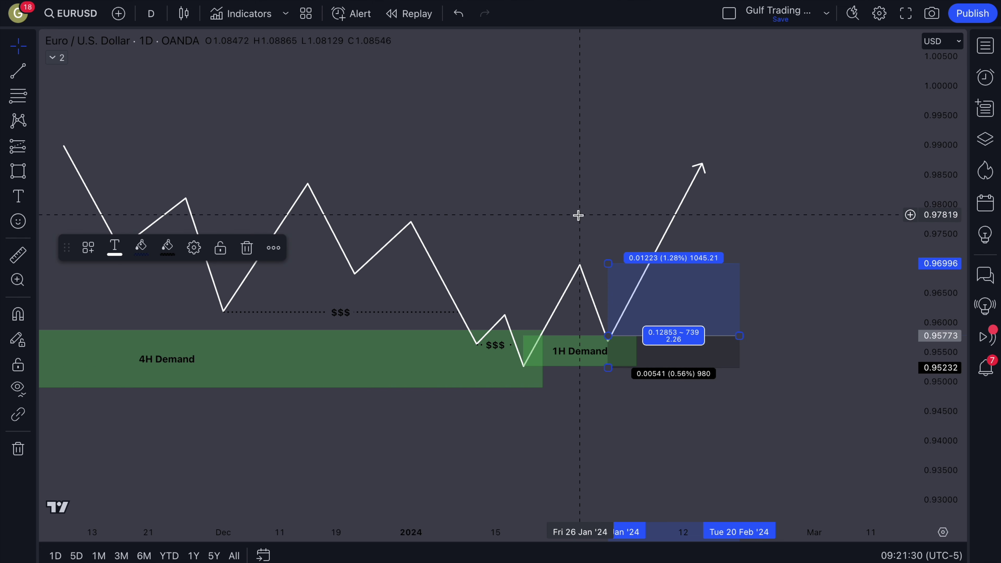
{"action": "left_click", "coordinate": [577, 308]}
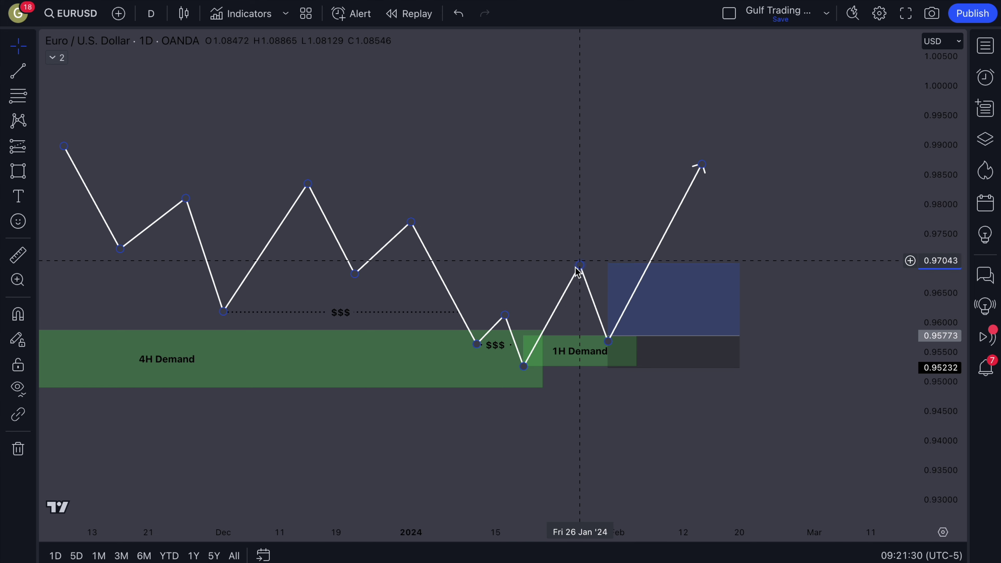
{"action": "left_click", "coordinate": [528, 360]}
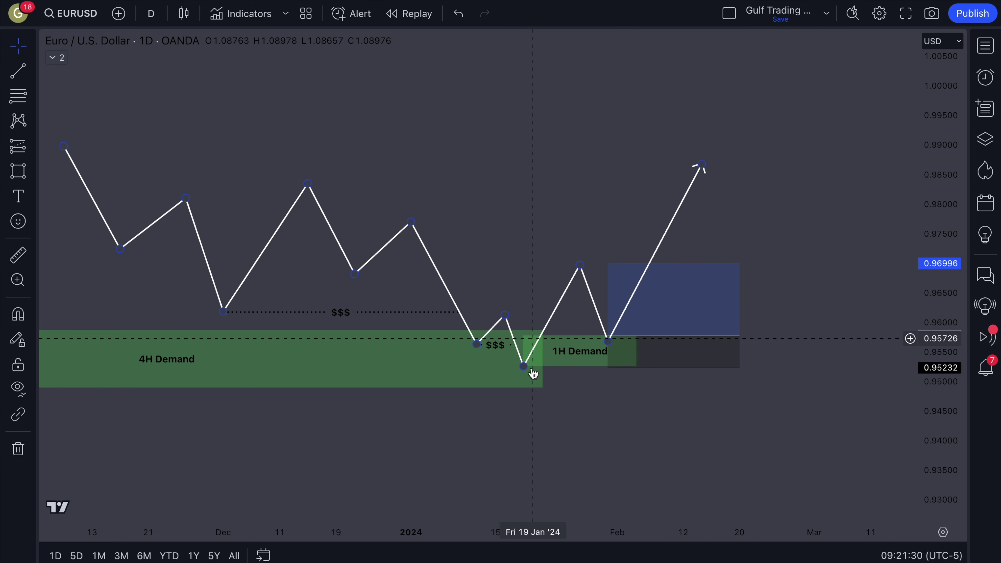
{"action": "left_click", "coordinate": [528, 366]}
{"action": "left_click", "coordinate": [525, 365]}
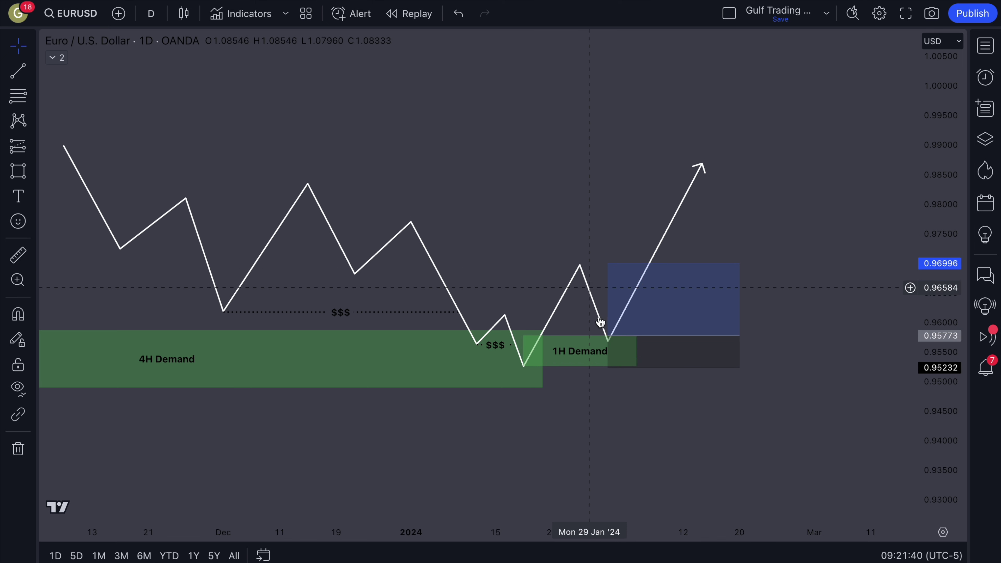
- Raise the long position's target to about 0.9840, near the end of the path's arrow
{"action": "left_click", "coordinate": [610, 343]}
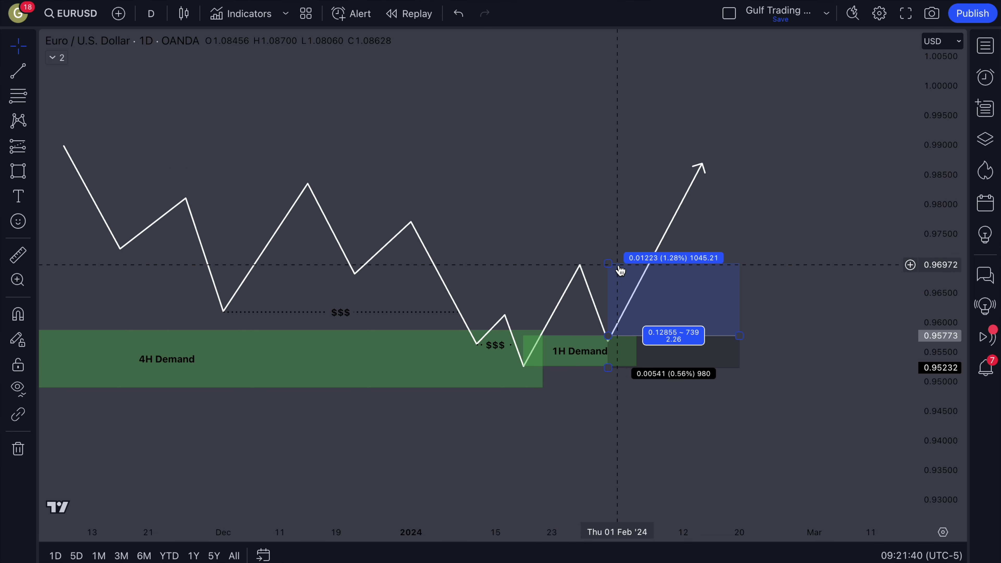
{"action": "left_click_drag", "start_coordinate": [611, 265], "coordinate": [605, 181]}
{"action": "scroll", "coordinate": [427, 308], "scroll_direction": "down", "scroll_amount": 1}
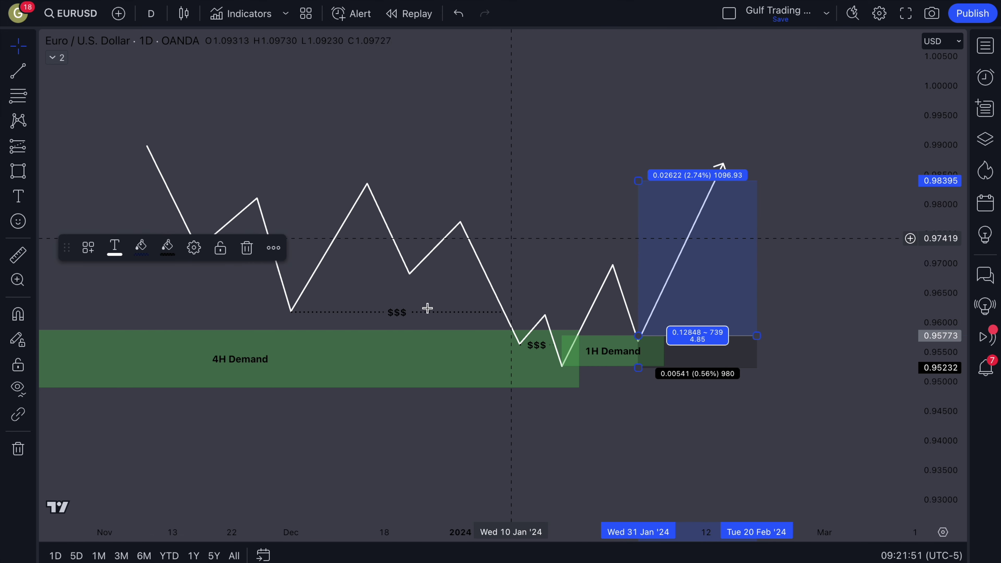
{"action": "left_click", "coordinate": [378, 291]}
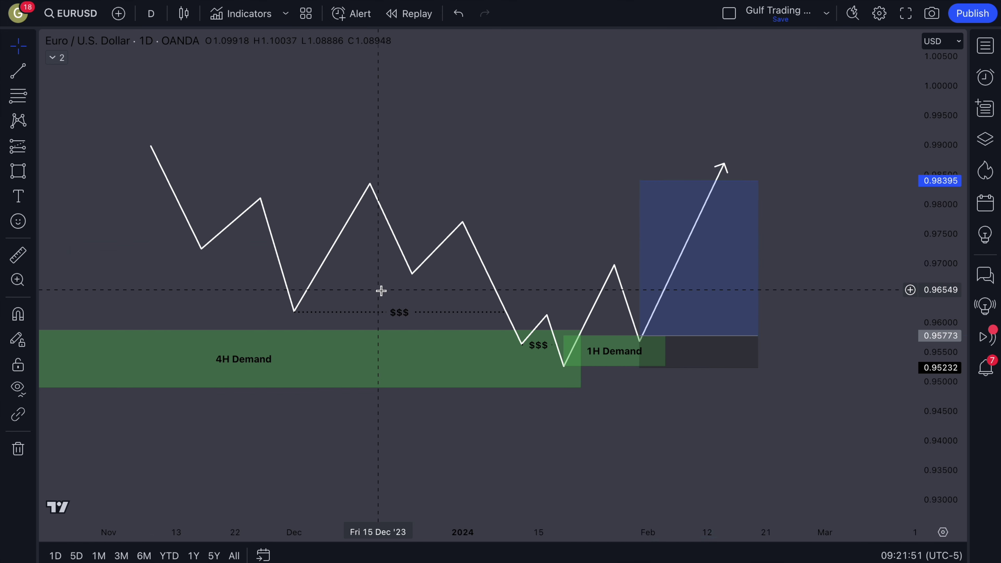
{"action": "scroll", "coordinate": [560, 226], "scroll_direction": "down", "scroll_amount": 2}
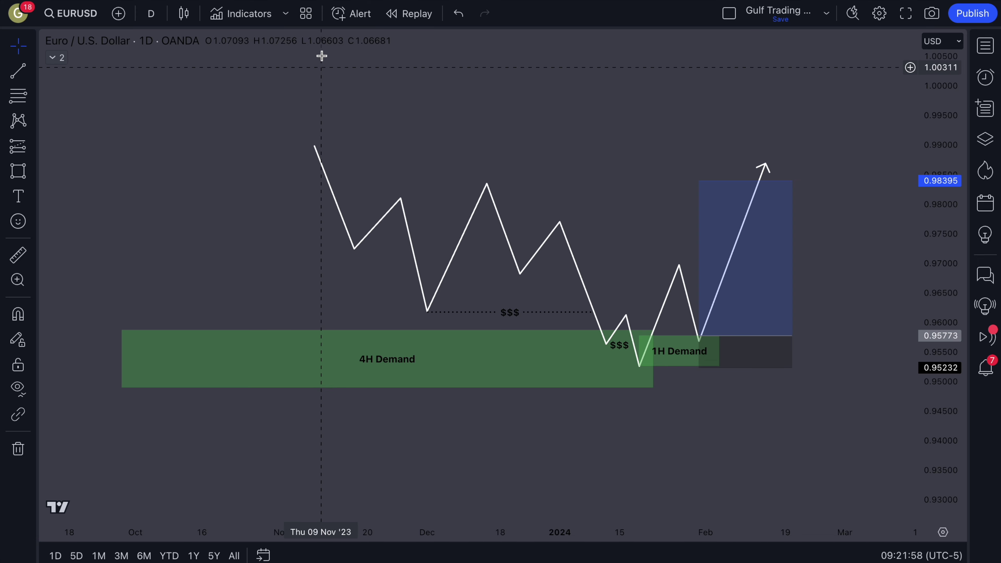
- Set the long position's target to about 0.9701, level with the path's last swing high
{"action": "mouse_move", "coordinate": [704, 181]}
{"action": "left_mouse_down"}
{"action": "mouse_move", "coordinate": [700, 79]}
{"action": "mouse_move", "coordinate": [693, 257]}
{"action": "mouse_move", "coordinate": [682, 263]}
{"action": "left_mouse_up"}
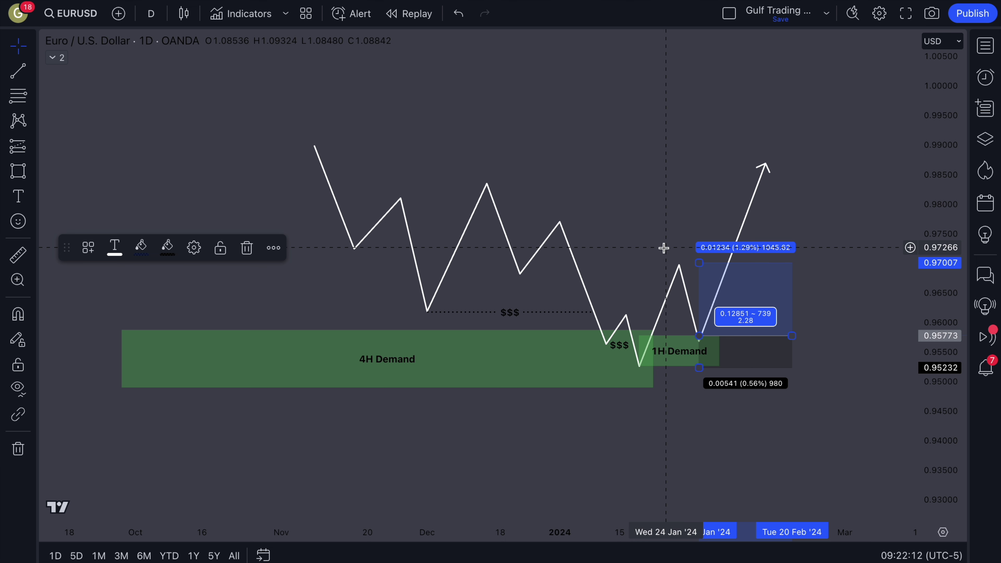
- Examine the finished schematic, from the $$$ liquidity sweeps in the 4H Demand zone to the long entry at 1H Demand
{"action": "scroll", "coordinate": [656, 248], "scroll_direction": "up", "scroll_amount": 3}
{"action": "left_click_drag", "start_coordinate": [599, 219], "coordinate": [657, 220]}
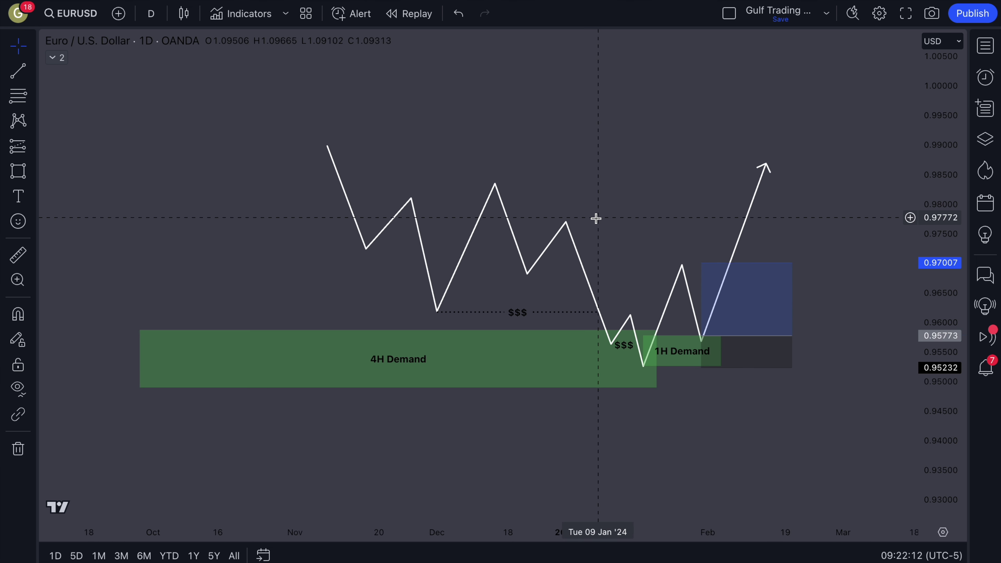
{"action": "scroll", "coordinate": [657, 220], "scroll_direction": "down", "scroll_amount": 3}
{"action": "scroll", "coordinate": [595, 217], "scroll_direction": "up", "scroll_amount": 2}
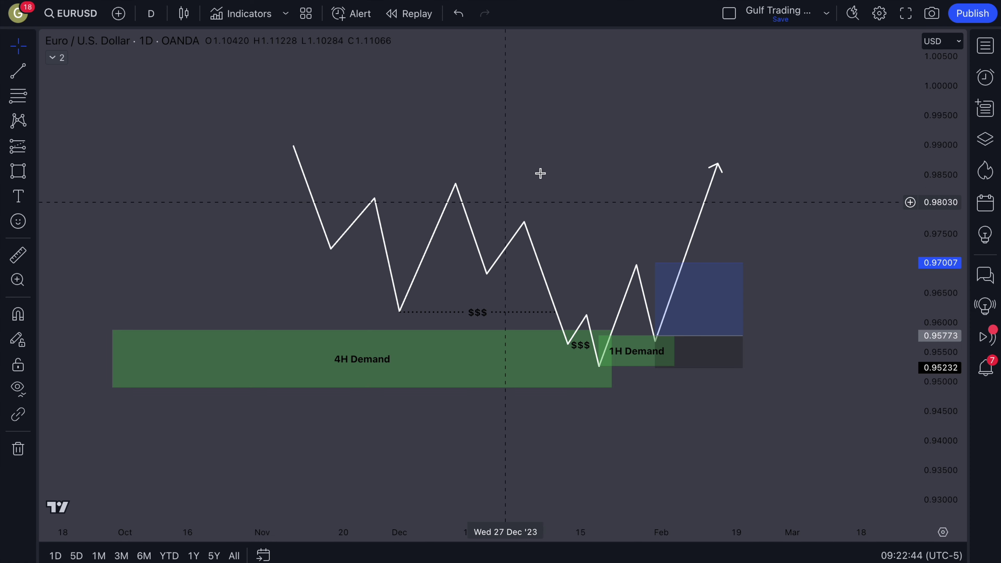
{"action": "left_click", "coordinate": [417, 194]}
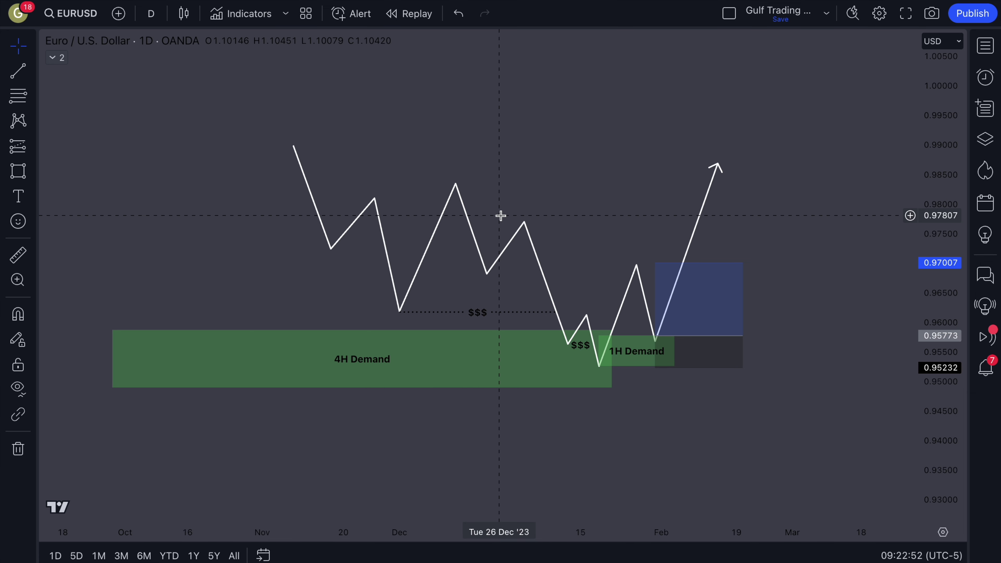
{"action": "scroll", "coordinate": [501, 215], "scroll_direction": "up", "scroll_amount": 5}
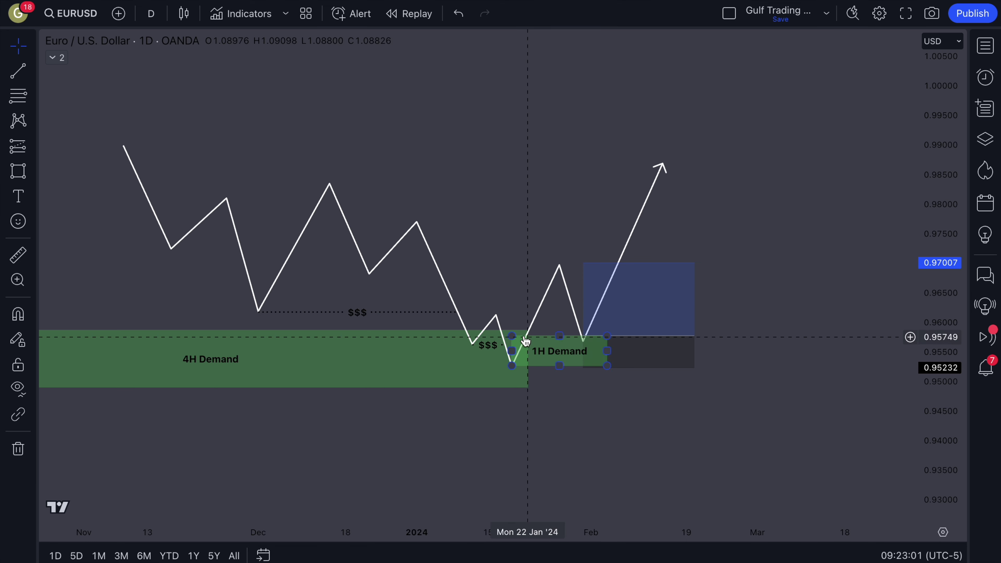
{"action": "scroll", "coordinate": [574, 256], "scroll_direction": "down", "scroll_amount": 3}
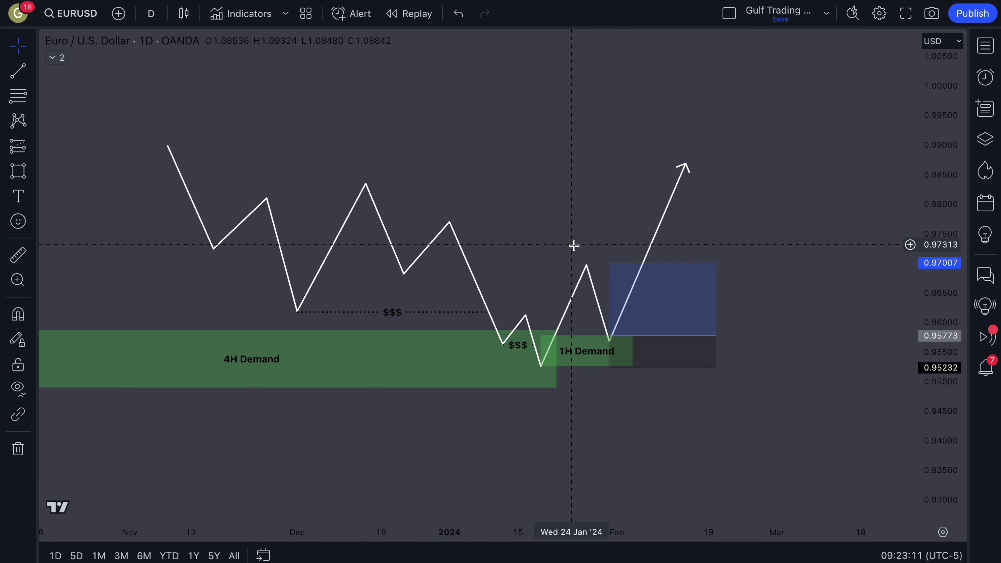
{"action": "scroll", "coordinate": [502, 186], "scroll_direction": "down", "scroll_amount": 2}
{"action": "scroll", "coordinate": [501, 187], "scroll_direction": "down", "scroll_amount": 1}
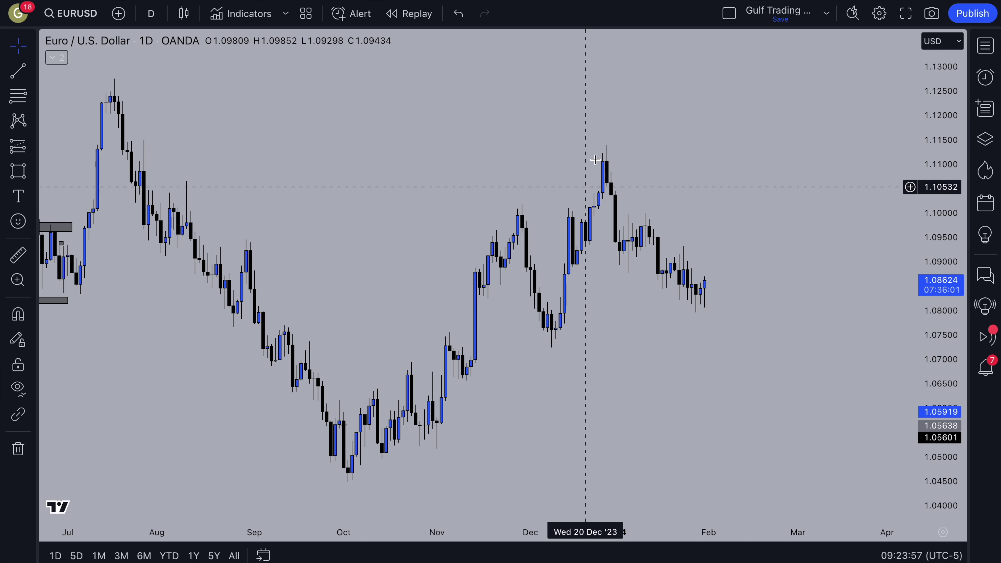
- Draw a rectangle on the daily candles from 6 Nov '23 to about 19 Dec '23, between about 1.0756 and 1.0656
{"action": "scroll", "coordinate": [517, 324], "scroll_direction": "up", "scroll_amount": 3}
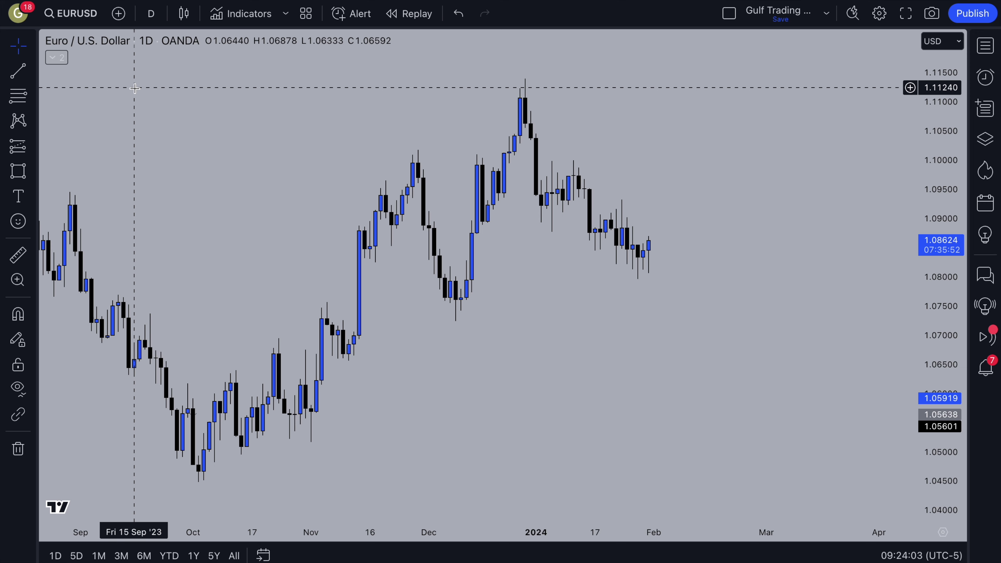
{"action": "left_click", "coordinate": [19, 171]}
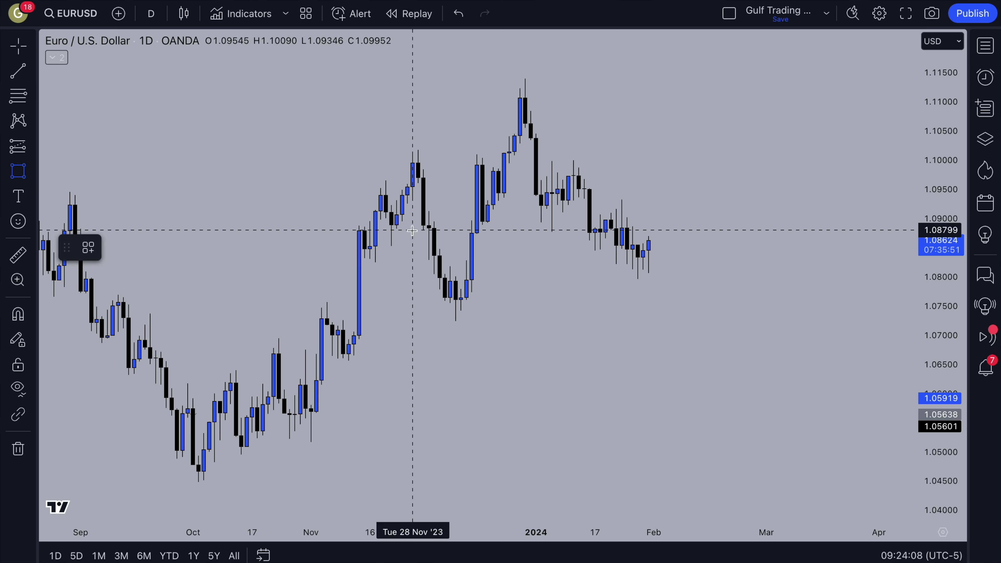
{"action": "left_click", "coordinate": [325, 293]}
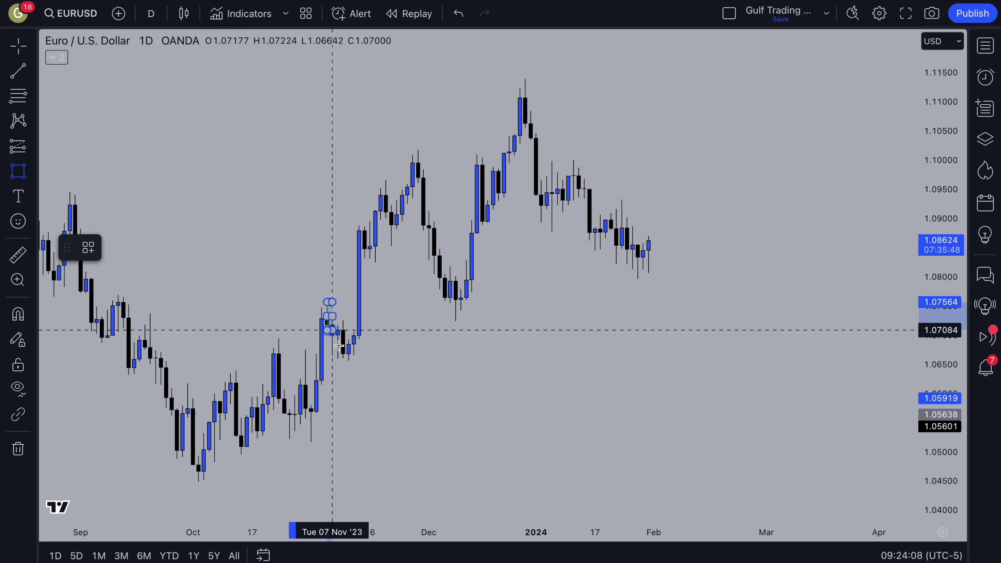
{"action": "left_click", "coordinate": [349, 361]}
{"action": "left_click_drag", "start_coordinate": [350, 331], "coordinate": [495, 329]}
{"action": "left_click", "coordinate": [497, 353]}
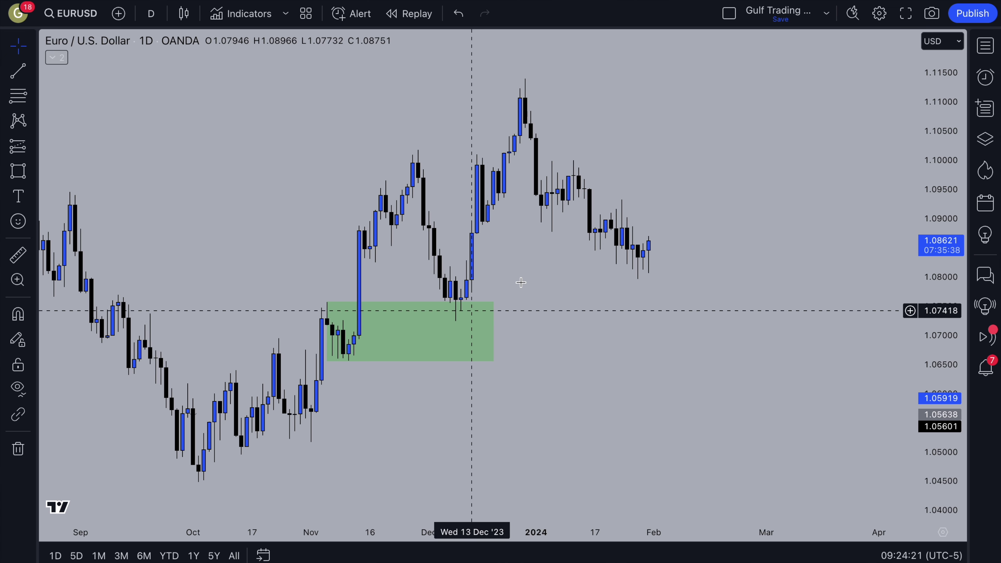
- Reshape the rectangle around the December swing low, from about 4 Dec '23 to 8 Feb '24, between about 1.0818 and 1.0724
{"action": "mouse_move", "coordinate": [328, 302]}
{"action": "left_mouse_down"}
{"action": "mouse_move", "coordinate": [435, 282]}
{"action": "mouse_move", "coordinate": [450, 268]}
{"action": "left_mouse_up"}
{"action": "mouse_move", "coordinate": [450, 361]}
{"action": "left_mouse_down"}
{"action": "mouse_move", "coordinate": [456, 321]}
{"action": "mouse_move", "coordinate": [681, 293]}
{"action": "left_mouse_up"}
{"action": "left_click_drag", "start_coordinate": [455, 322], "coordinate": [430, 320]}
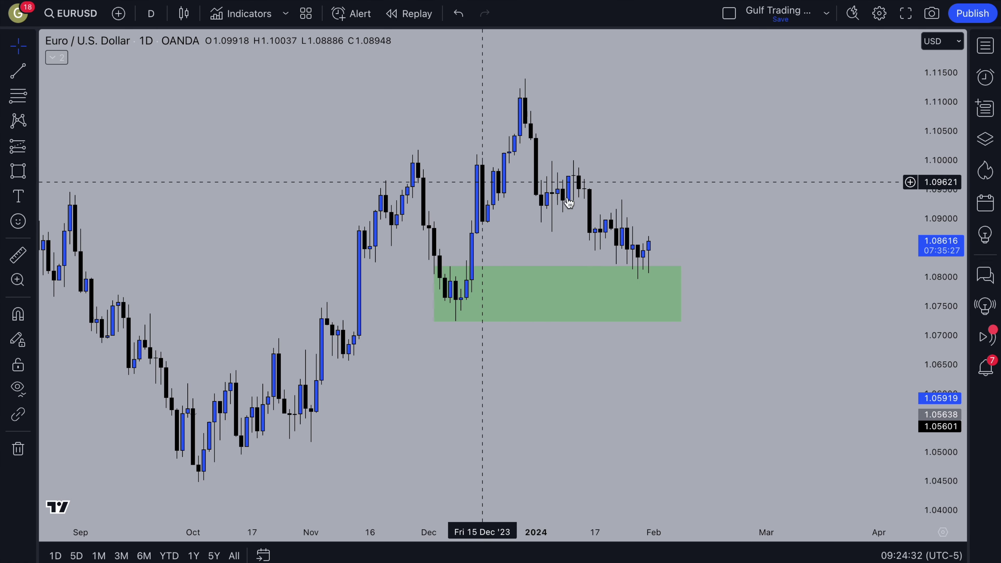
- Switch the chart to the 4-hour timeframe and inspect the candles inside the December '23 demand zone
{"action": "type", "text": "4H"}
{"action": "key", "text": "Return"}
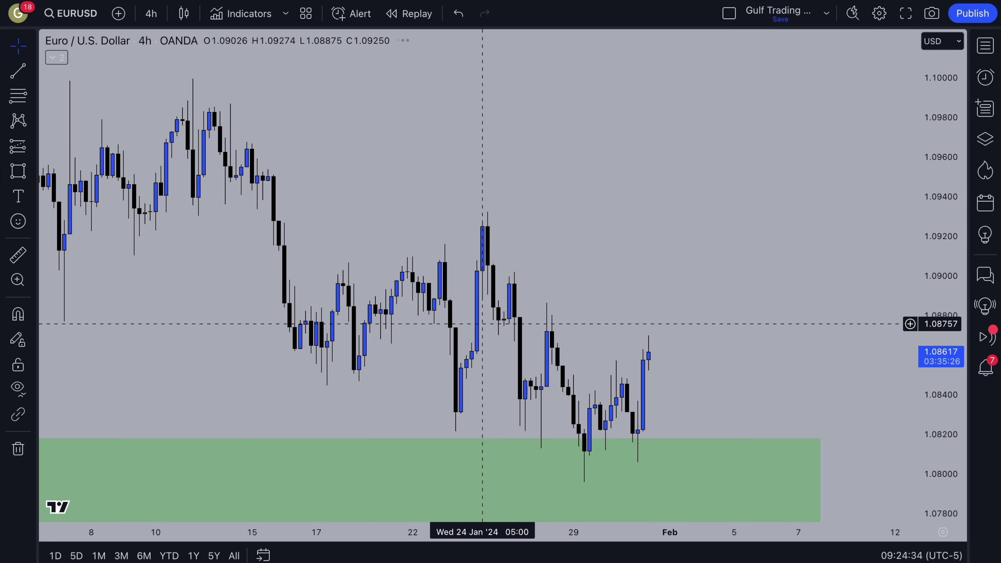
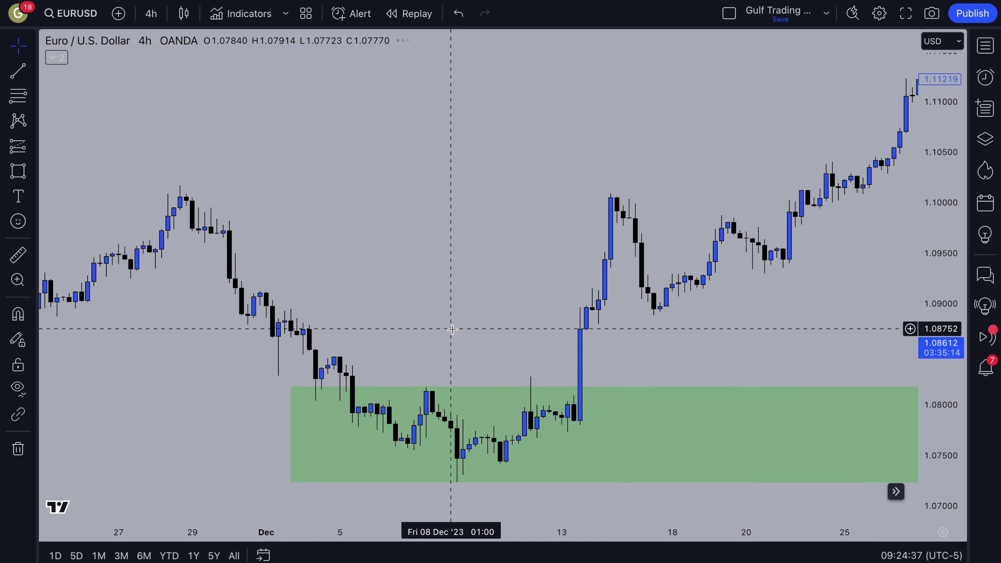
{"action": "scroll", "coordinate": [405, 374], "scroll_direction": "up", "scroll_amount": 5}
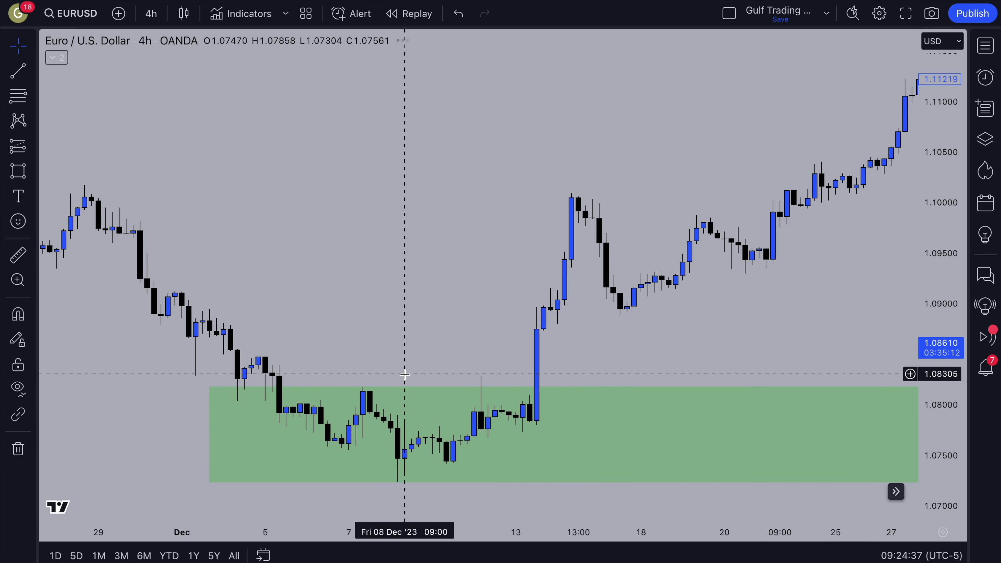
{"action": "scroll", "coordinate": [405, 374], "scroll_direction": "down", "scroll_amount": 5}
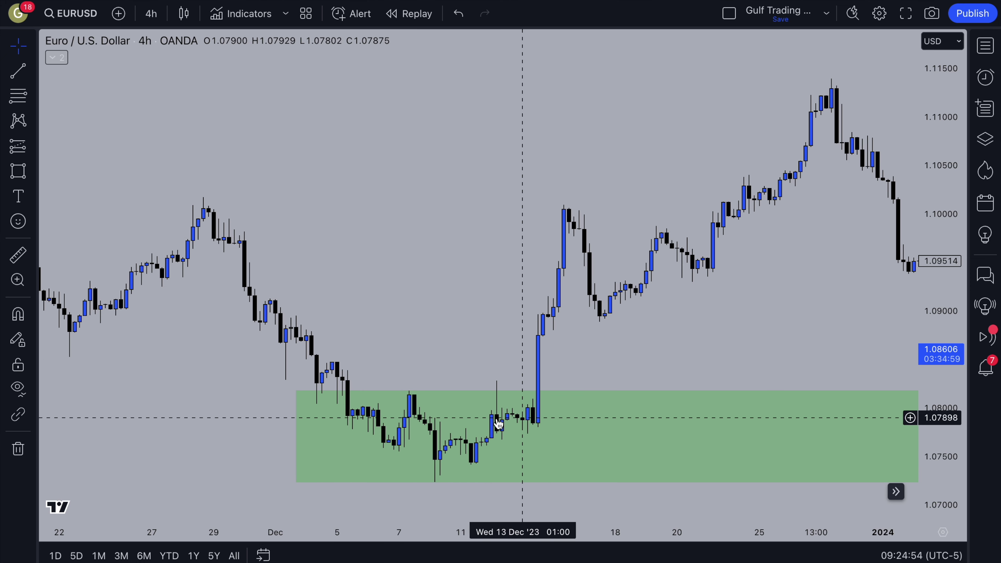
- Narrow the demand rectangle to start at the last bearish candle on 13 Dec '23, between about 1.0810 and 1.0780
{"action": "left_click_drag", "start_coordinate": [296, 390], "coordinate": [533, 398]}
{"action": "left_click_drag", "start_coordinate": [532, 483], "coordinate": [532, 413]}
{"action": "left_click", "coordinate": [563, 375]}
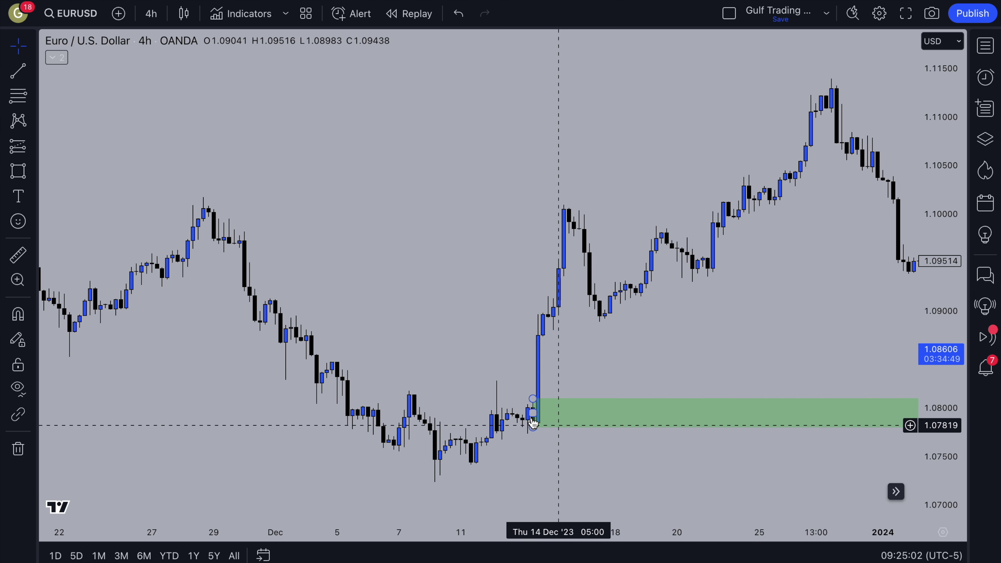
{"action": "scroll", "coordinate": [529, 403], "scroll_direction": "up", "scroll_amount": 8}
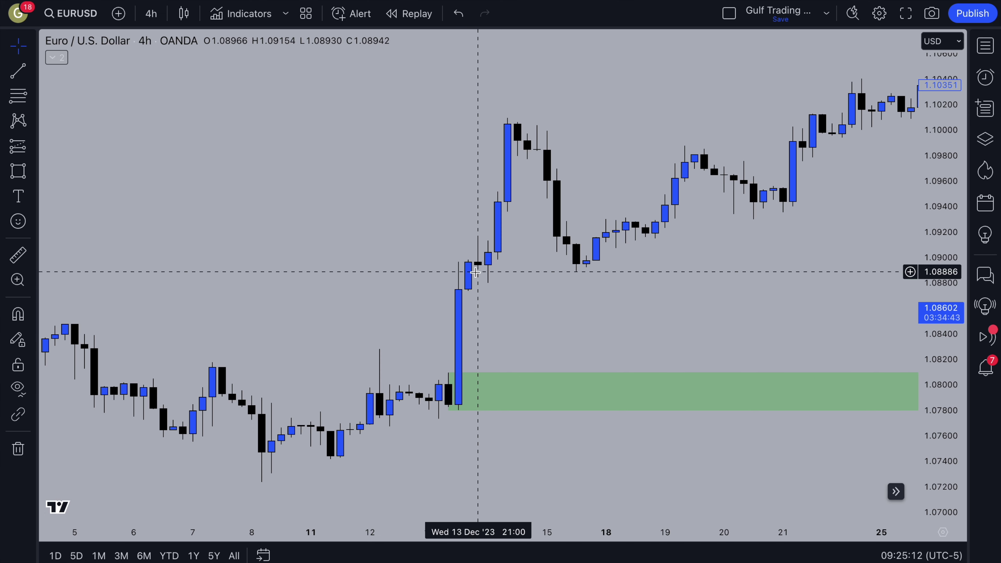
{"action": "scroll", "coordinate": [475, 321], "scroll_direction": "down", "scroll_amount": 5}
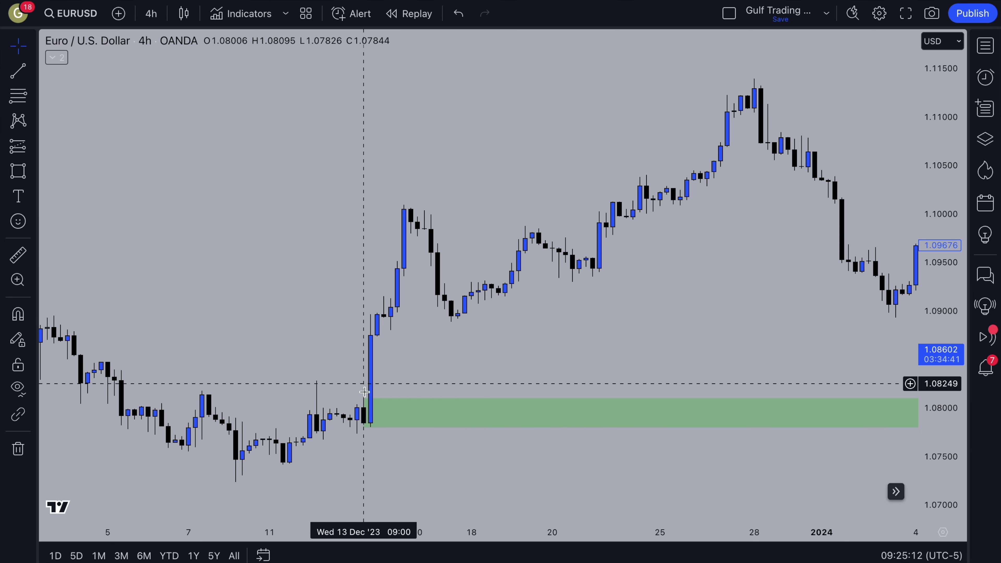
{"action": "scroll", "coordinate": [378, 374], "scroll_direction": "left", "scroll_amount": 5}
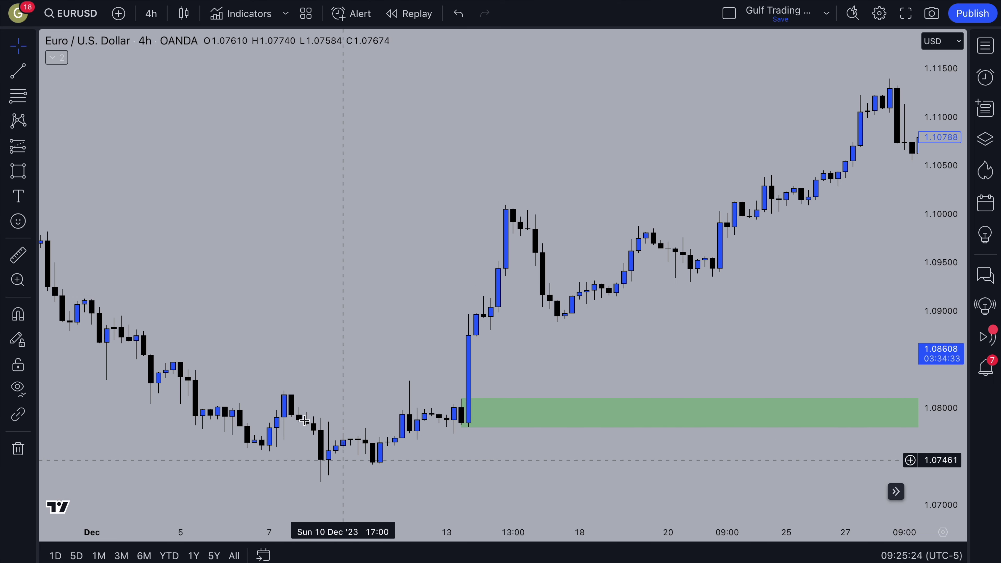
{"action": "scroll", "coordinate": [421, 422], "scroll_direction": "down", "scroll_amount": 5}
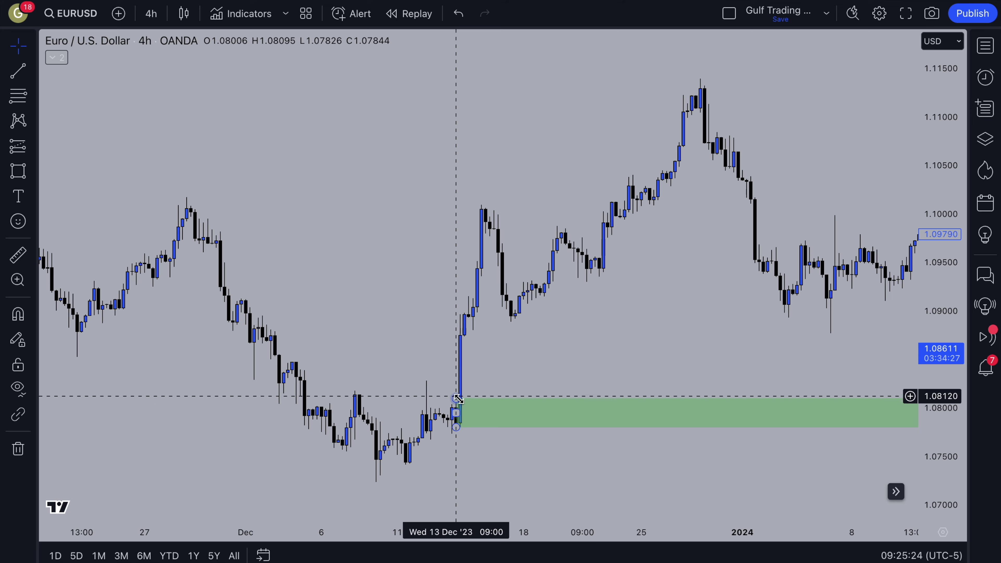
{"action": "scroll", "coordinate": [384, 381], "scroll_direction": "up", "scroll_amount": 1}
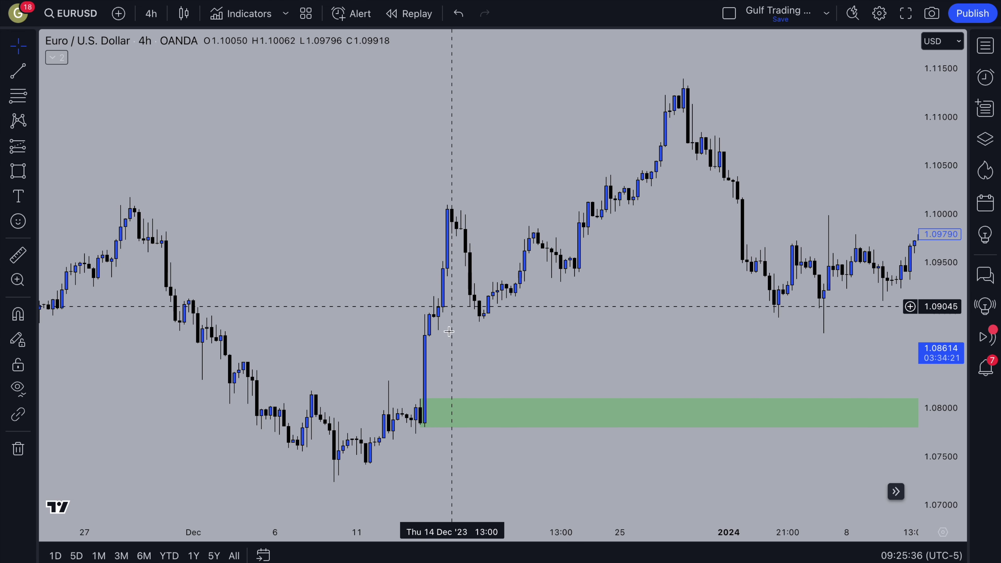
{"action": "scroll", "coordinate": [425, 337], "scroll_direction": "down", "scroll_amount": 3}
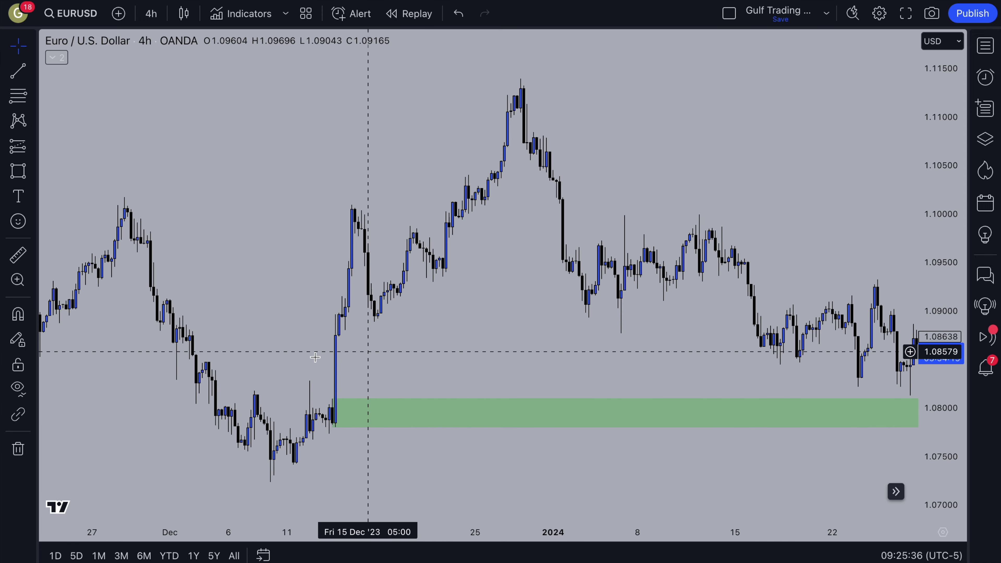
- Place a long position beside the 13 Dec '23 rally with entry at about 1.0812 and the stop at about 1.0724 below the swing low
{"action": "scroll", "coordinate": [339, 362], "scroll_direction": "down", "scroll_amount": 2}
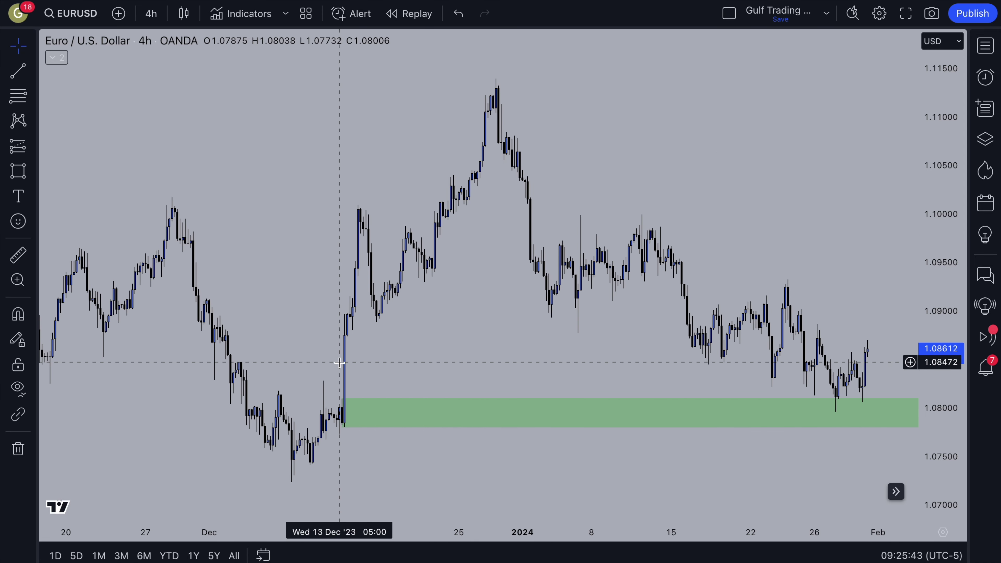
{"action": "scroll", "coordinate": [339, 362], "scroll_direction": "up", "scroll_amount": 1}
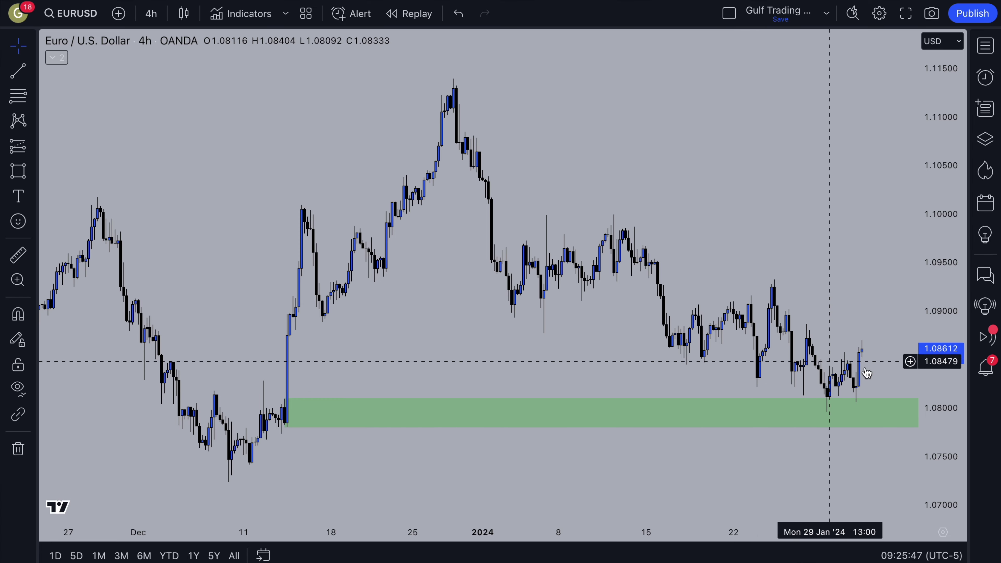
{"action": "scroll", "coordinate": [502, 349], "scroll_direction": "up", "scroll_amount": 5}
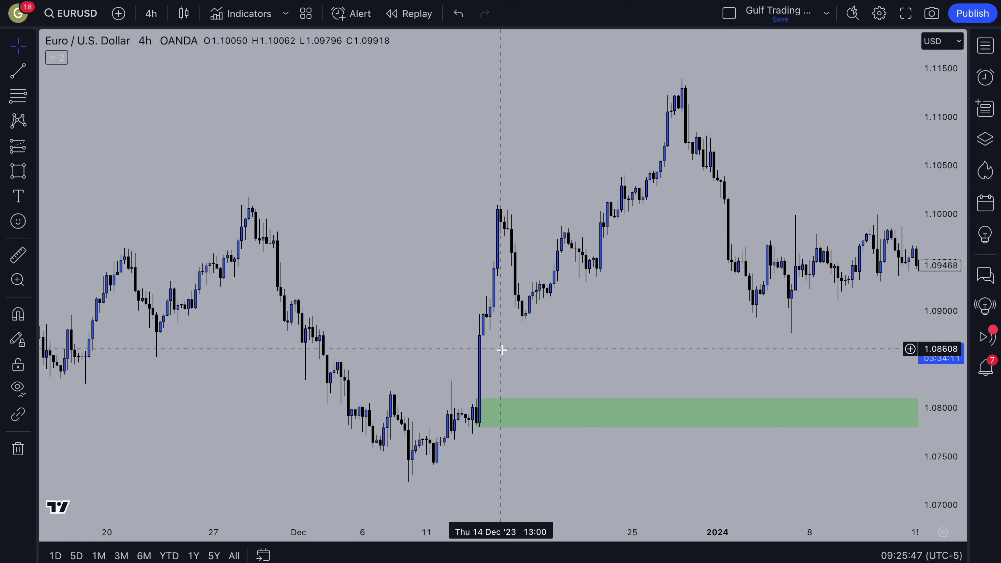
{"action": "scroll", "coordinate": [502, 350], "scroll_direction": "up", "scroll_amount": 2}
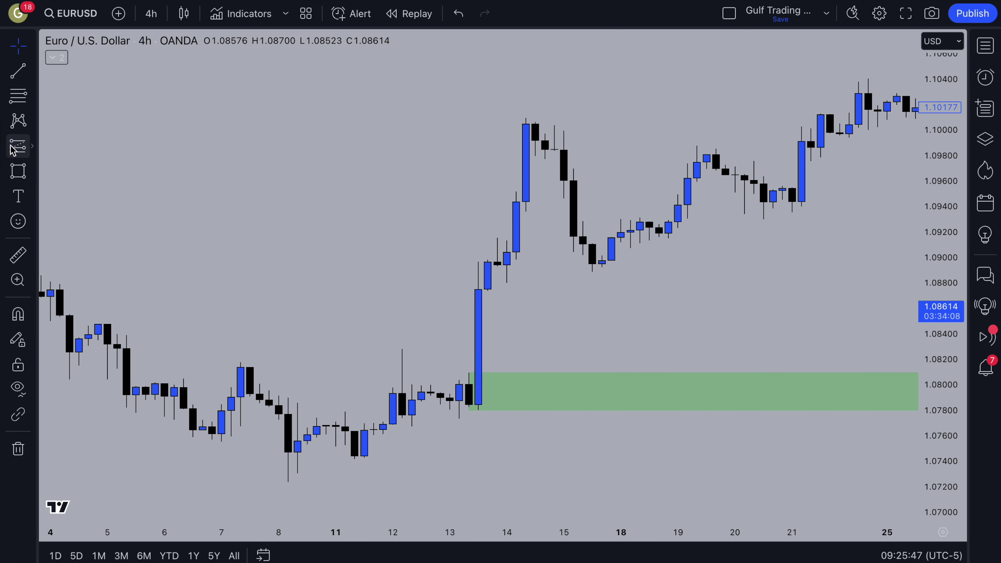
{"action": "left_click", "coordinate": [511, 371]}
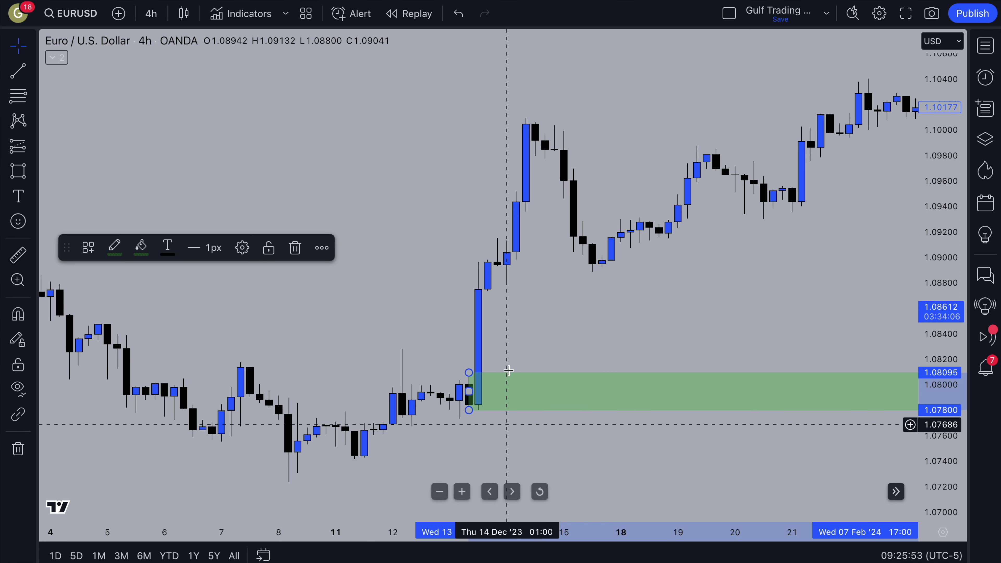
{"action": "left_click", "coordinate": [507, 367]}
{"action": "left_click", "coordinate": [31, 146]}
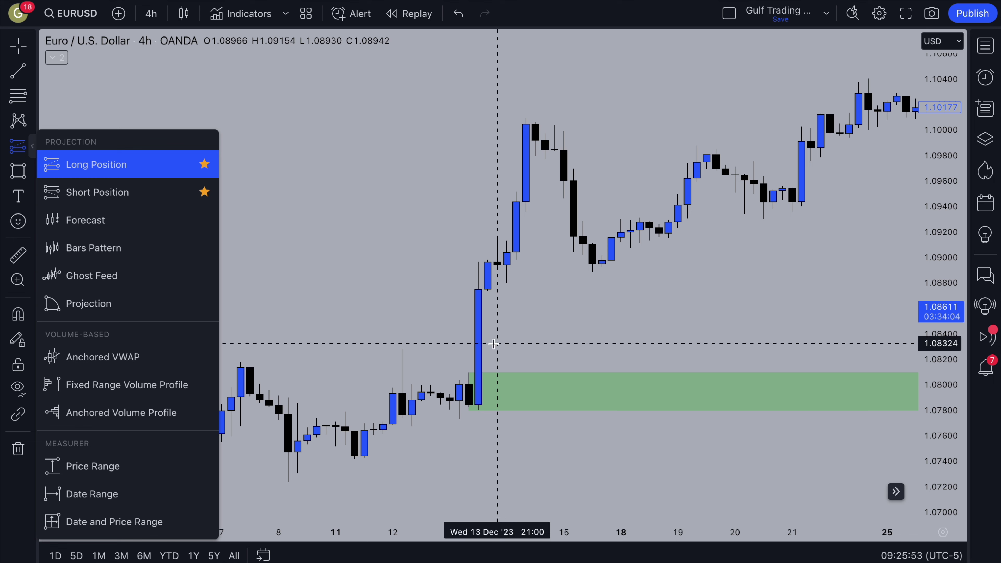
{"action": "left_click", "coordinate": [119, 167]}
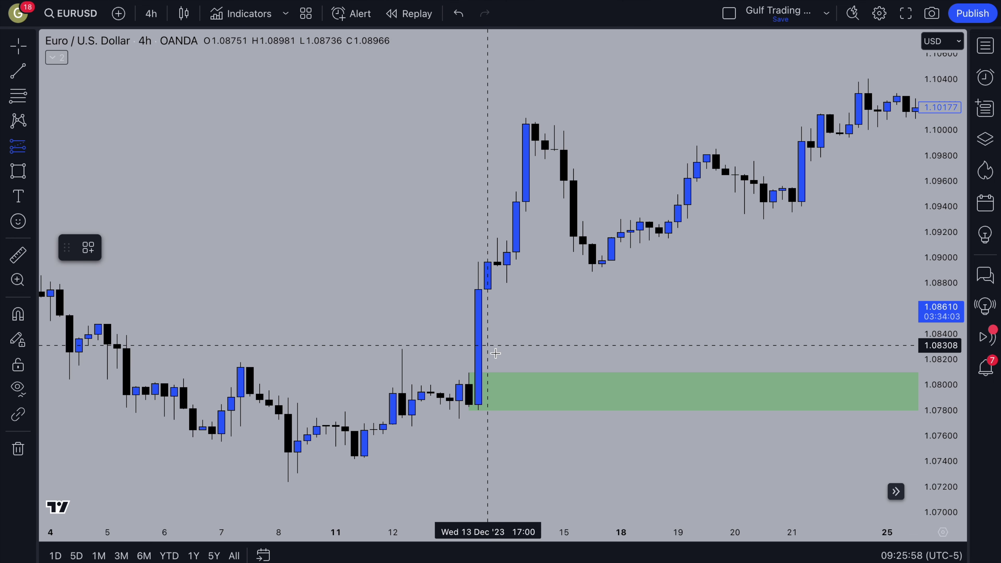
{"action": "left_click", "coordinate": [526, 370]}
{"action": "left_click_drag", "start_coordinate": [526, 450], "coordinate": [290, 481]}
{"action": "scroll", "coordinate": [290, 477], "scroll_direction": "down", "scroll_amount": 6}
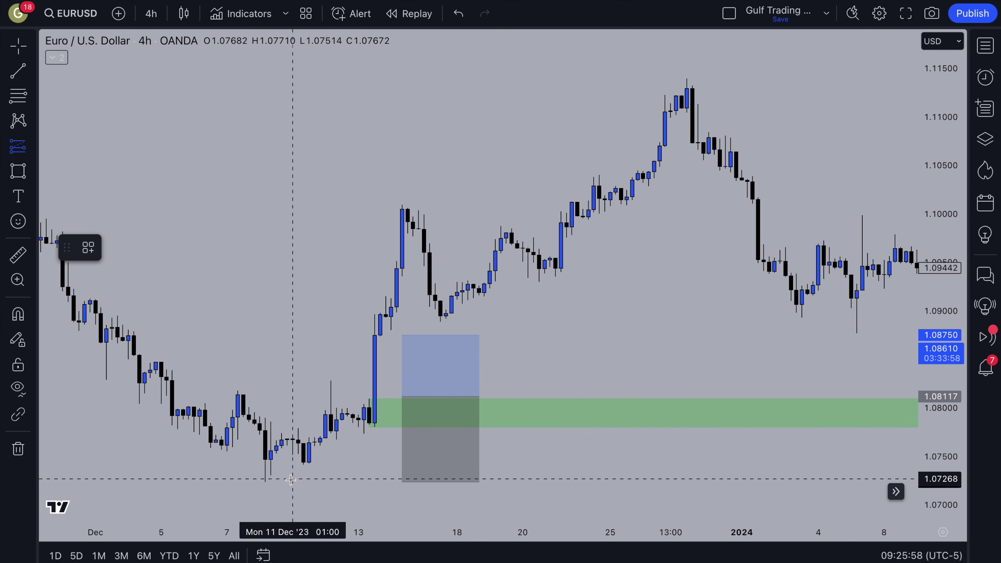
- Raise the long position's target to the late December '23 high at about 1.1137
{"action": "left_click", "coordinate": [275, 334]}
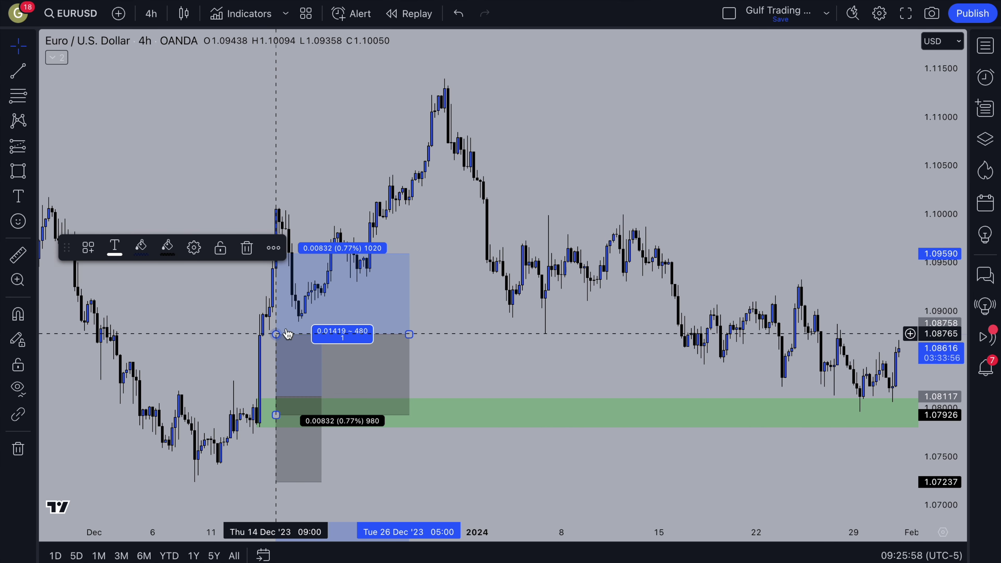
{"action": "key", "text": "ctrl+z"}
{"action": "left_click_drag", "start_coordinate": [276, 335], "coordinate": [444, 74]}
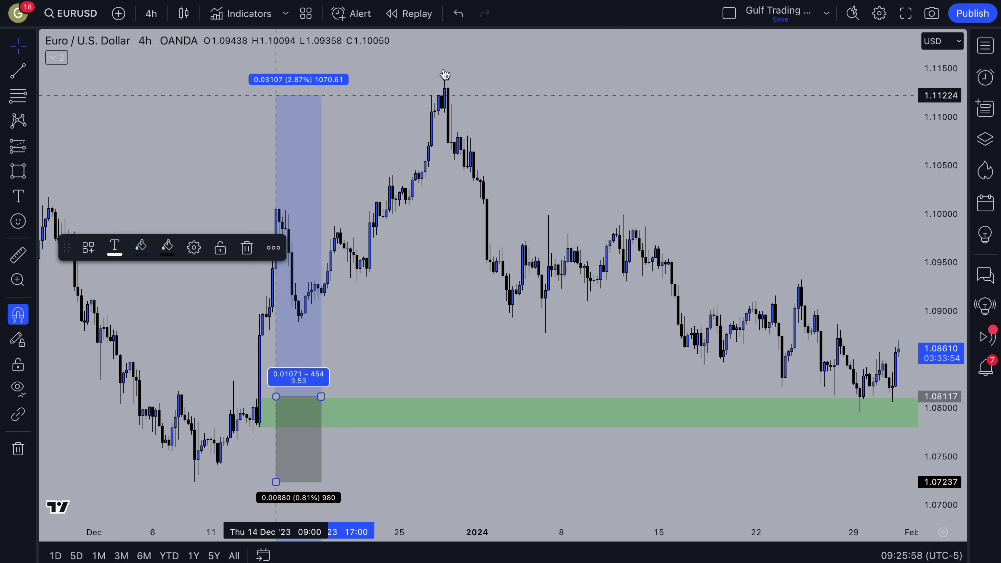
{"action": "left_click_drag", "start_coordinate": [276, 95], "coordinate": [277, 81]}
{"action": "scroll", "coordinate": [344, 361], "scroll_direction": "up", "scroll_amount": 2}
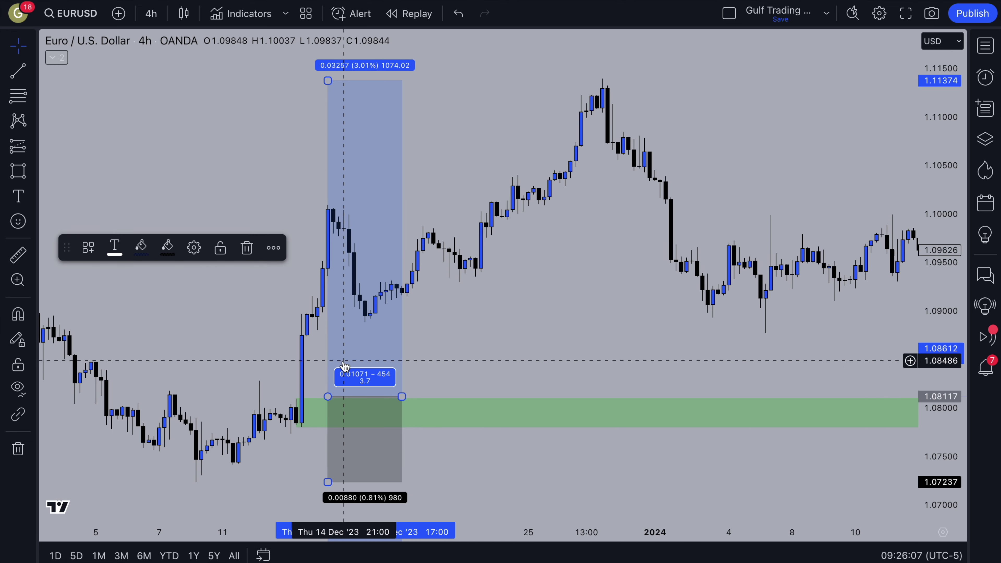
- Delete the long position from the demand zone
{"action": "scroll", "coordinate": [344, 367], "scroll_direction": "up", "scroll_amount": 2}
{"action": "mouse_move", "coordinate": [460, 497]}
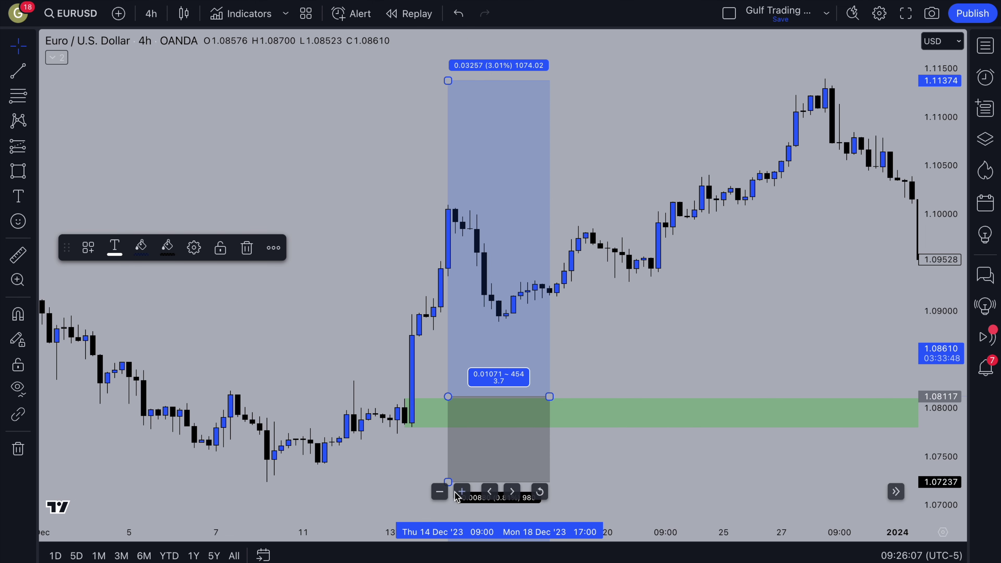
{"action": "left_click_drag", "start_coordinate": [448, 482], "coordinate": [413, 430]}
{"action": "key", "text": "Delete"}
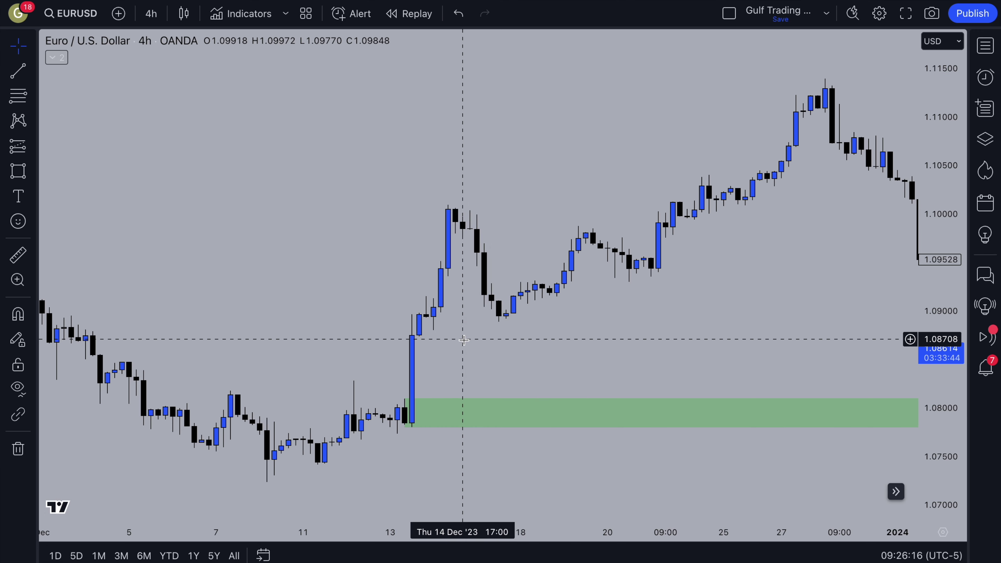
- Examine the 4-hour candles between the 11 Dec '23 low and the 13 Dec '23 bullish break above the demand zone
{"action": "scroll", "coordinate": [464, 341], "scroll_direction": "up", "scroll_amount": 4}
{"action": "scroll", "coordinate": [283, 461], "scroll_direction": "down", "scroll_amount": 1}
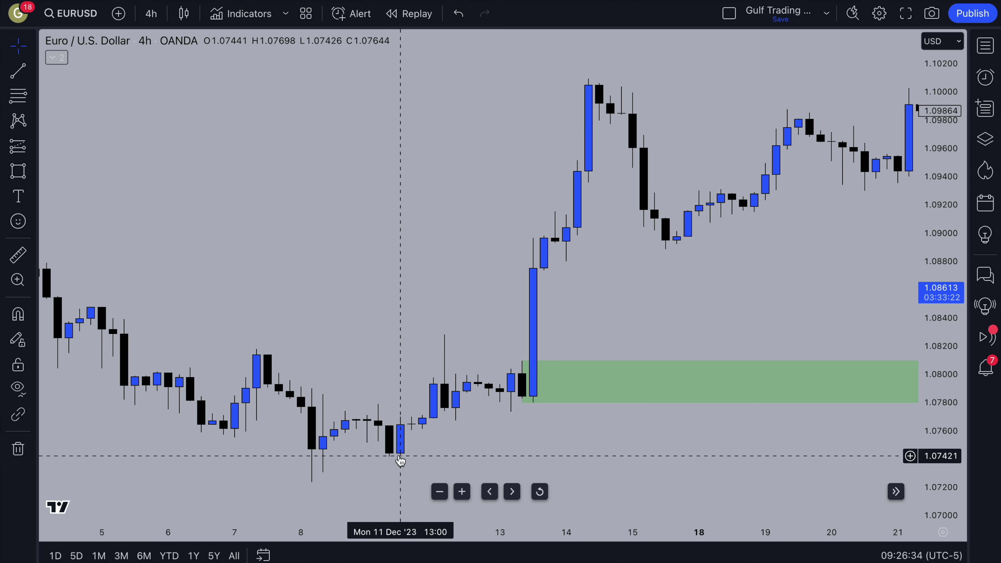
{"action": "scroll", "coordinate": [400, 460], "scroll_direction": "right", "scroll_amount": 5}
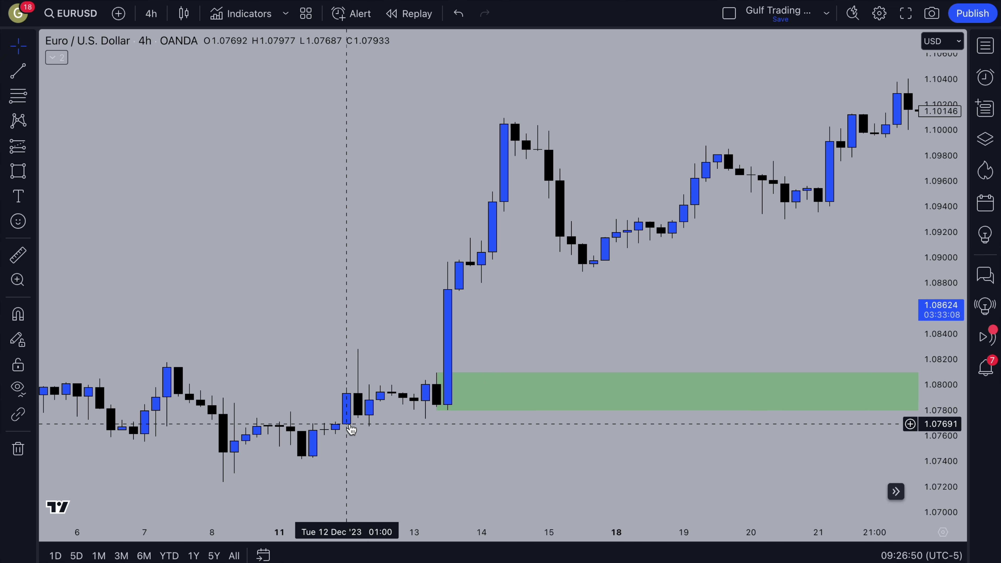
{"action": "scroll", "coordinate": [378, 423], "scroll_direction": "down", "scroll_amount": 3}
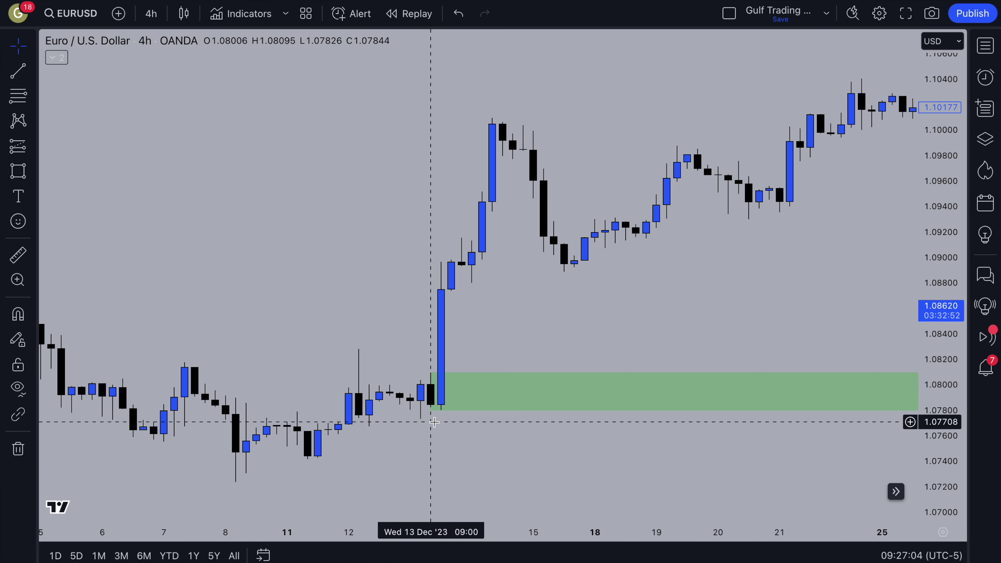
{"action": "scroll", "coordinate": [435, 421], "scroll_direction": "right", "scroll_amount": 10}
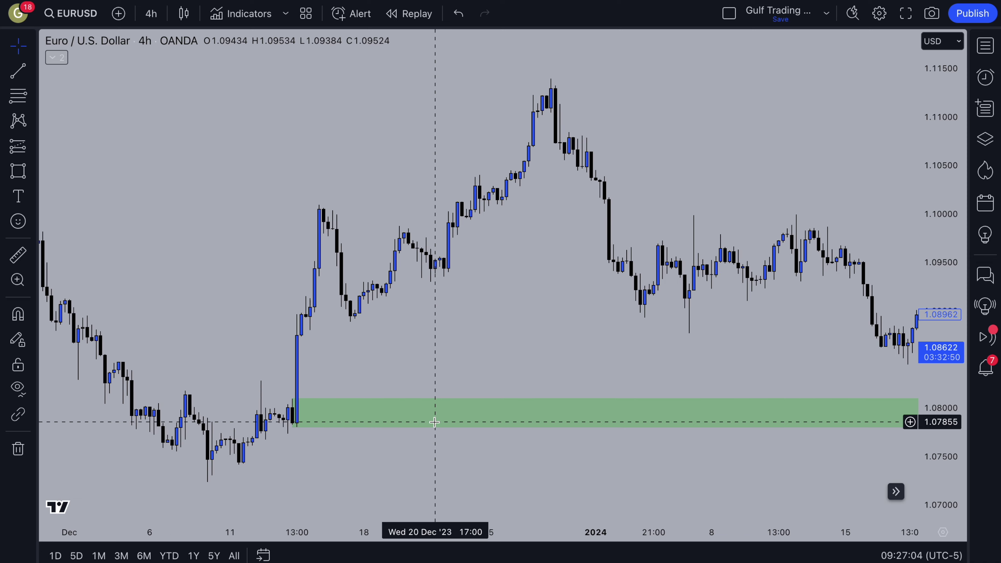
{"action": "scroll", "coordinate": [434, 422], "scroll_direction": "right", "scroll_amount": 5}
{"action": "scroll", "coordinate": [434, 421], "scroll_direction": "left", "scroll_amount": 5}
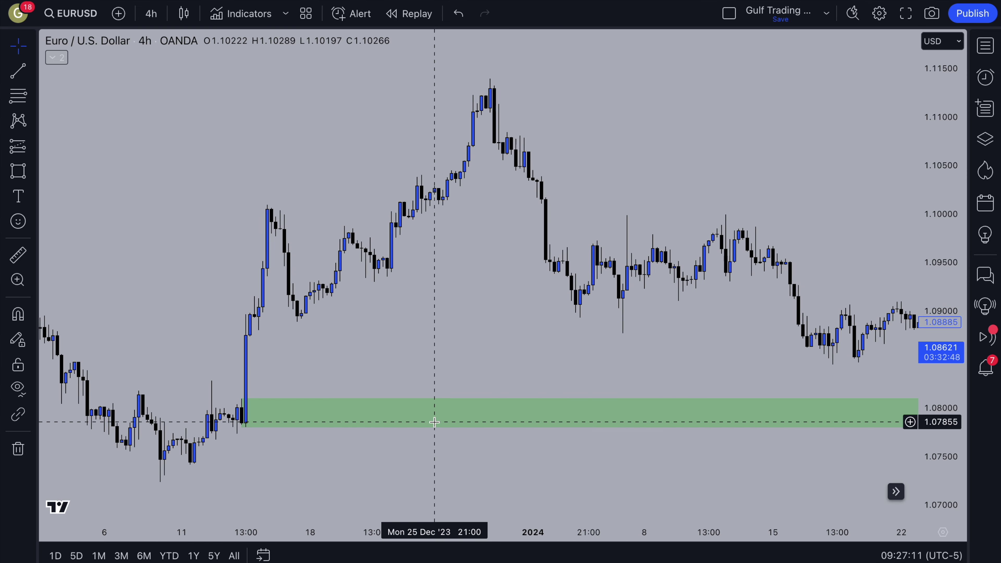
{"action": "scroll", "coordinate": [435, 422], "scroll_direction": "left", "scroll_amount": 2}
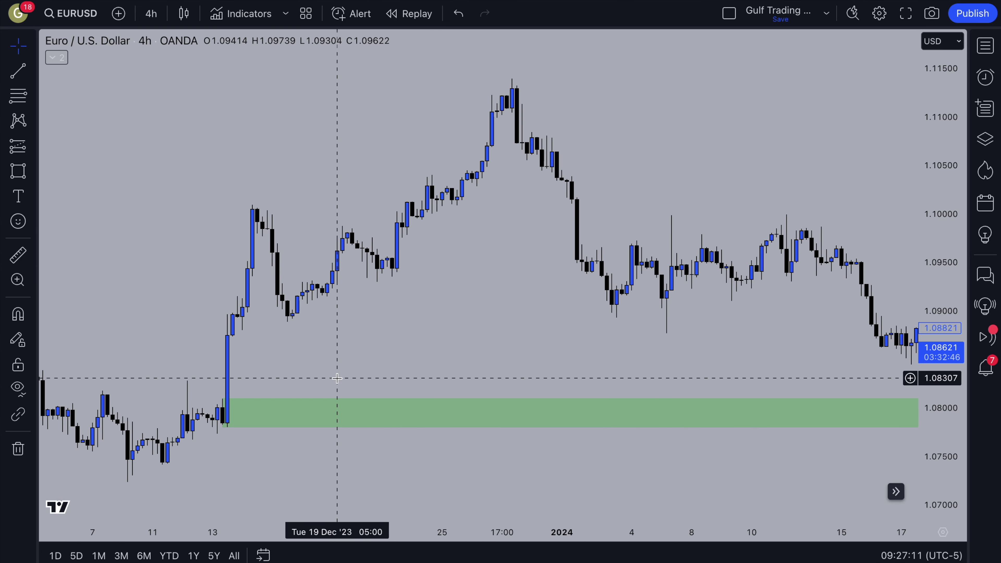
- Follow the 4-hour price action from the December '23 rally back down to the demand zone in late January '24
{"action": "scroll", "coordinate": [337, 378], "scroll_direction": "down", "scroll_amount": 5}
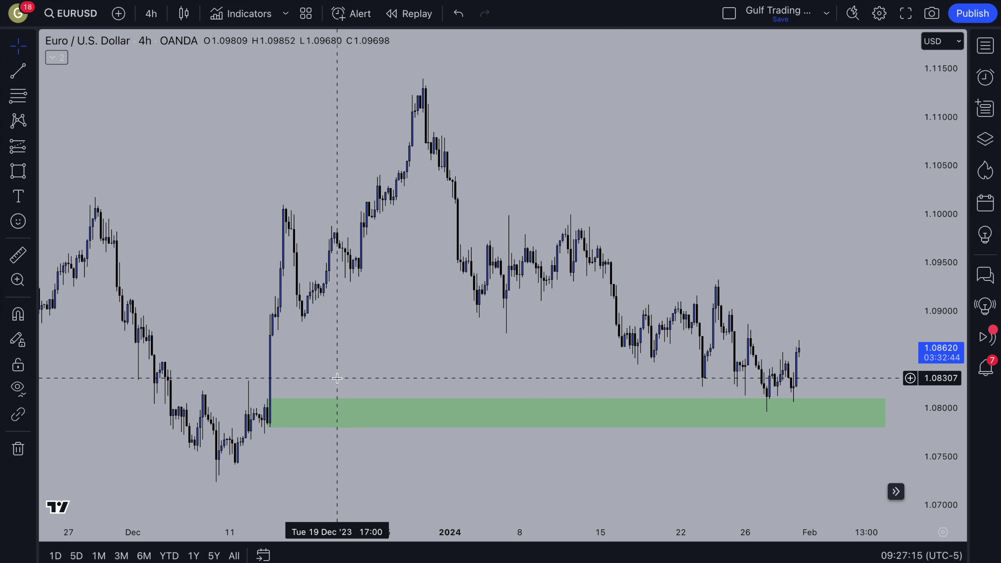
{"action": "scroll", "coordinate": [337, 378], "scroll_direction": "left", "scroll_amount": 3}
{"action": "scroll", "coordinate": [337, 378], "scroll_direction": "right", "scroll_amount": 4}
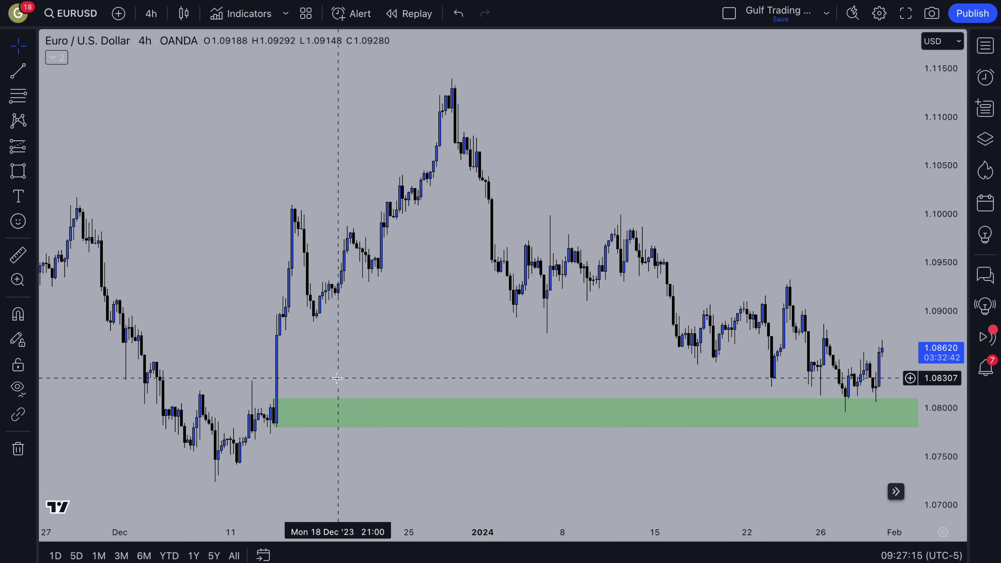
{"action": "scroll", "coordinate": [338, 378], "scroll_direction": "down", "scroll_amount": 1}
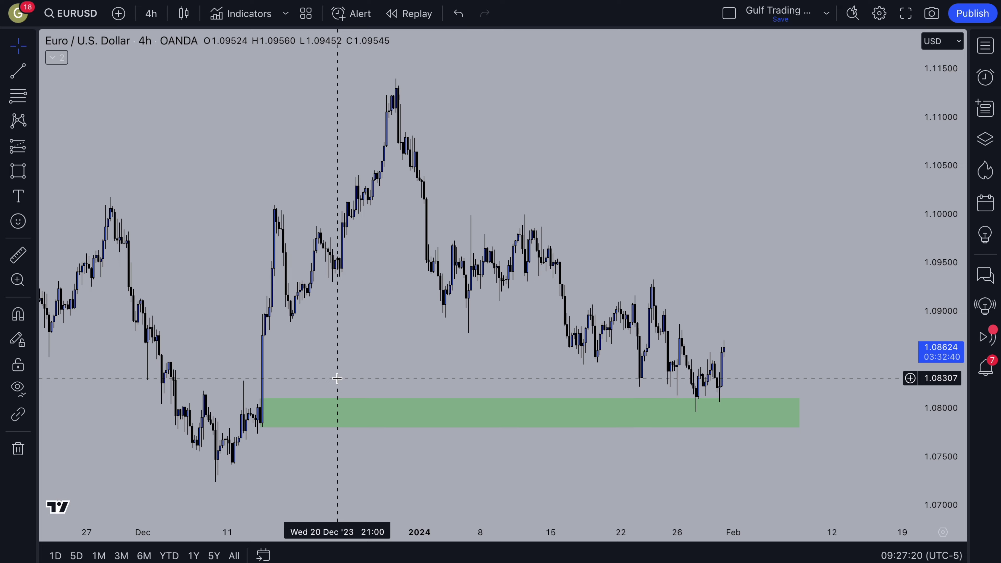
{"action": "scroll", "coordinate": [338, 378], "scroll_direction": "up", "scroll_amount": 3}
{"action": "scroll", "coordinate": [338, 379], "scroll_direction": "right", "scroll_amount": 3}
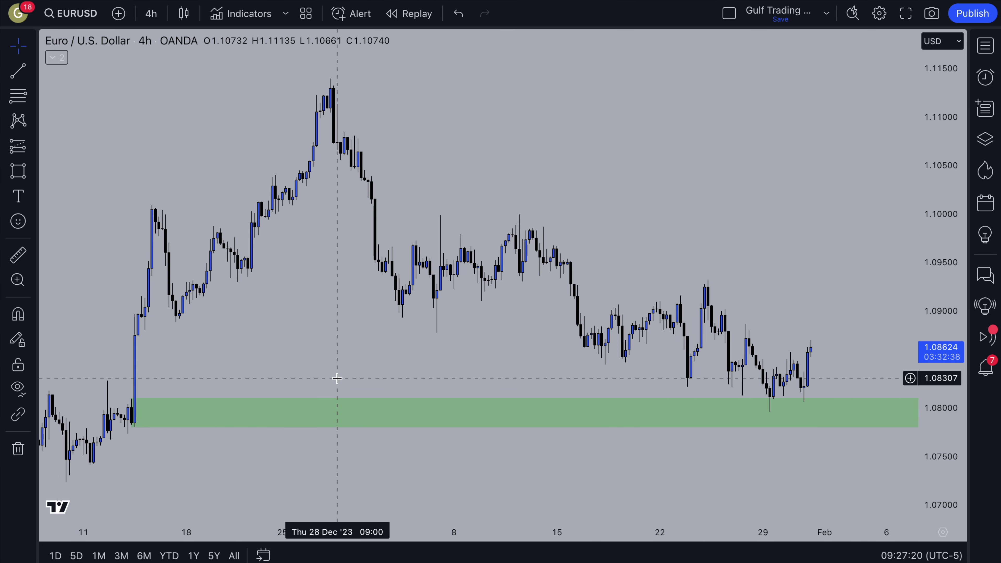
{"action": "scroll", "coordinate": [338, 379], "scroll_direction": "down", "scroll_amount": 2}
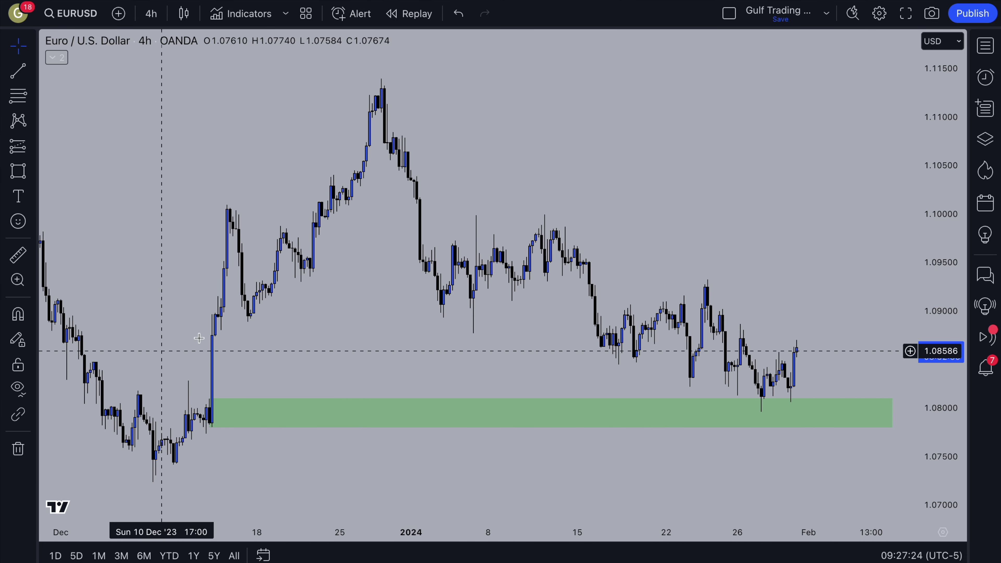
{"action": "left_click", "coordinate": [211, 412]}
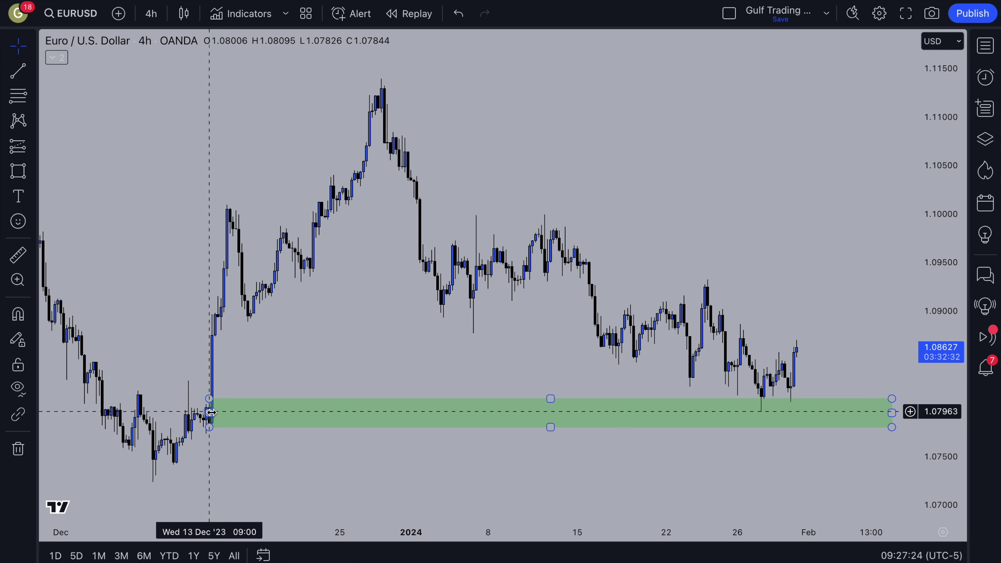
{"action": "scroll", "coordinate": [478, 402], "scroll_direction": "up", "scroll_amount": 5}
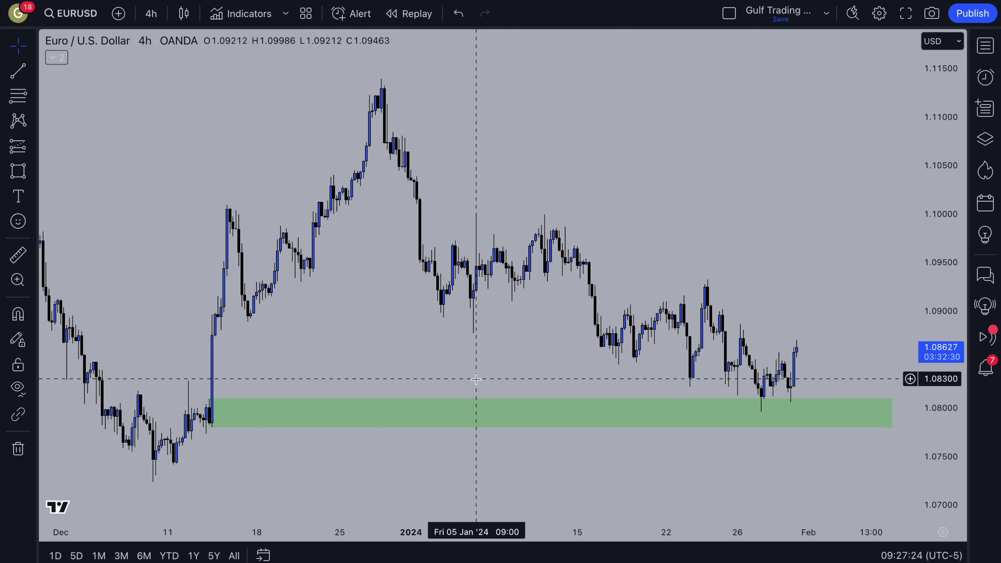
{"action": "scroll", "coordinate": [477, 380], "scroll_direction": "up", "scroll_amount": 8}
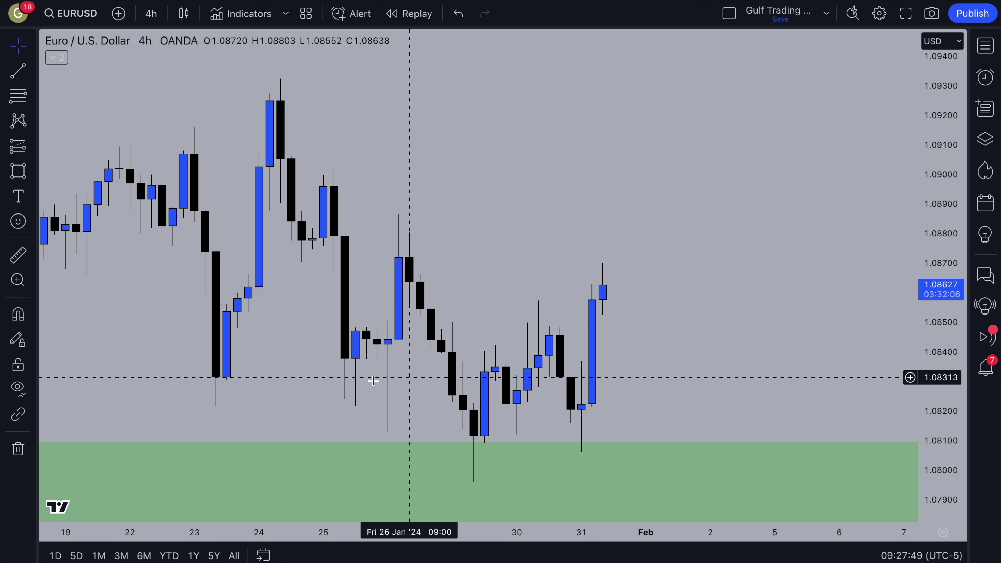
{"action": "scroll", "coordinate": [402, 355], "scroll_direction": "down", "scroll_amount": 2}
{"action": "scroll", "coordinate": [458, 447], "scroll_direction": "down", "scroll_amount": 5}
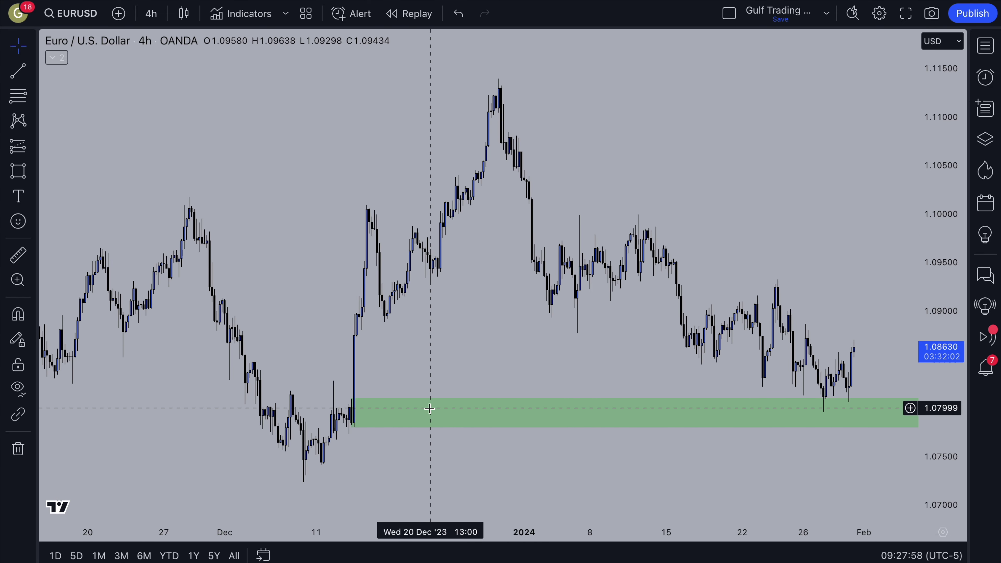
- Draw a horizontal trend line at about 1.0813 from the 26 Jan '24 low to the 29 Jan '24 candle and give it an X label
{"action": "scroll", "coordinate": [430, 406], "scroll_direction": "up", "scroll_amount": 5}
{"action": "scroll", "coordinate": [430, 408], "scroll_direction": "up", "scroll_amount": 4}
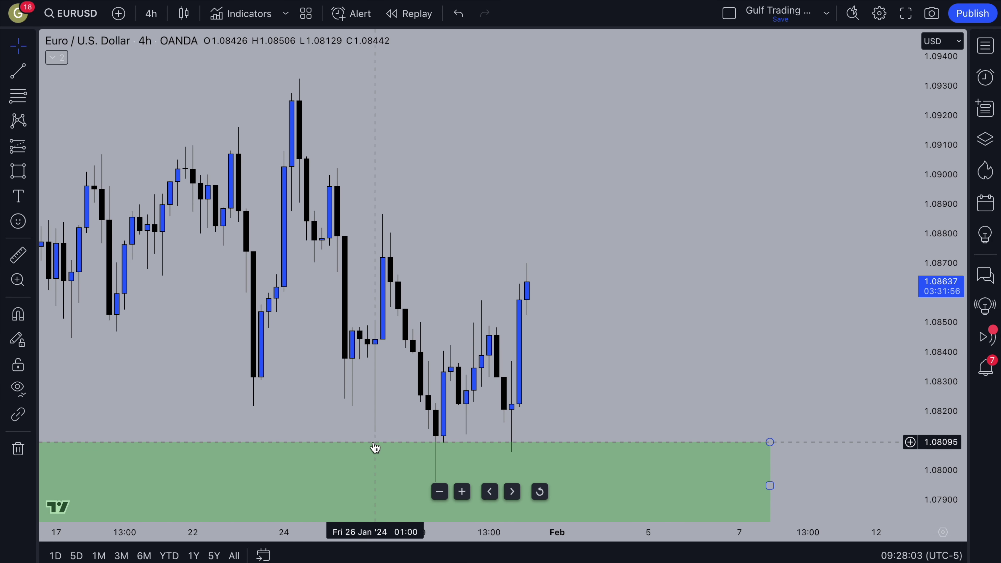
{"action": "key", "text": "alt+t"}
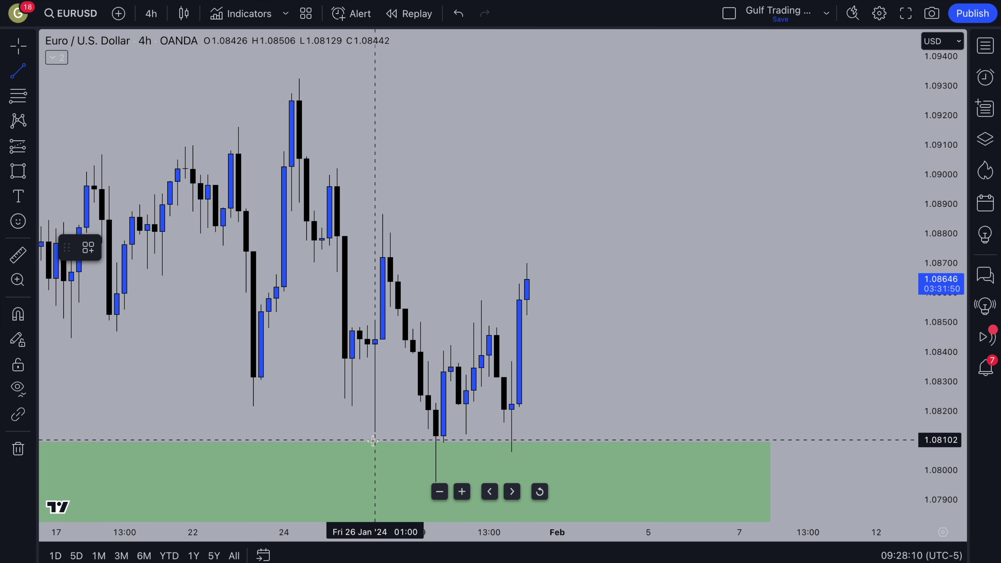
{"action": "left_click", "coordinate": [373, 441]}
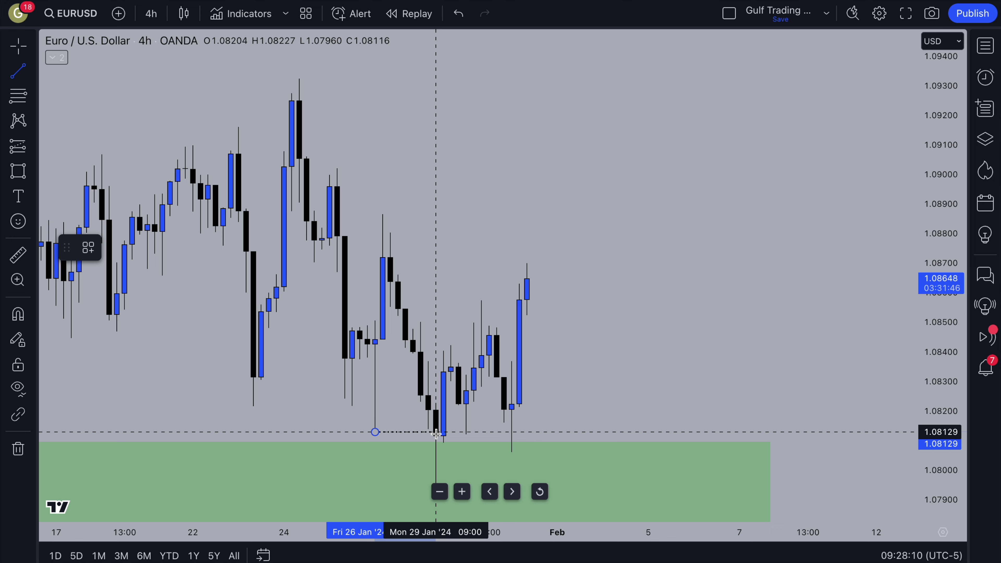
{"action": "left_click", "coordinate": [439, 432]}
{"action": "left_click", "coordinate": [88, 247]}
{"action": "left_click", "coordinate": [150, 473]}
{"action": "left_click", "coordinate": [239, 402]}
- Start bar replay from the 29 Jan '24 13:00 candle and switch the chart to the 1-hour timeframe
{"action": "scroll", "coordinate": [293, 365], "scroll_direction": "up", "scroll_amount": 5}
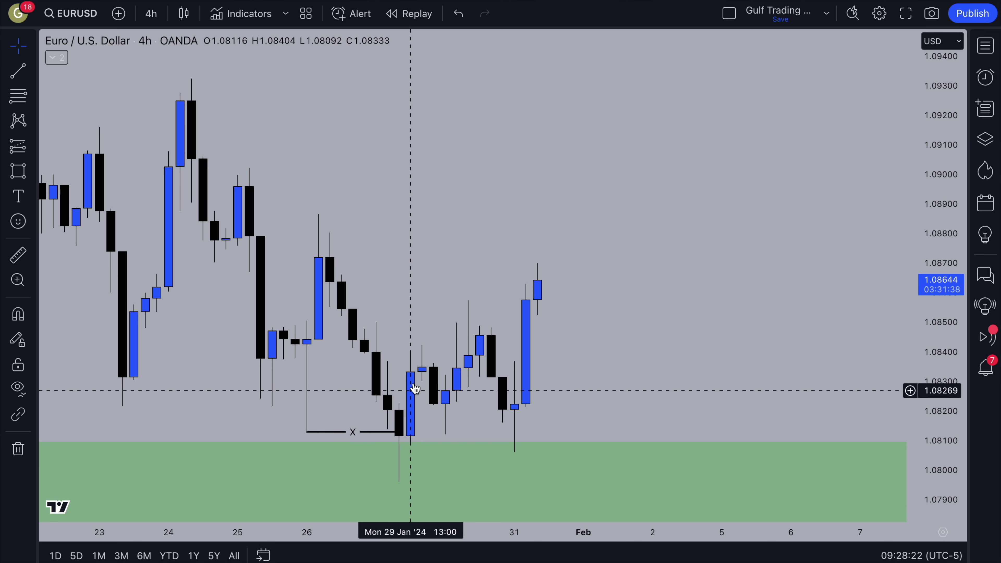
{"action": "left_click", "coordinate": [412, 13]}
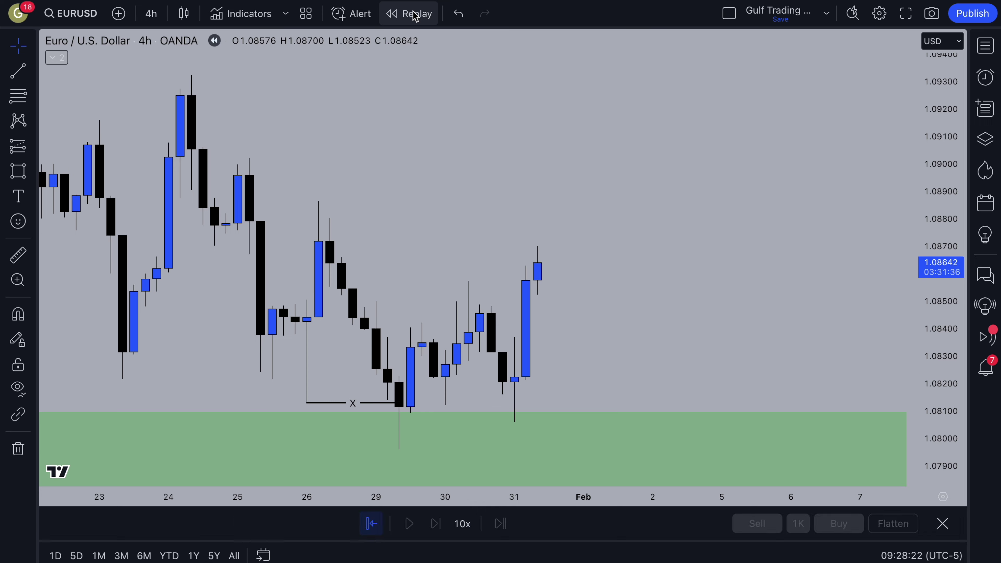
{"action": "left_click", "coordinate": [422, 298]}
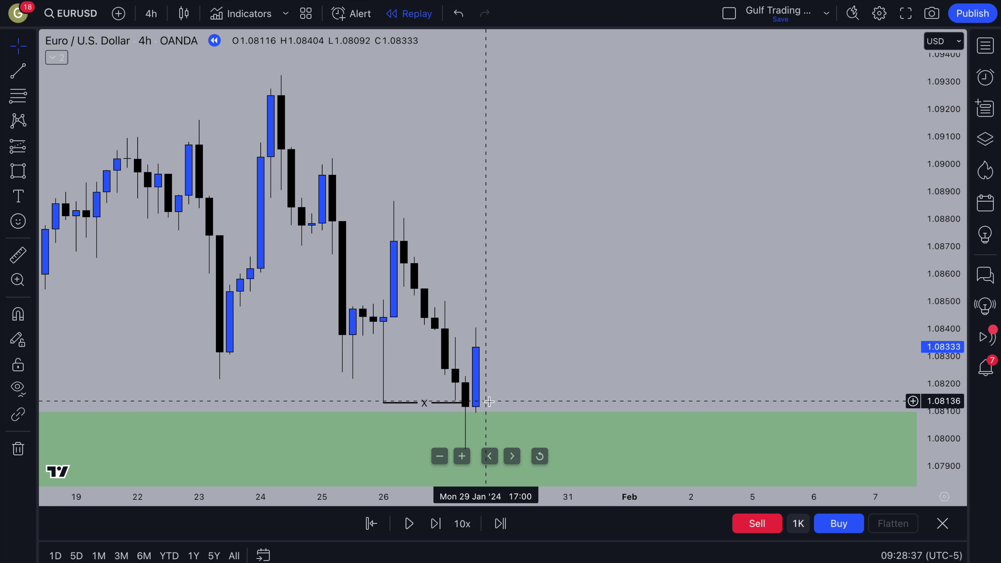
{"action": "type", "text": "1"}
{"action": "key", "text": "Return"}
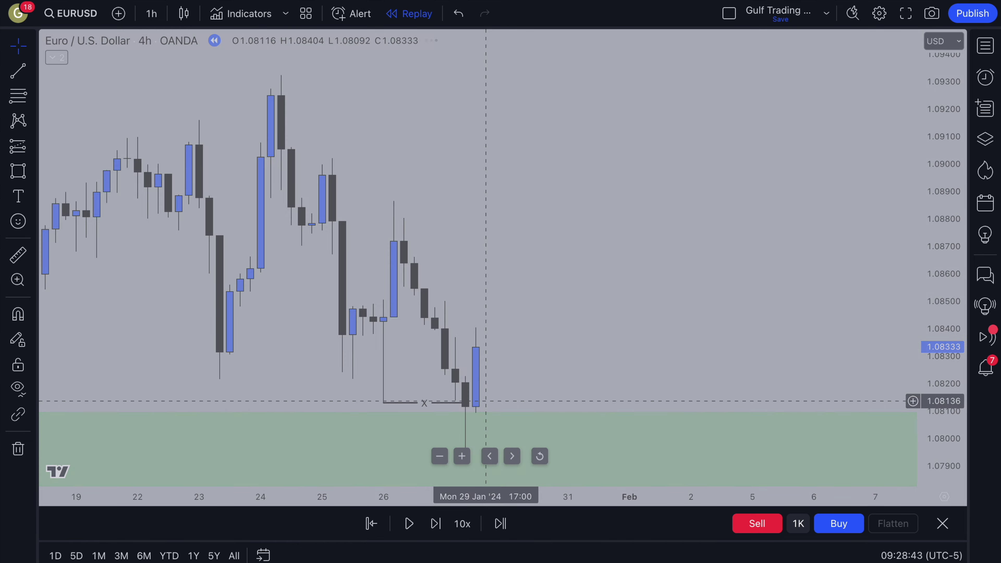
- Draw a rectangle from 1.08133 to 1.08092 on the 29 Jan '24 13:00 hourly candle and extend it into 30 Jan
{"action": "scroll", "coordinate": [518, 294], "scroll_direction": "up", "scroll_amount": 5}
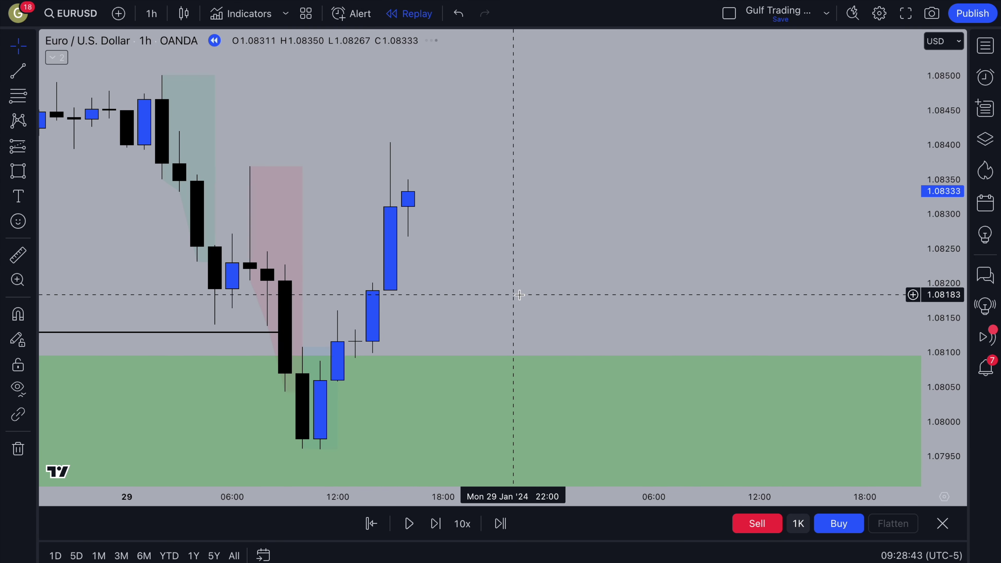
{"action": "scroll", "coordinate": [518, 295], "scroll_direction": "up", "scroll_amount": 3}
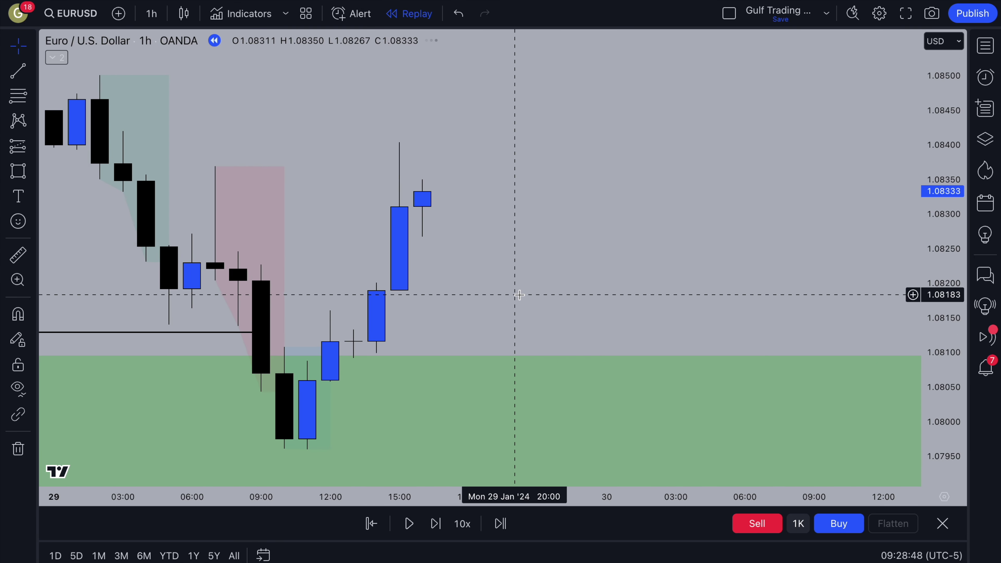
{"action": "scroll", "coordinate": [519, 295], "scroll_direction": "down", "scroll_amount": 4}
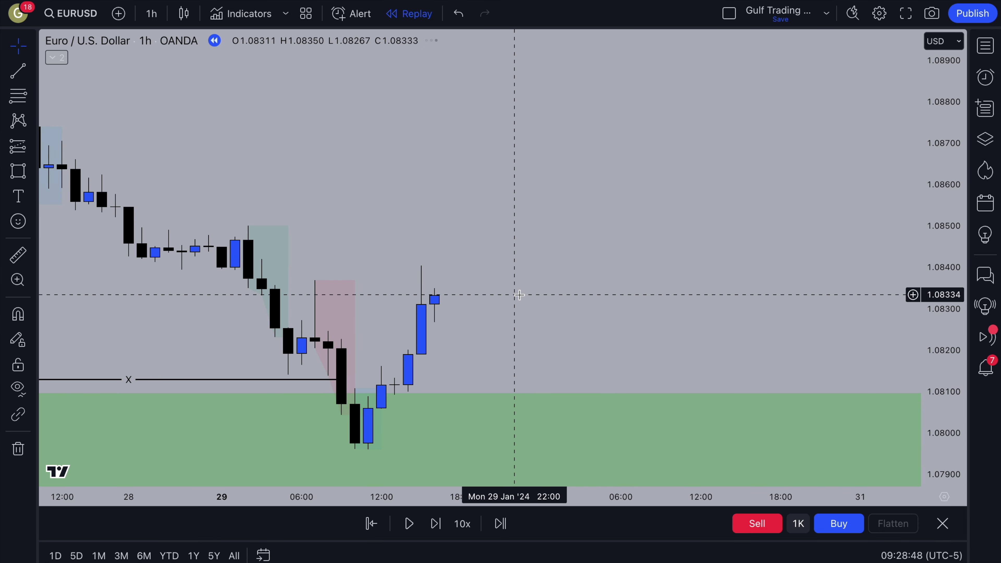
{"action": "scroll", "coordinate": [518, 295], "scroll_direction": "up", "scroll_amount": 4}
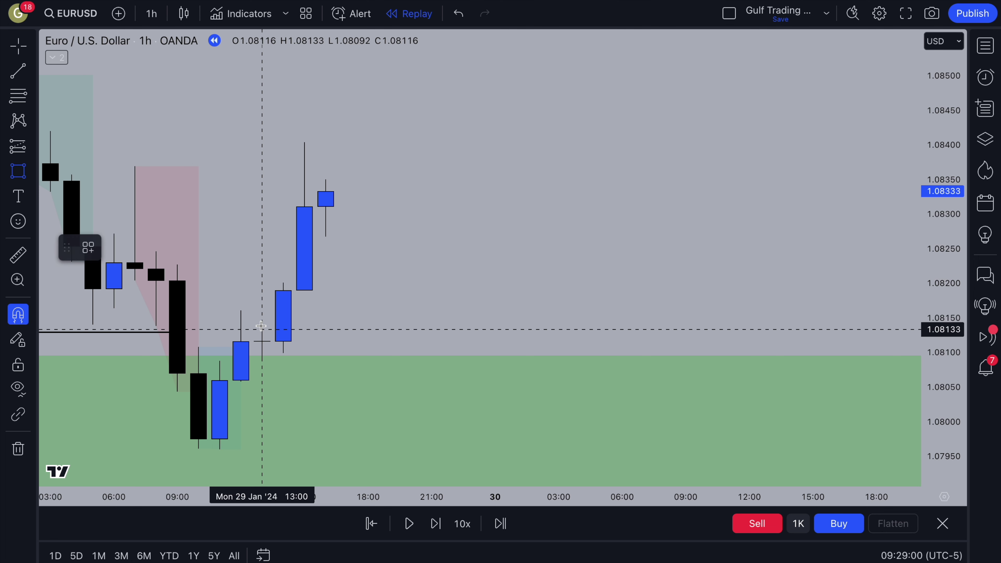
{"action": "mouse_move", "coordinate": [261, 328]}
{"action": "left_mouse_down"}
{"action": "mouse_move", "coordinate": [262, 389]}
{"action": "mouse_move", "coordinate": [264, 355]}
{"action": "left_mouse_up"}
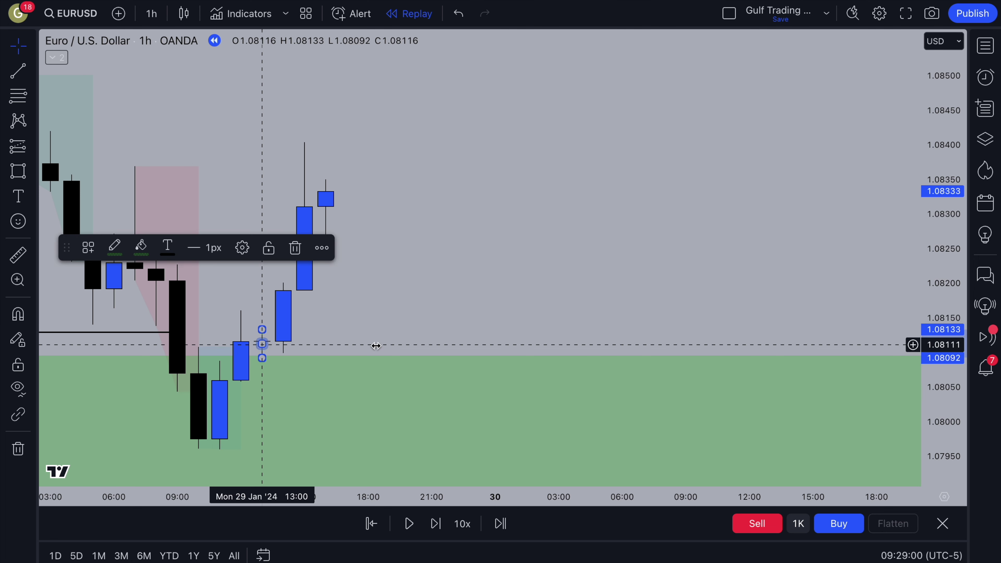
{"action": "left_click_drag", "start_coordinate": [376, 345], "coordinate": [664, 326]}
{"action": "left_click", "coordinate": [537, 251]}
- Shorten the large 4-hour demand zone so that it ends at the latest 29 Jan '24 candles
{"action": "scroll", "coordinate": [546, 250], "scroll_direction": "down", "scroll_amount": 5}
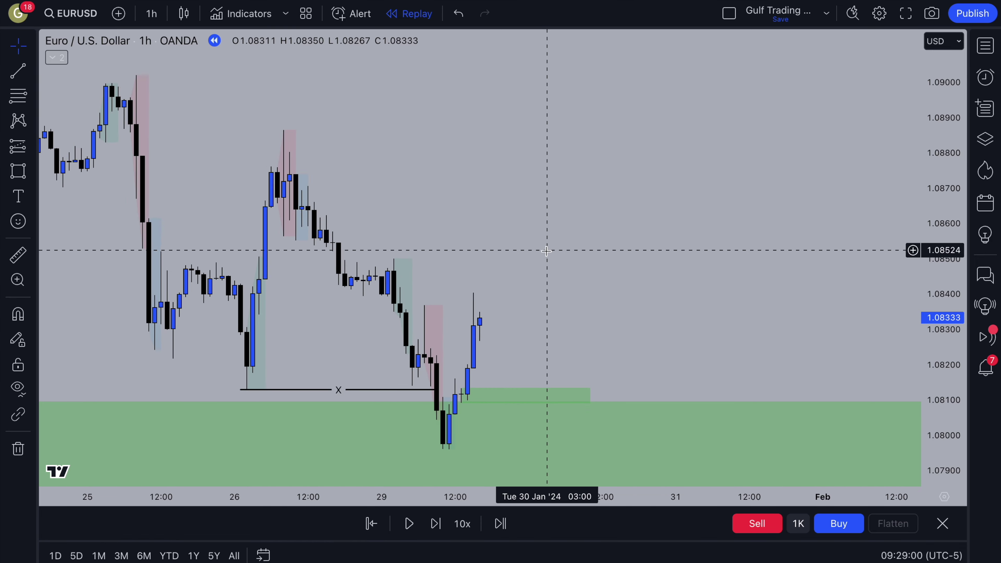
{"action": "scroll", "coordinate": [546, 250], "scroll_direction": "down", "scroll_amount": 10}
{"action": "left_click_drag", "start_coordinate": [672, 456], "coordinate": [511, 451]}
{"action": "left_click", "coordinate": [539, 389]}
- Label the small hourly zone "1H Demand"
{"action": "scroll", "coordinate": [540, 387], "scroll_direction": "up", "scroll_amount": 5}
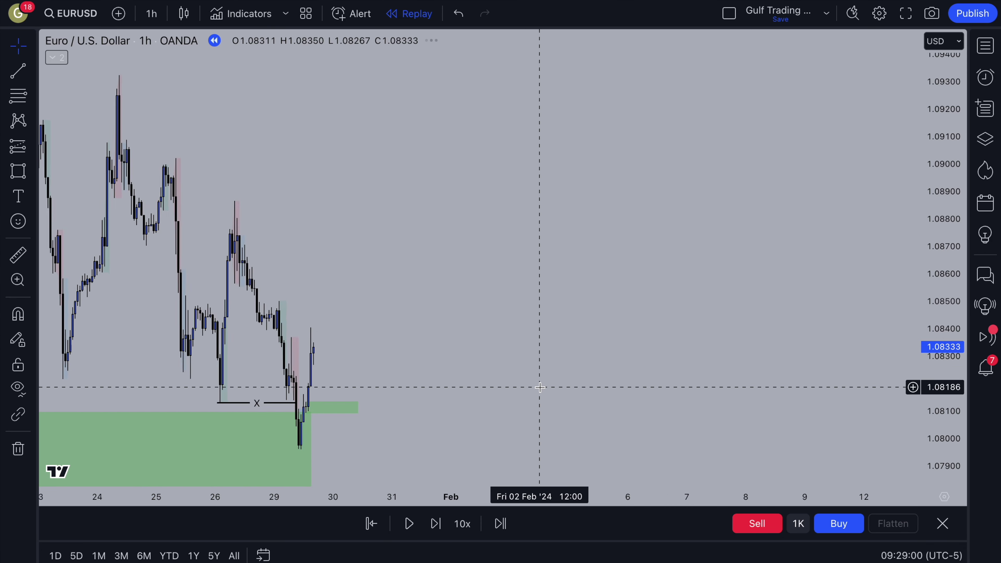
{"action": "scroll", "coordinate": [540, 387], "scroll_direction": "up", "scroll_amount": 8}
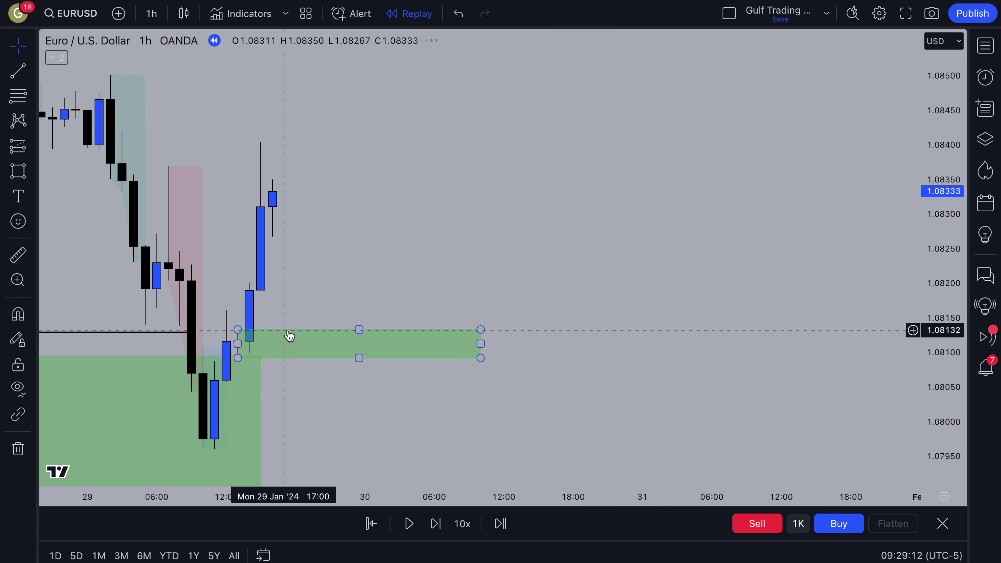
{"action": "left_click", "coordinate": [290, 335]}
{"action": "left_click", "coordinate": [242, 252]}
{"action": "type", "text": "1H Demand"}
{"action": "left_click", "coordinate": [603, 421]}
{"action": "left_click", "coordinate": [588, 416]}
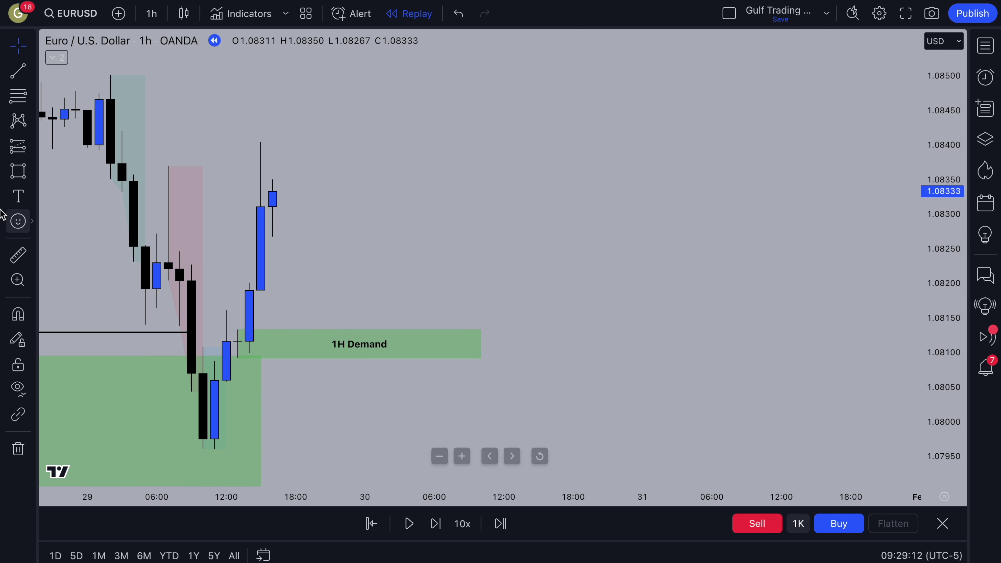
- Place a long position at the 1H Demand zone with entry 1.08134, stop 1.08092 and target 1.08401
{"action": "left_click", "coordinate": [21, 142]}
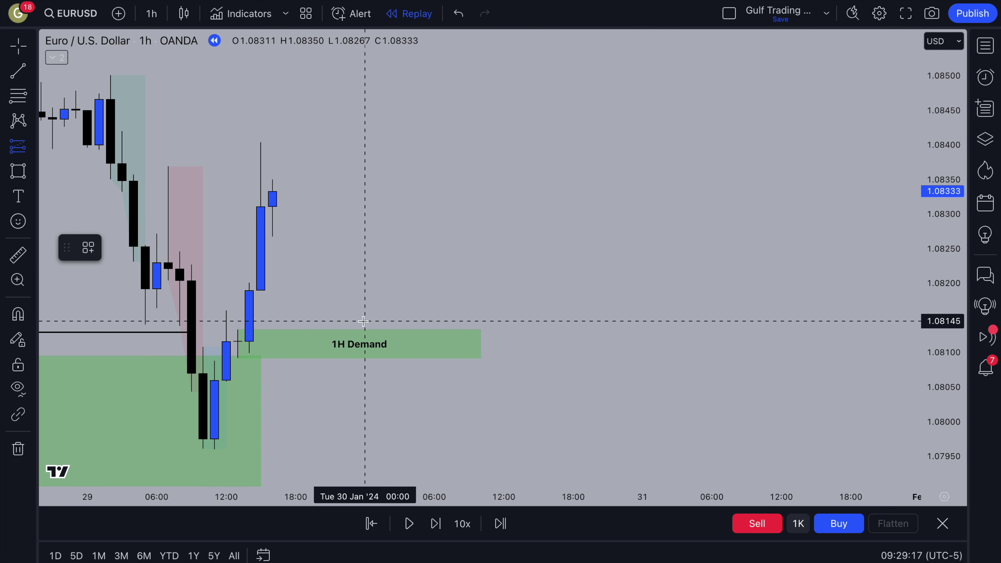
{"action": "left_click", "coordinate": [382, 329]}
{"action": "left_click_drag", "start_coordinate": [376, 403], "coordinate": [238, 357]}
{"action": "left_click", "coordinate": [308, 271]}
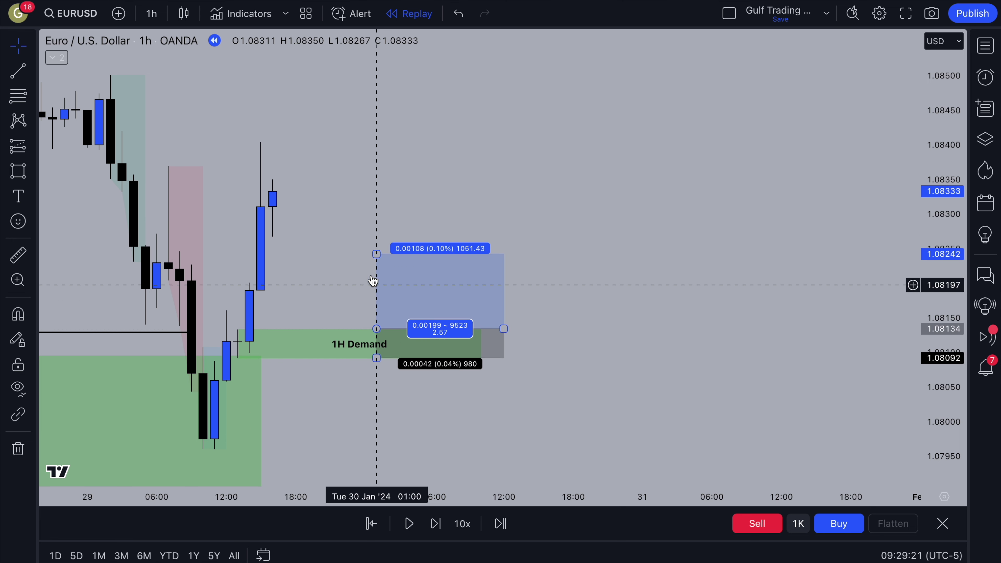
{"action": "left_click_drag", "start_coordinate": [374, 260], "coordinate": [375, 144]}
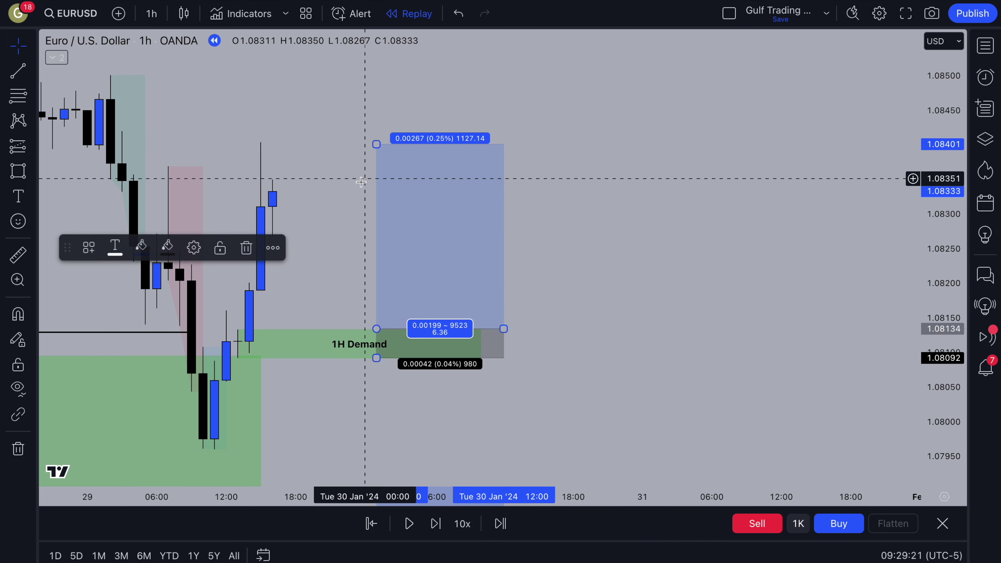
- Try the long position's stop at 1.07959 below the swing low, and undo that stop change
{"action": "scroll", "coordinate": [378, 254], "scroll_direction": "down", "scroll_amount": 2}
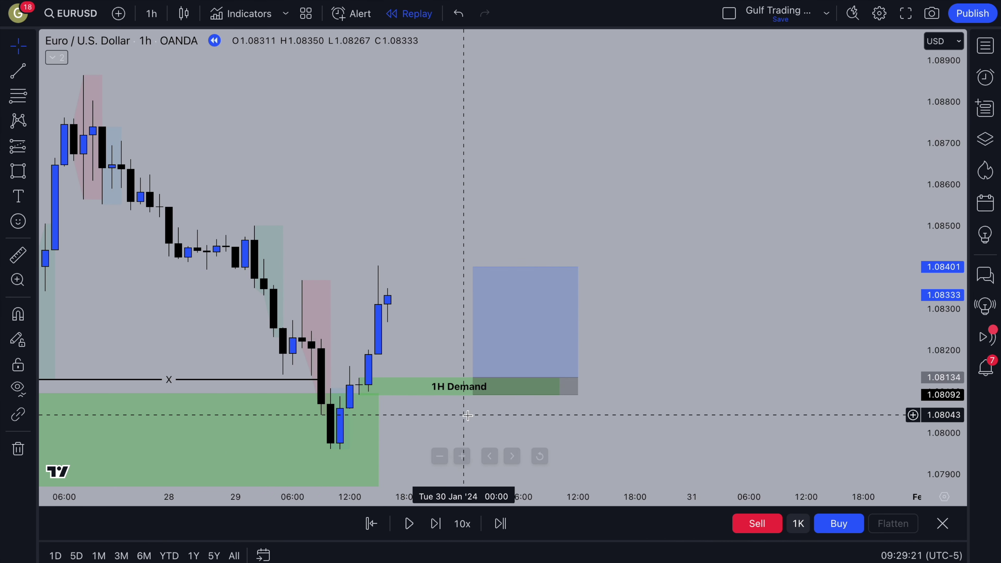
{"action": "mouse_move", "coordinate": [476, 398]}
{"action": "left_mouse_down"}
{"action": "mouse_move", "coordinate": [461, 432]}
{"action": "mouse_move", "coordinate": [420, 450]}
{"action": "left_mouse_up"}
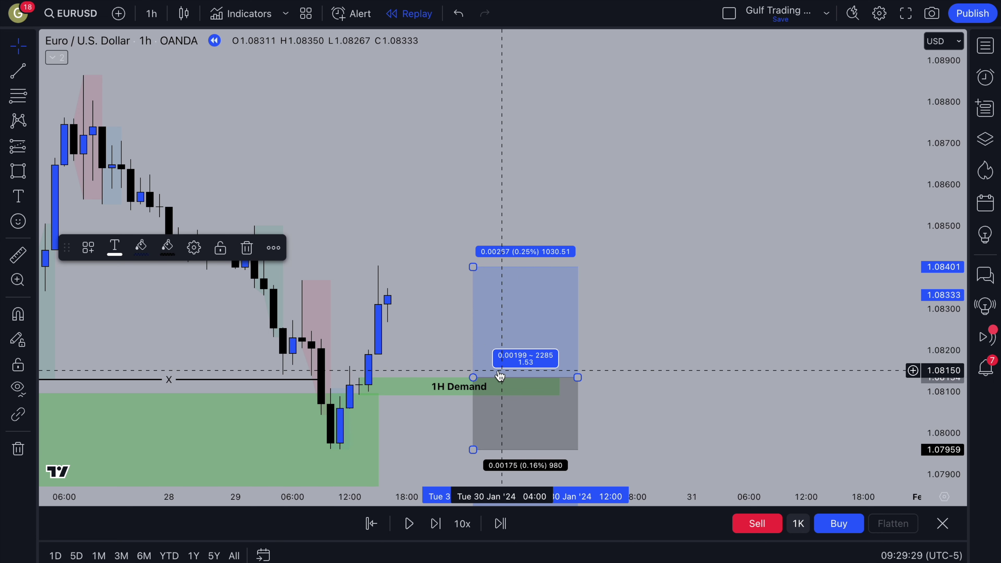
{"action": "key", "text": "ctrl+z"}
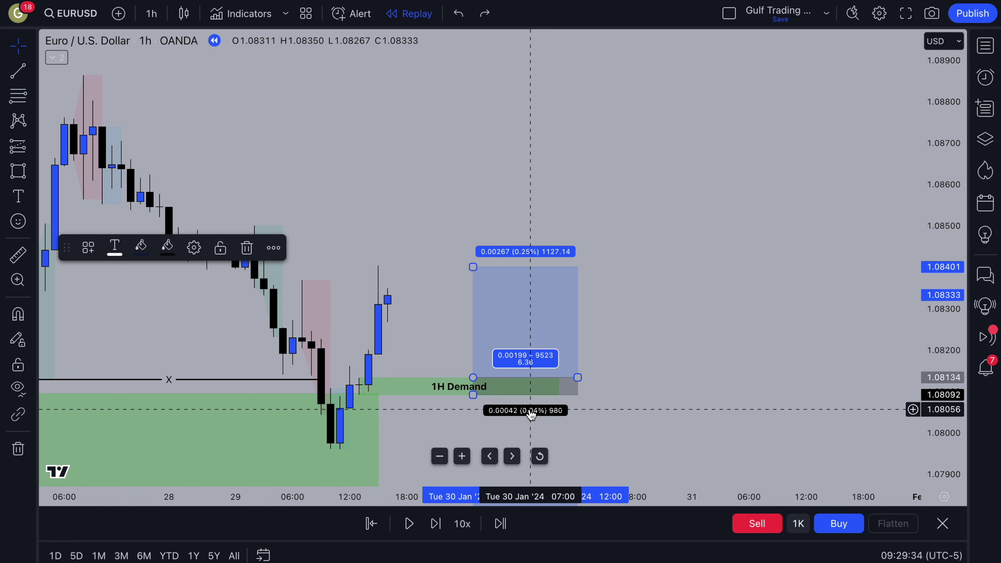
{"action": "left_click", "coordinate": [434, 351]}
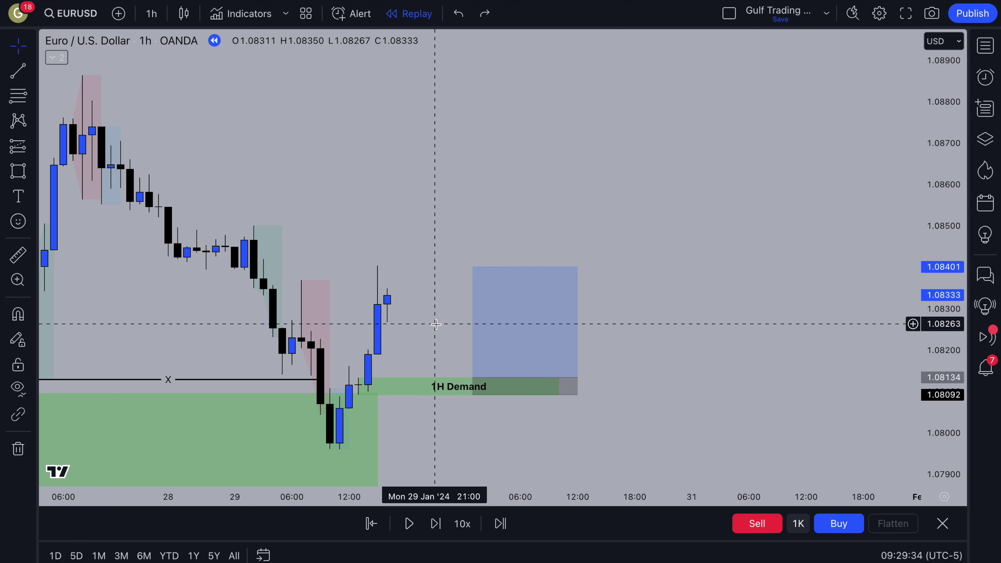
- Set the replay speed to 3x and play the replay until price returns to the 1H Demand zone, then pause
{"action": "scroll", "coordinate": [435, 324], "scroll_direction": "right", "scroll_amount": 2}
{"action": "left_click", "coordinate": [462, 524]}
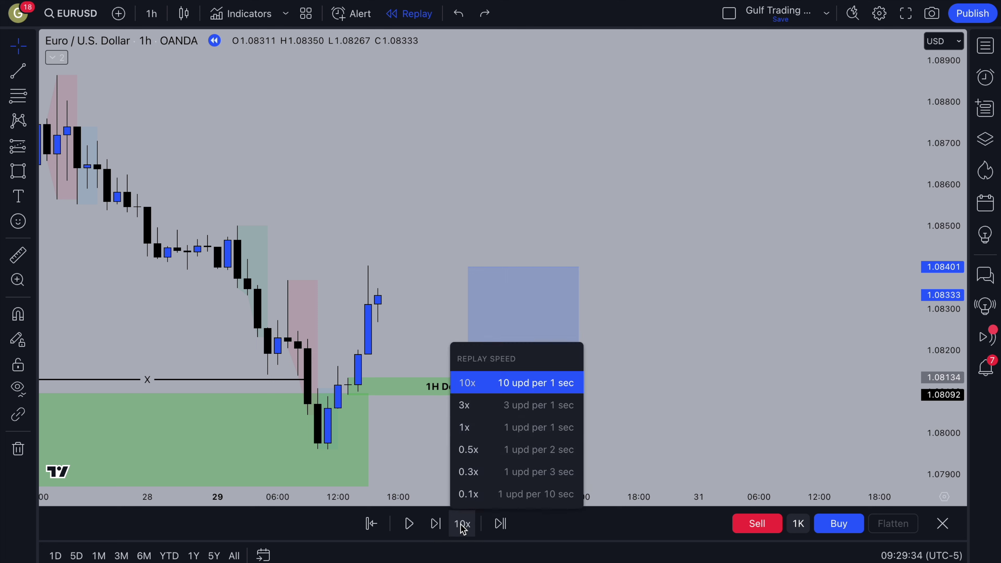
{"action": "left_click", "coordinate": [489, 407]}
{"action": "left_click", "coordinate": [409, 525]}
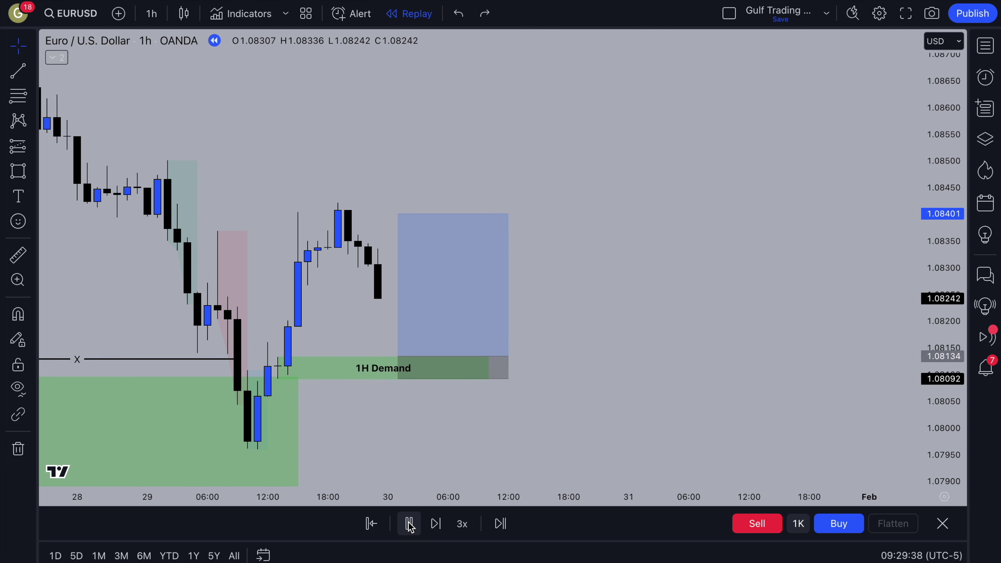
{"action": "left_click", "coordinate": [410, 525]}
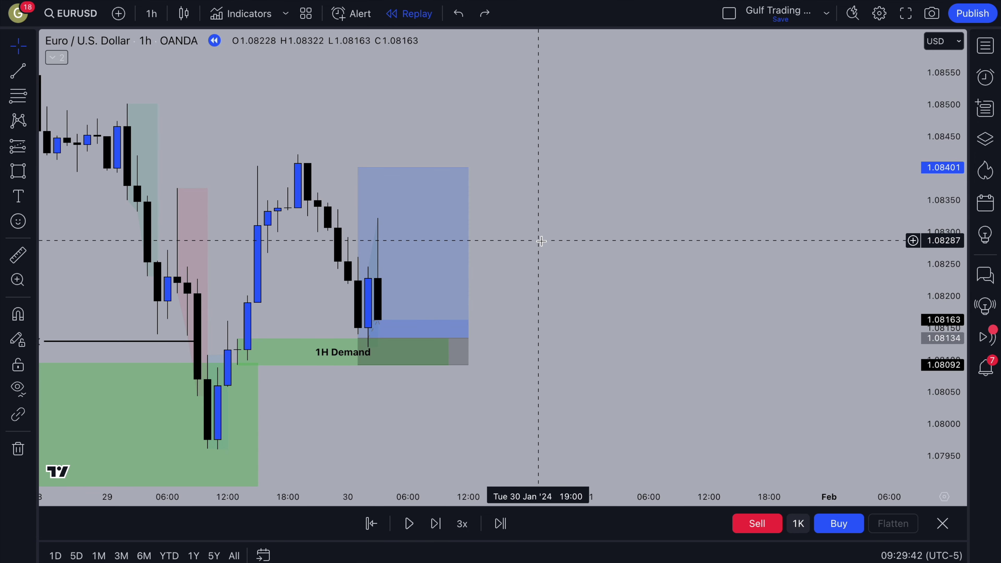
- Raise the long position's target to 1.08422, at the 29 Jan '24 19:00 swing high
{"action": "scroll", "coordinate": [544, 240], "scroll_direction": "up", "scroll_amount": 3}
{"action": "left_click_drag", "start_coordinate": [408, 141], "coordinate": [408, 129]}
{"action": "left_click", "coordinate": [241, 342]}
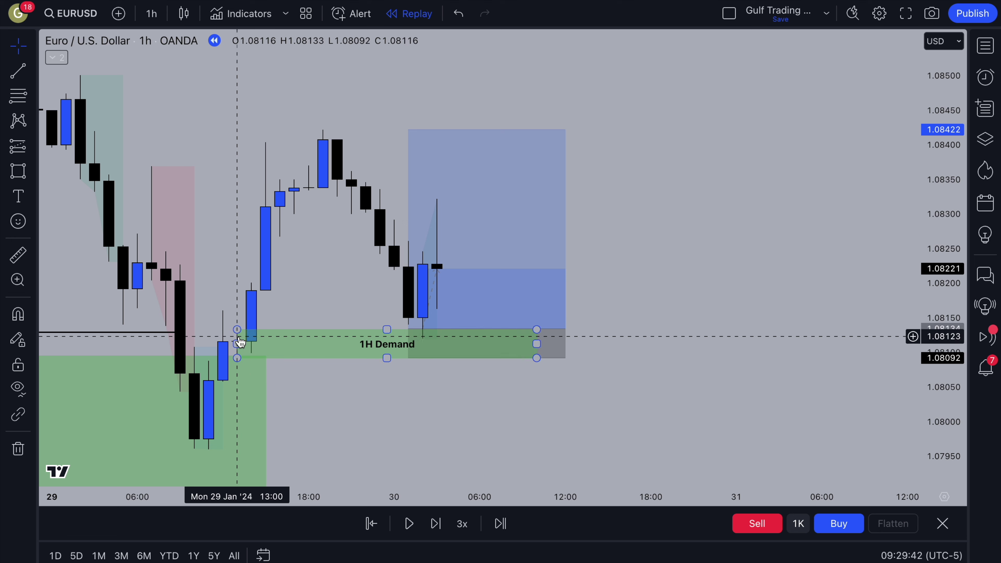
{"action": "left_click", "coordinate": [239, 328]}
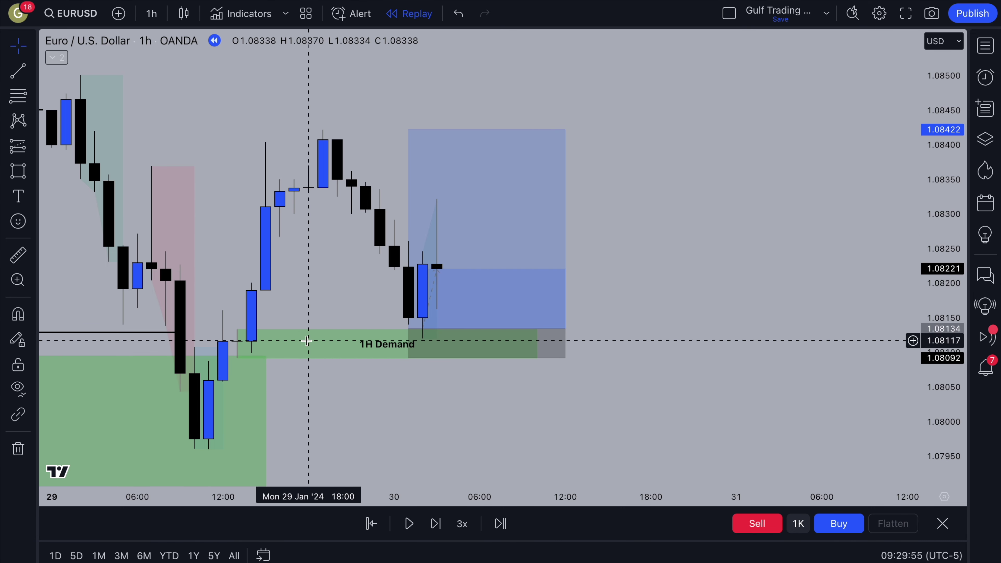
- Resume the replay until price trades above the long position's target on 30 Jan '24
{"action": "left_click", "coordinate": [409, 525]}
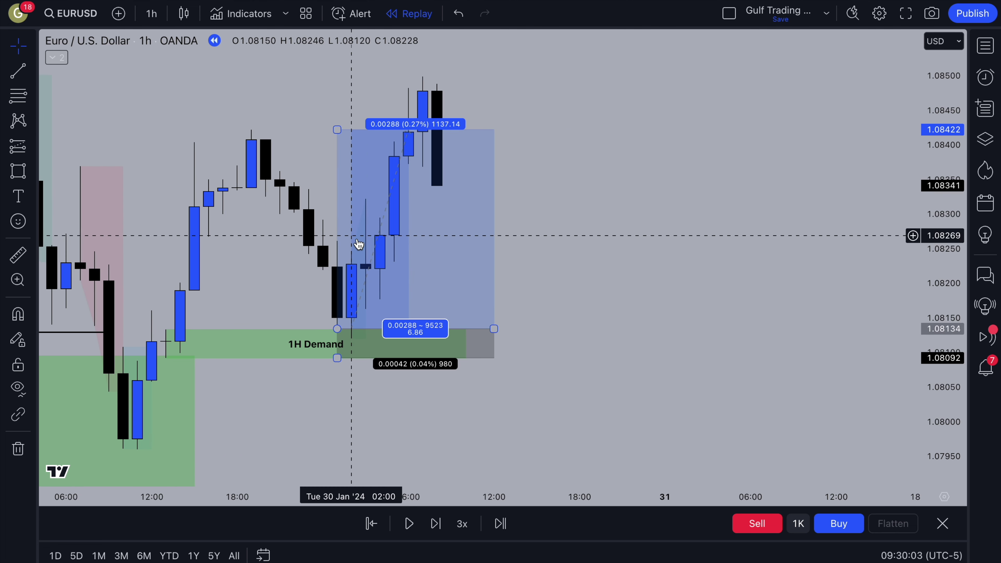
{"action": "scroll", "coordinate": [447, 239], "scroll_direction": "down", "scroll_amount": 3}
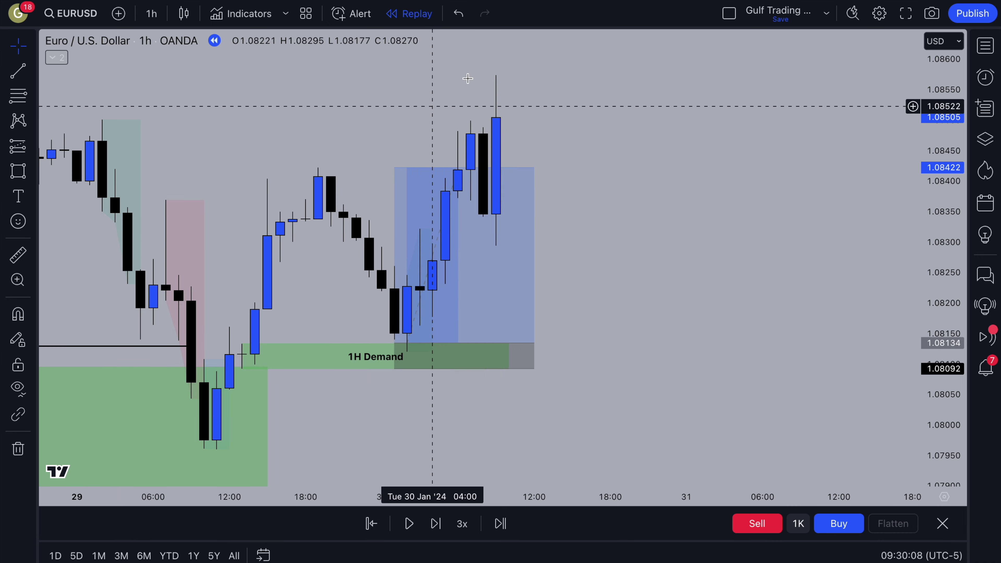
{"action": "scroll", "coordinate": [390, 292], "scroll_direction": "down", "scroll_amount": 2}
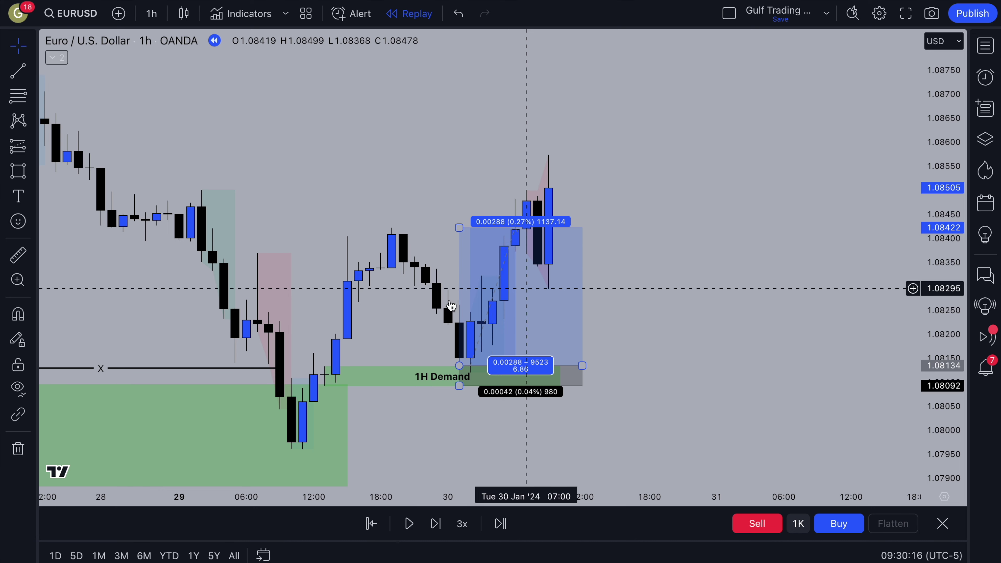
- Draw a Fibonacci retracement from the 1.07960 low to the 1.08422 high on 29 Jan '24 and apply the 50% template
{"action": "scroll", "coordinate": [451, 306], "scroll_direction": "left", "scroll_amount": 5}
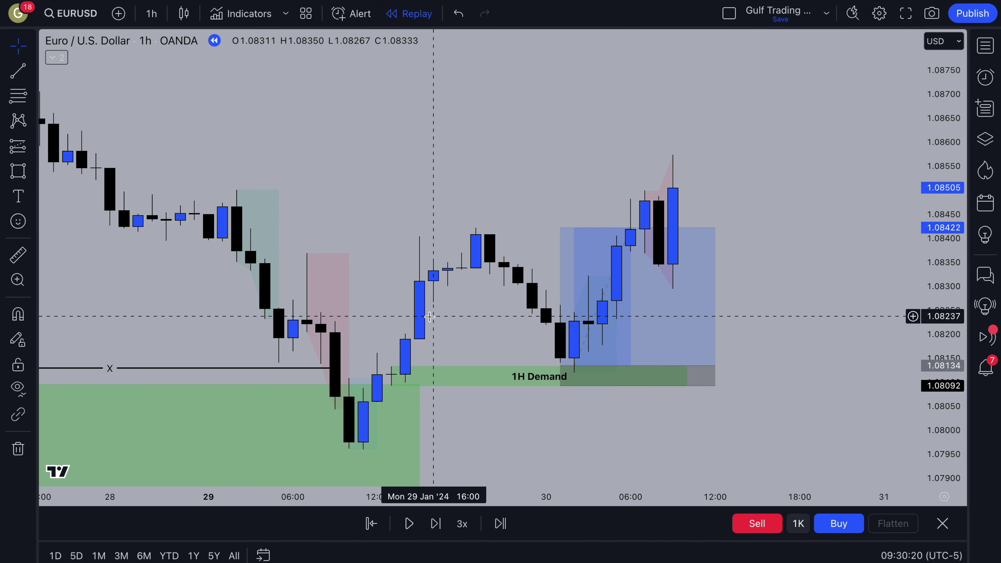
{"action": "scroll", "coordinate": [430, 316], "scroll_direction": "up", "scroll_amount": 3}
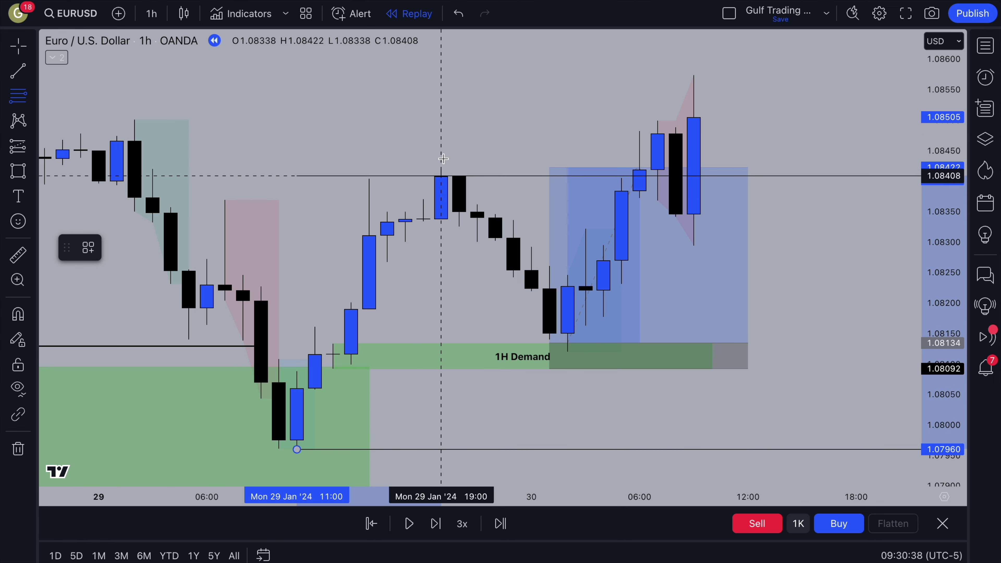
{"action": "left_click", "coordinate": [441, 167]}
{"action": "left_click", "coordinate": [88, 247]}
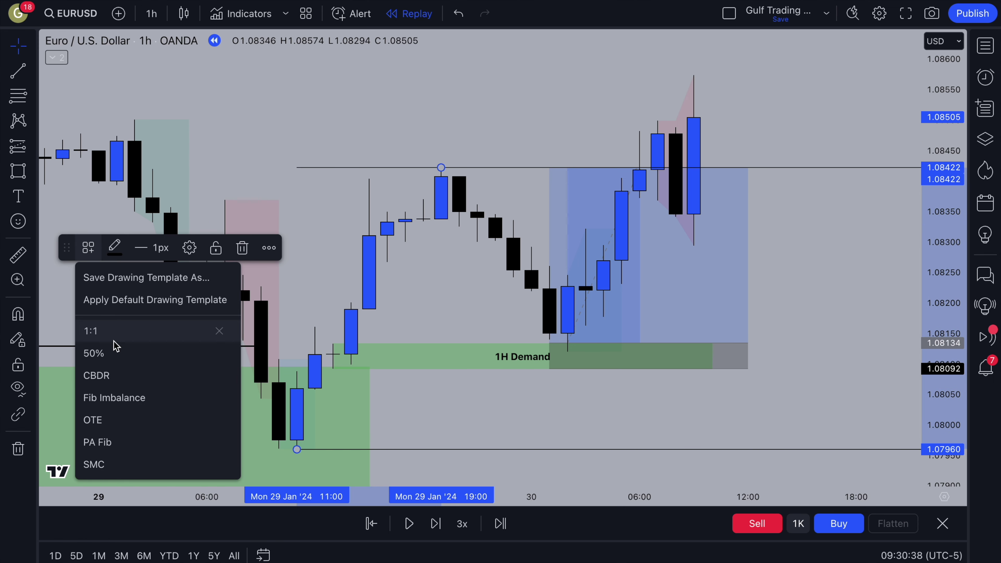
{"action": "left_click", "coordinate": [115, 352]}
{"action": "left_click", "coordinate": [474, 425]}
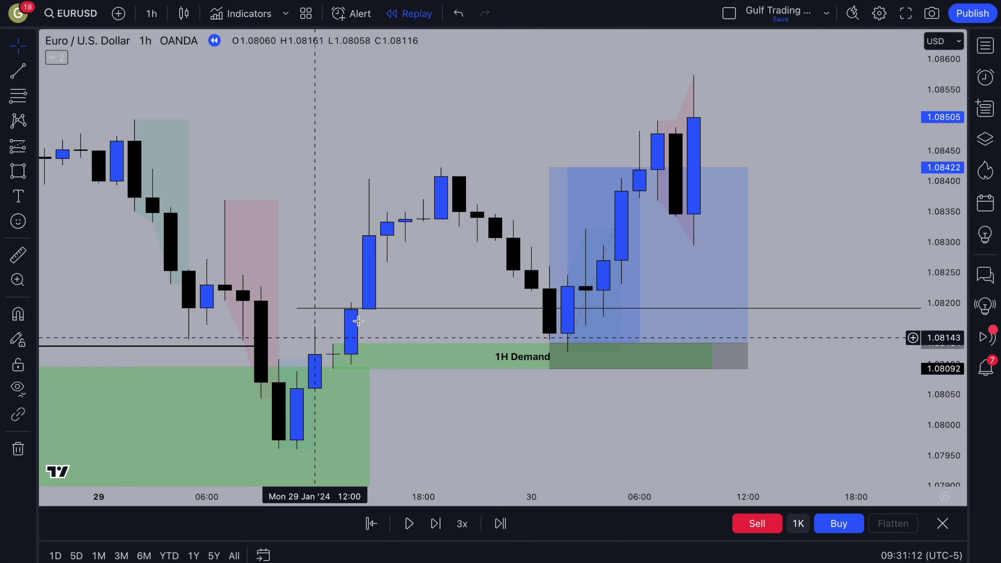
- Examine the hourly structure from the 26 Jan '24 low through the liquidity sweep to the 1H Demand entry and the 50% level
{"action": "left_click_drag", "start_coordinate": [313, 293], "coordinate": [321, 297]}
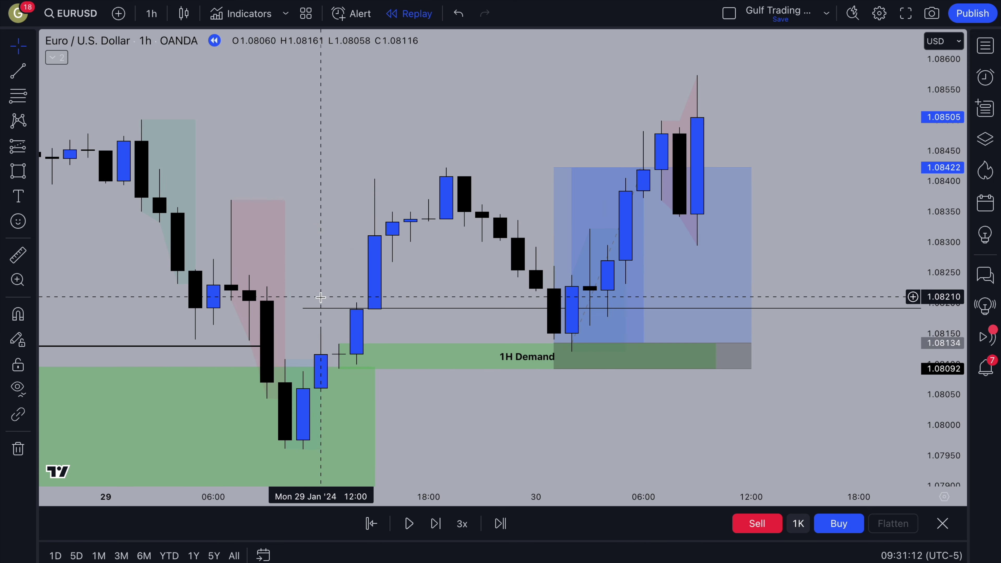
{"action": "scroll", "coordinate": [320, 297], "scroll_direction": "down", "scroll_amount": 3}
{"action": "scroll", "coordinate": [339, 310], "scroll_direction": "down", "scroll_amount": 2}
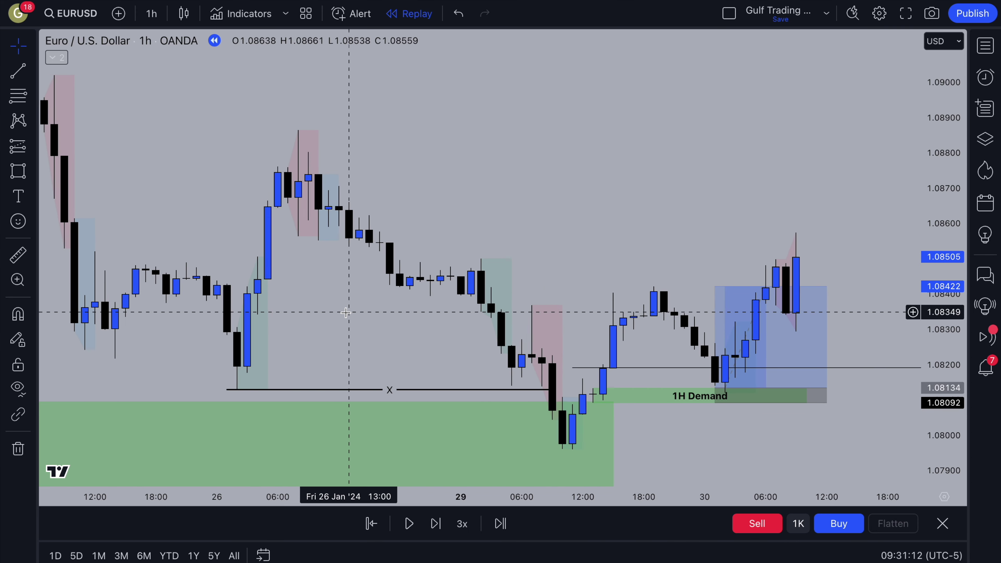
{"action": "scroll", "coordinate": [346, 312], "scroll_direction": "down", "scroll_amount": 1}
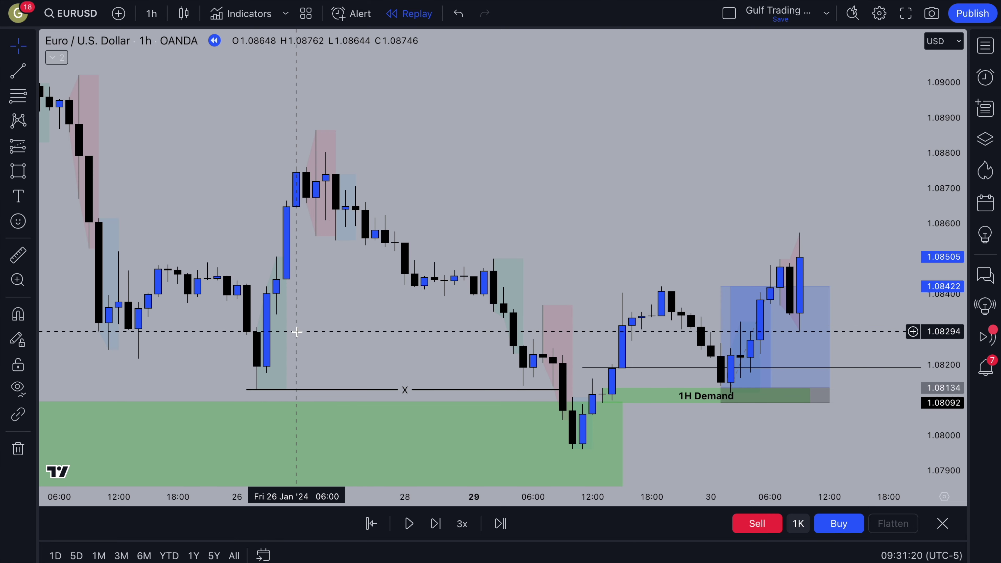
{"action": "scroll", "coordinate": [297, 332], "scroll_direction": "right", "scroll_amount": 5}
{"action": "scroll", "coordinate": [296, 332], "scroll_direction": "up", "scroll_amount": 3}
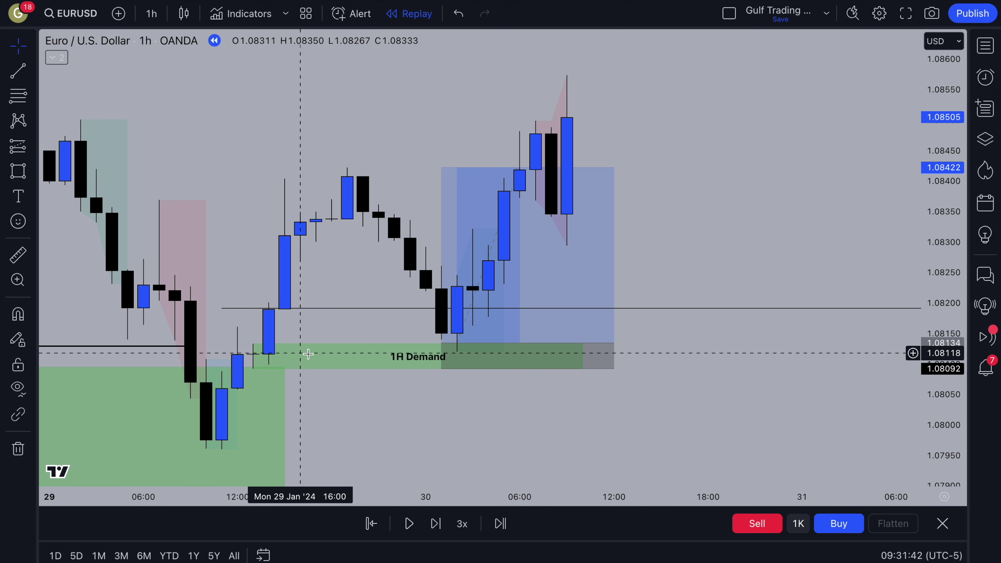
{"action": "scroll", "coordinate": [308, 354], "scroll_direction": "left", "scroll_amount": 10}
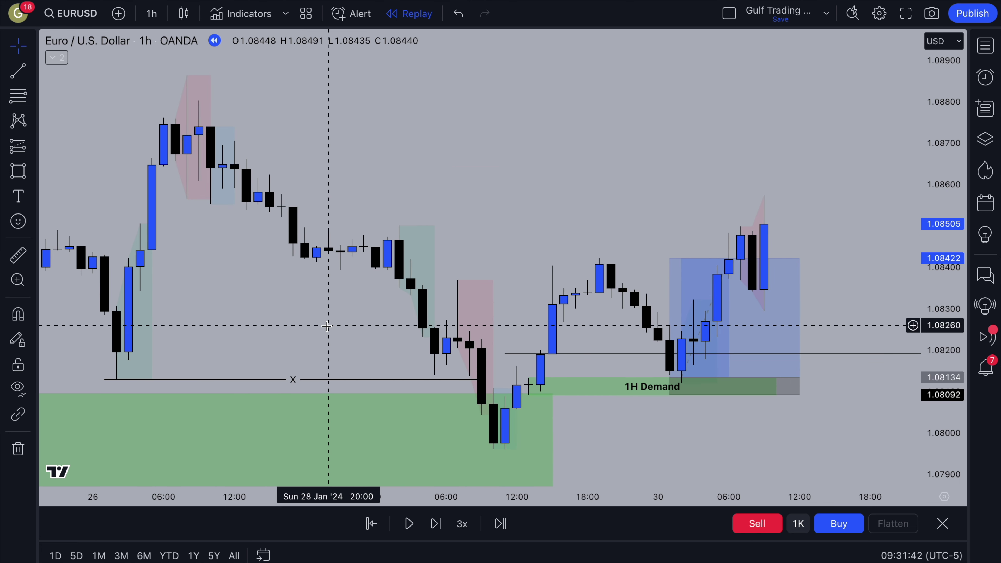
{"action": "scroll", "coordinate": [327, 326], "scroll_direction": "left", "scroll_amount": 10}
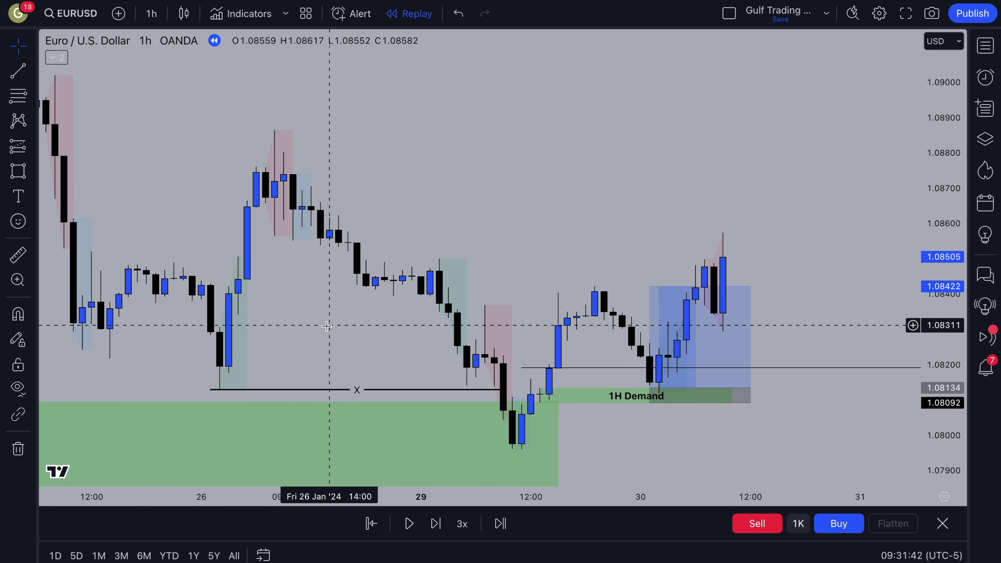
{"action": "scroll", "coordinate": [327, 326], "scroll_direction": "left", "scroll_amount": 5}
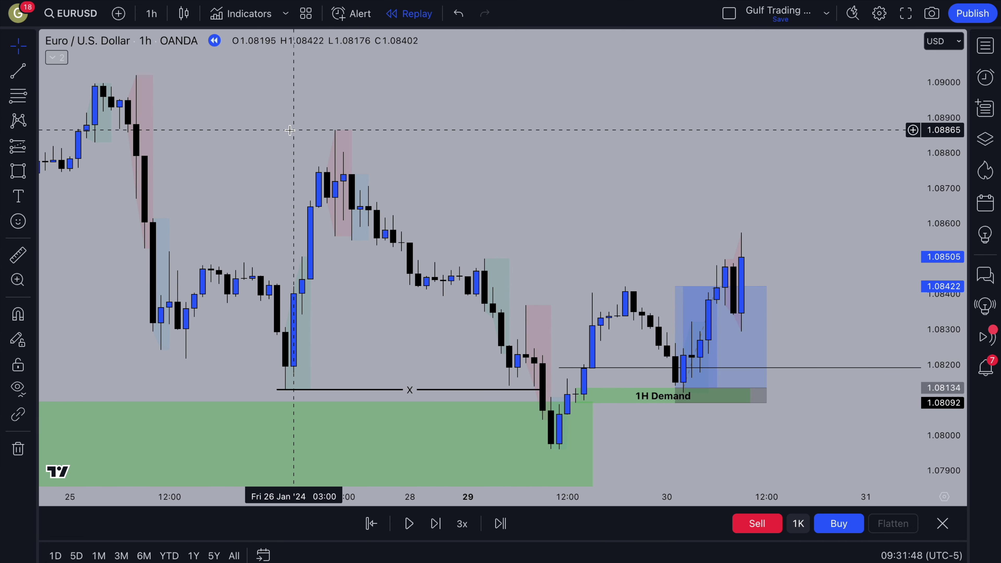
- Review the 1-hour price structure from the 25 Jan decline to the completed long trade on 30 Jan '24
{"action": "scroll", "coordinate": [314, 168], "scroll_direction": "left", "scroll_amount": 5}
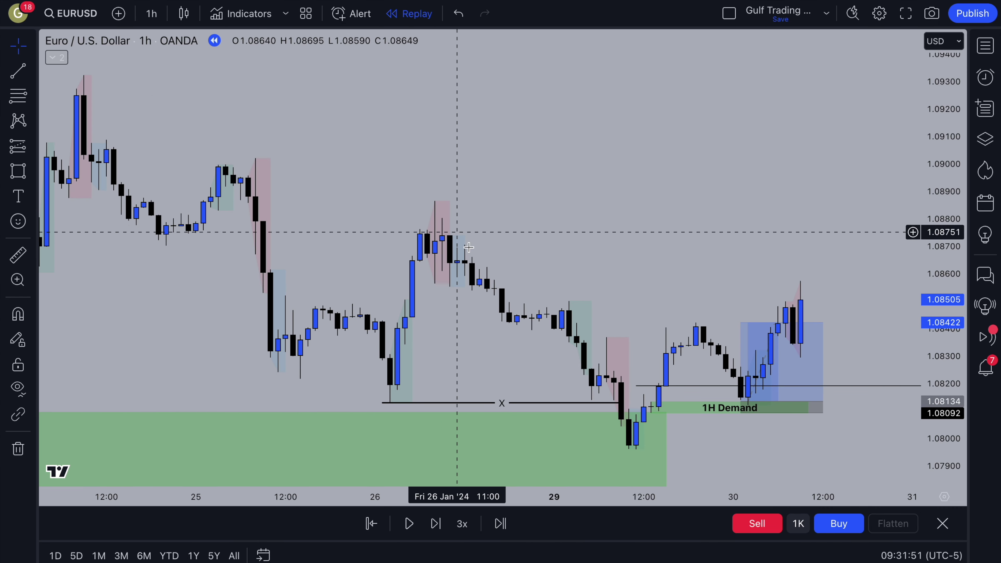
{"action": "scroll", "coordinate": [384, 334], "scroll_direction": "left", "scroll_amount": 2}
{"action": "scroll", "coordinate": [384, 336], "scroll_direction": "up", "scroll_amount": 2}
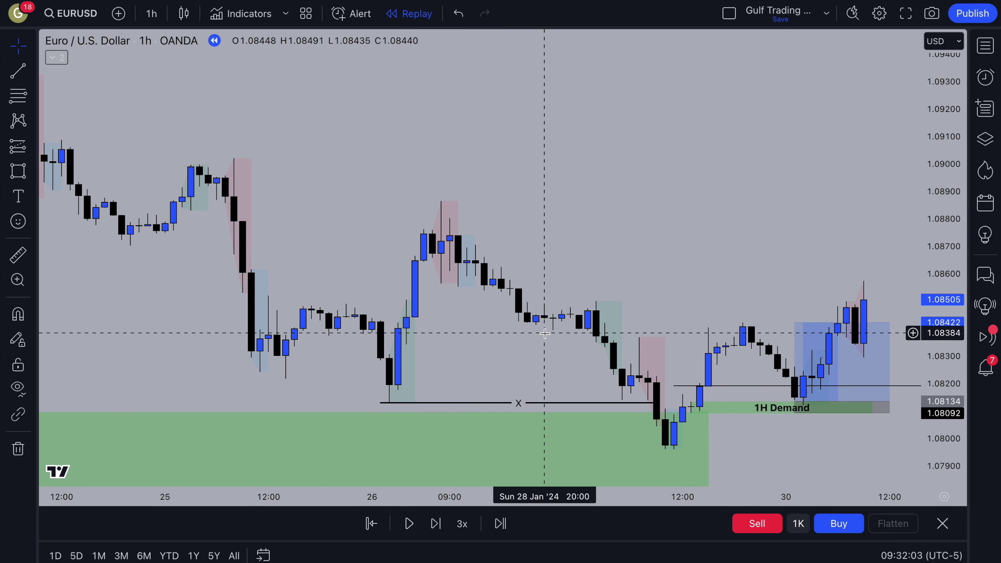
{"action": "scroll", "coordinate": [544, 333], "scroll_direction": "down", "scroll_amount": 2}
{"action": "scroll", "coordinate": [544, 333], "scroll_direction": "up", "scroll_amount": 5}
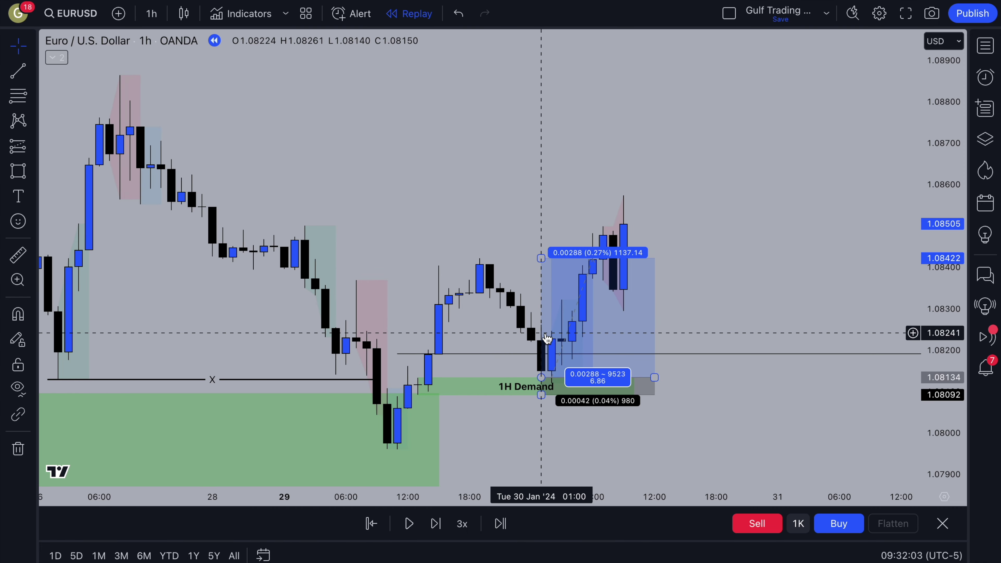
{"action": "scroll", "coordinate": [498, 317], "scroll_direction": "down", "scroll_amount": 1}
{"action": "scroll", "coordinate": [500, 319], "scroll_direction": "up", "scroll_amount": 2}
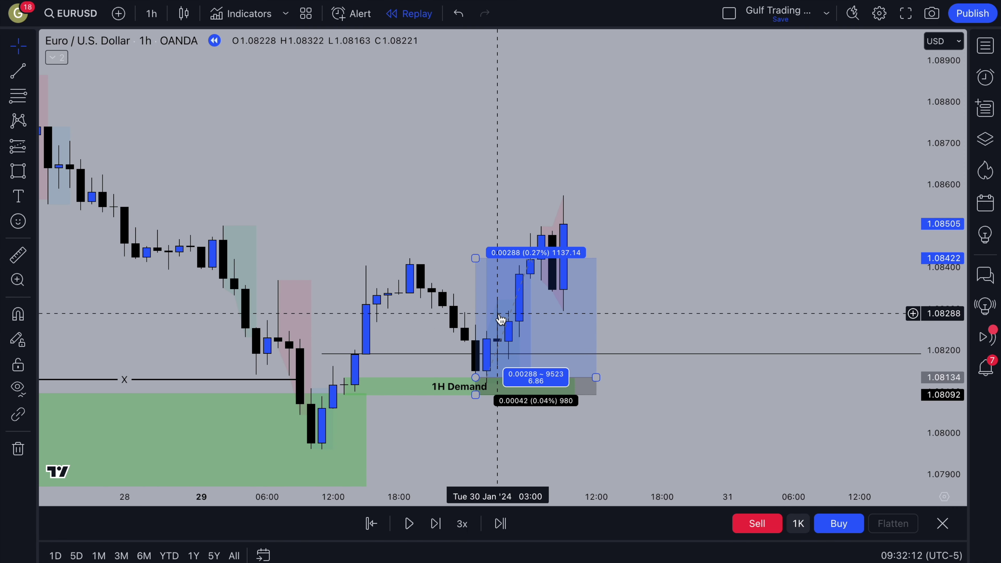
{"action": "scroll", "coordinate": [500, 320], "scroll_direction": "down", "scroll_amount": 1}
- Delete the long position and the 50% Fibonacci retracement, keeping the 1H Demand zone
{"action": "left_click", "coordinate": [546, 309]}
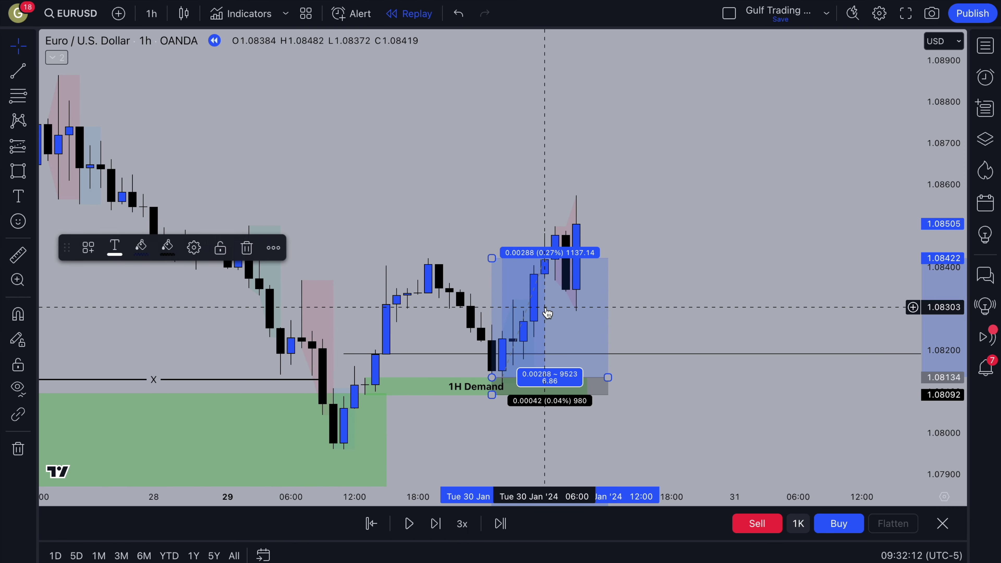
{"action": "key", "text": "Delete"}
{"action": "left_click", "coordinate": [439, 360]}
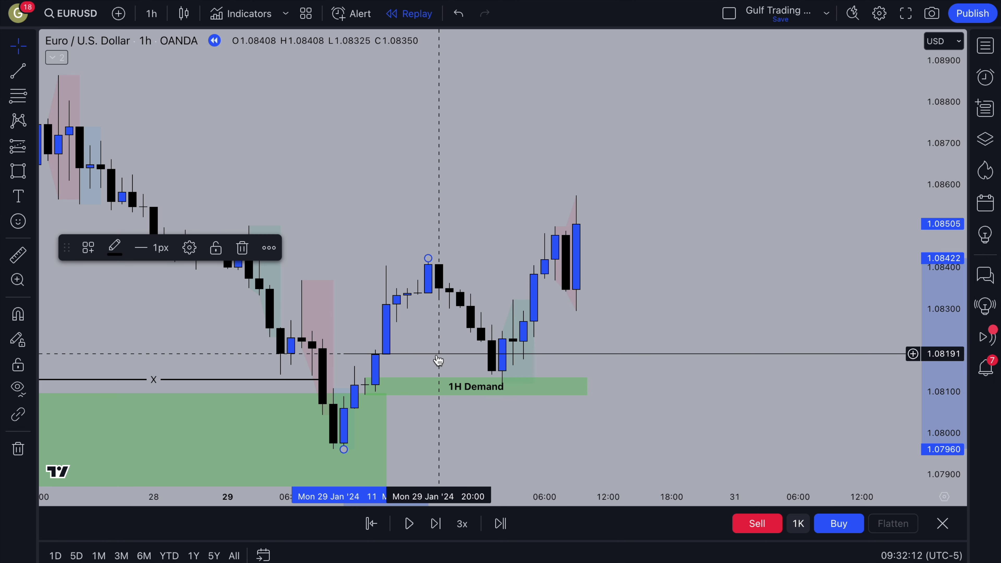
{"action": "left_click", "coordinate": [435, 357]}
{"action": "scroll", "coordinate": [436, 358], "scroll_direction": "down", "scroll_amount": 2}
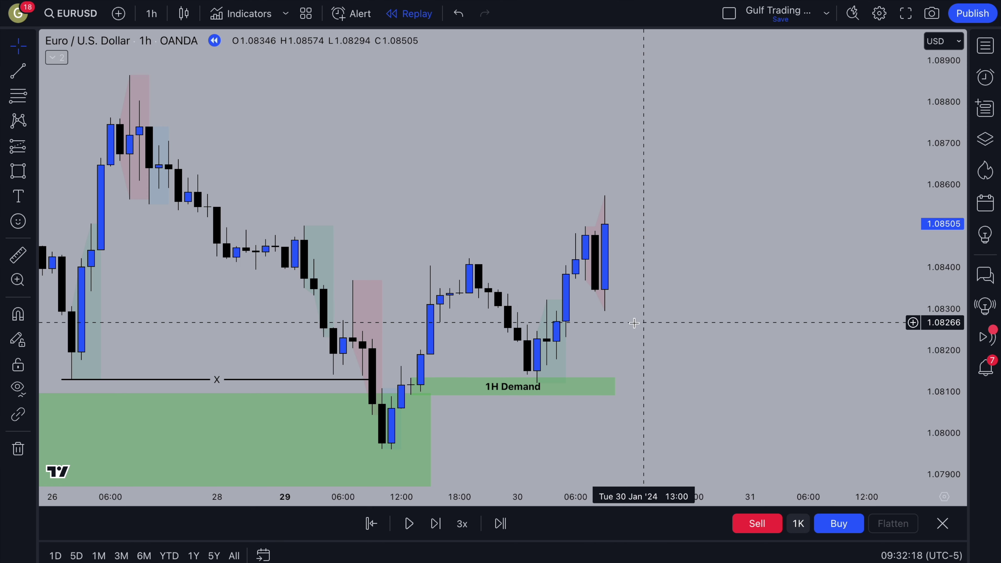
- Cut the replay back to early 30 Jan '24, just before price reaches the 1H Demand zone
{"action": "scroll", "coordinate": [599, 304], "scroll_direction": "up", "scroll_amount": 2}
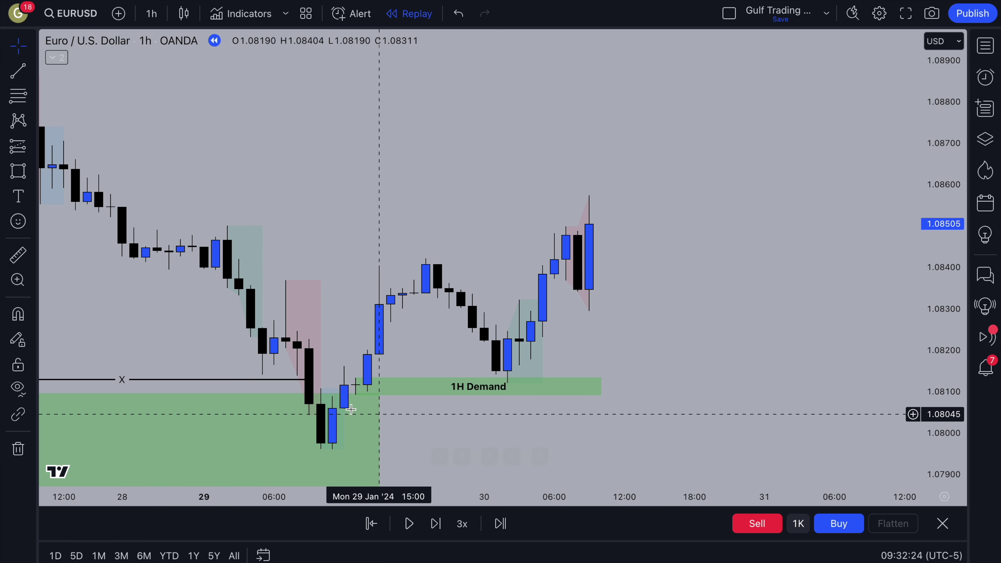
{"action": "scroll", "coordinate": [353, 385], "scroll_direction": "up", "scroll_amount": 2}
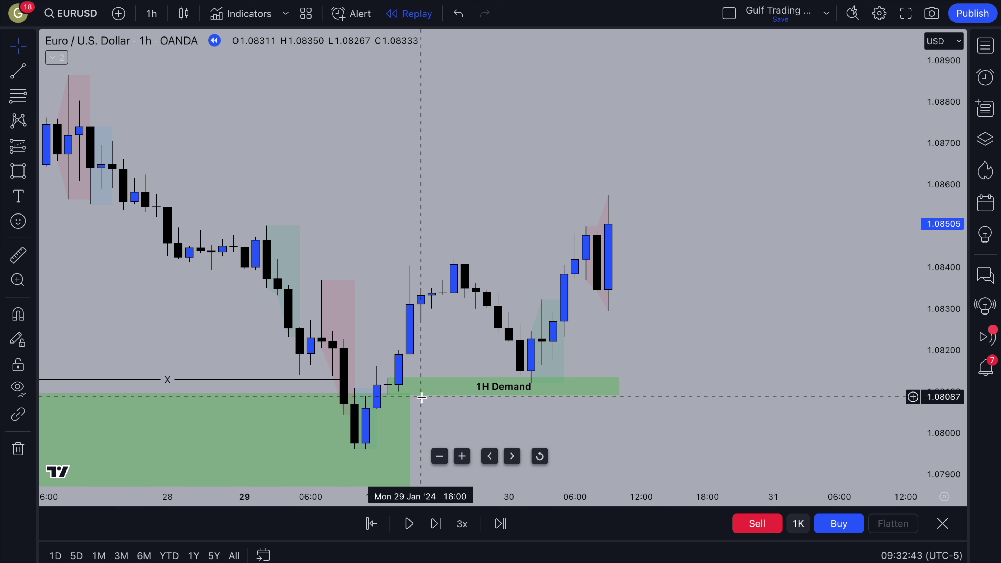
{"action": "left_click", "coordinate": [371, 523]}
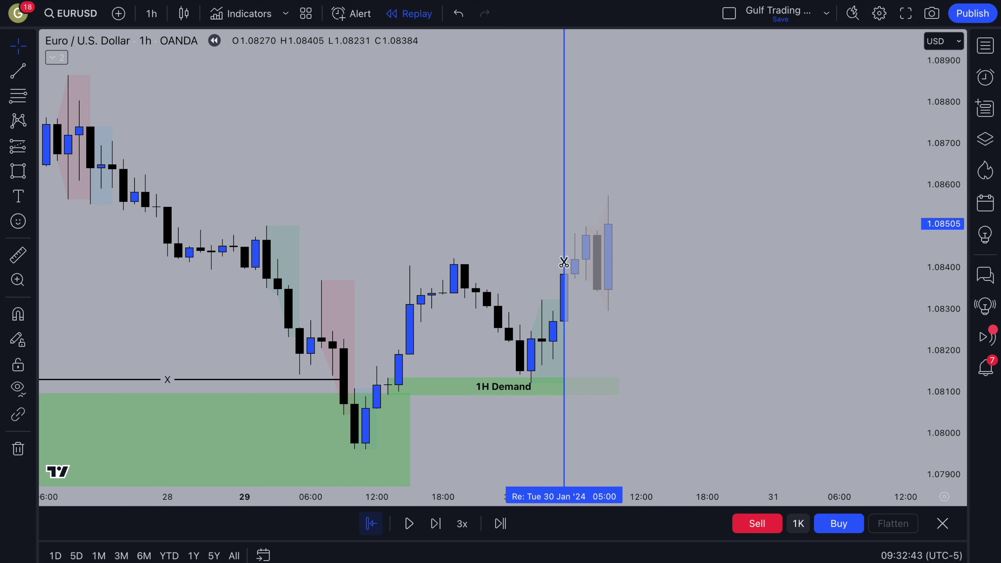
{"action": "left_click", "coordinate": [530, 262]}
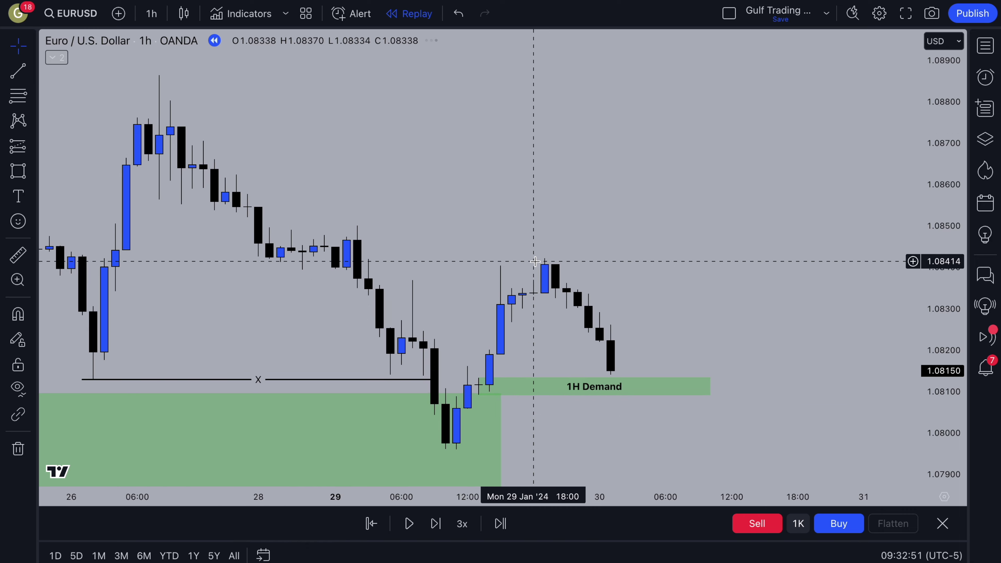
- Switch the chart to the 5-minute timeframe and show the whole approach from the 29 Jan '24 high to the 1H Demand zone
{"action": "scroll", "coordinate": [535, 261], "scroll_direction": "up", "scroll_amount": 5}
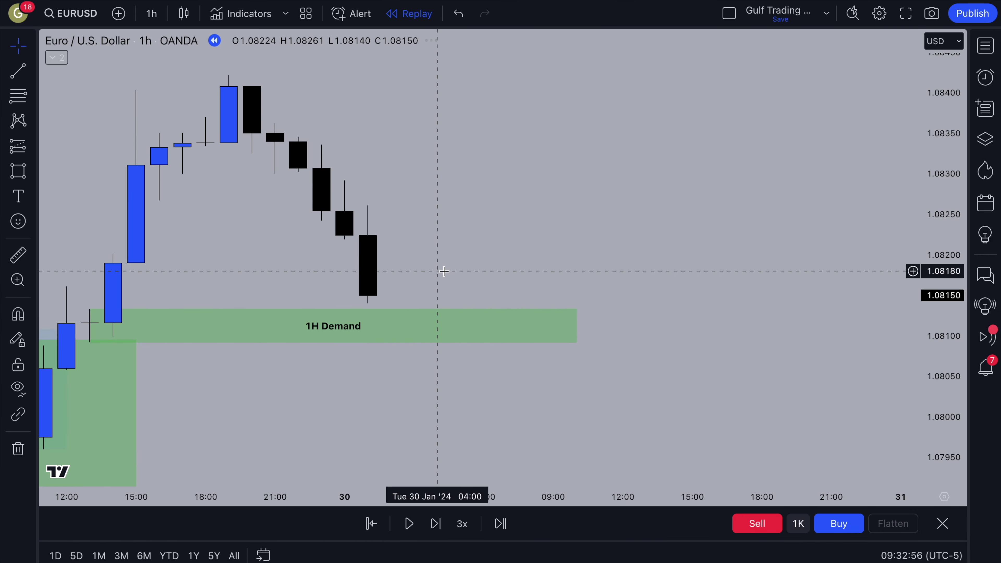
{"action": "type", "text": "5"}
{"action": "key", "text": "Return"}
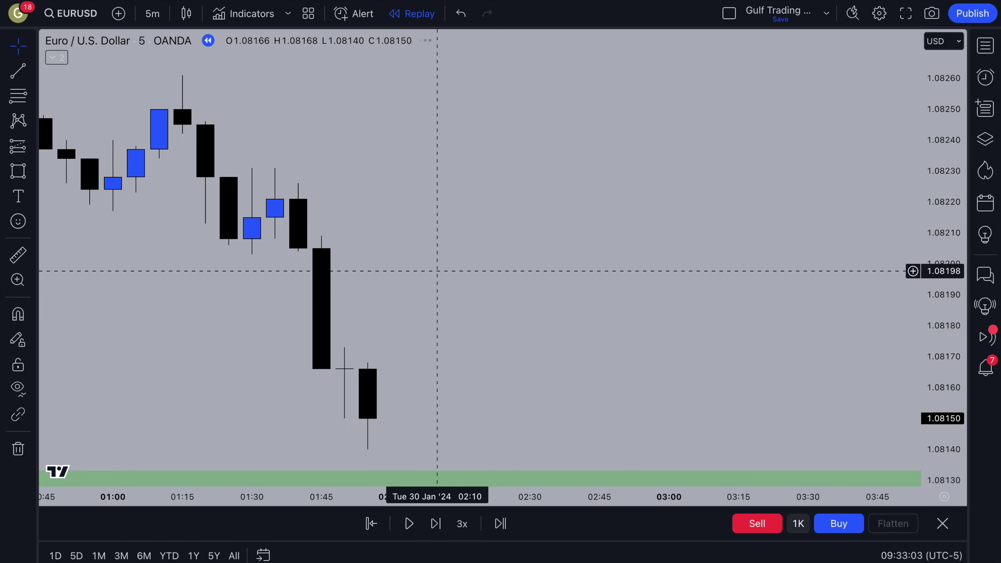
{"action": "scroll", "coordinate": [445, 270], "scroll_direction": "down", "scroll_amount": 3}
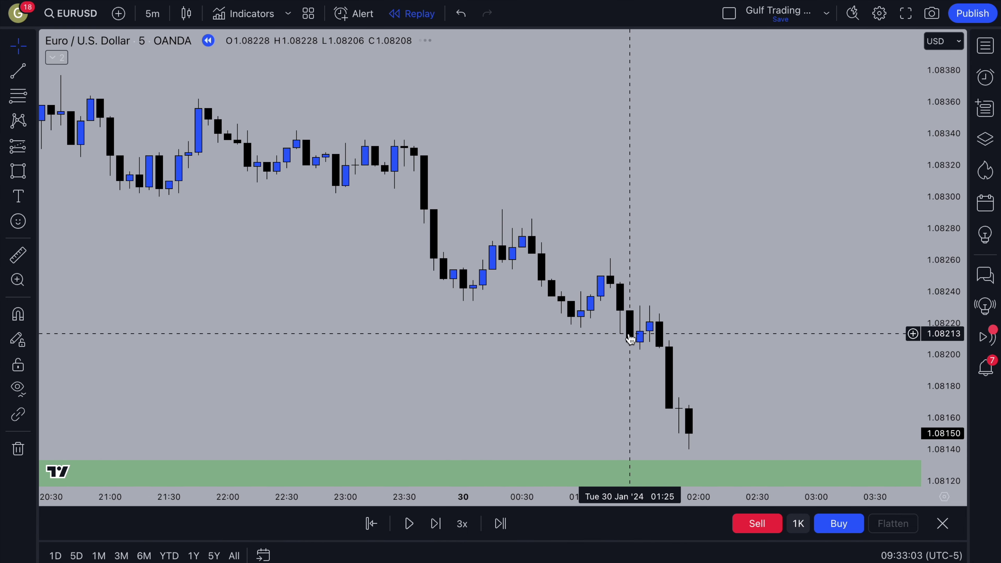
{"action": "scroll", "coordinate": [628, 334], "scroll_direction": "down", "scroll_amount": 3}
{"action": "scroll", "coordinate": [629, 334], "scroll_direction": "down", "scroll_amount": 5}
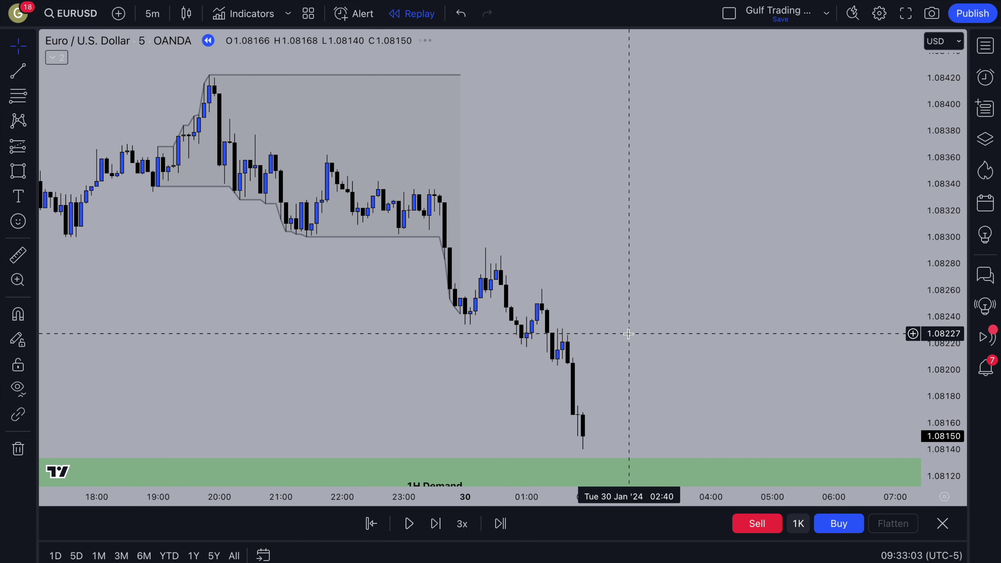
{"action": "scroll", "coordinate": [398, 210], "scroll_direction": "up", "scroll_amount": 3}
{"action": "scroll", "coordinate": [397, 209], "scroll_direction": "down", "scroll_amount": 3}
{"action": "scroll", "coordinate": [397, 209], "scroll_direction": "up", "scroll_amount": 3}
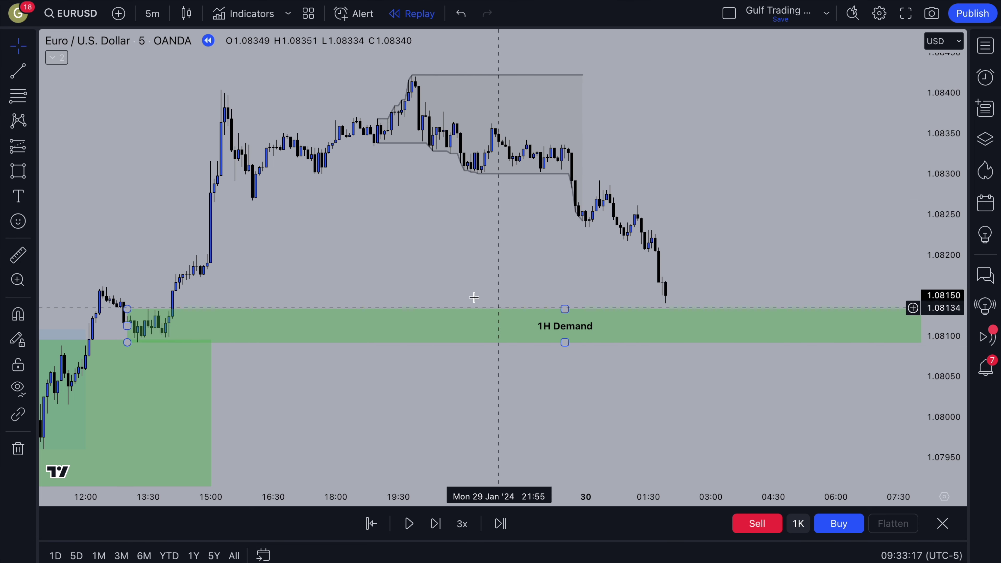
- Run the 5-minute replay until price taps into the 1H Demand zone on 30 Jan '24, pausing for inspection
{"action": "scroll", "coordinate": [459, 287], "scroll_direction": "down", "scroll_amount": 2}
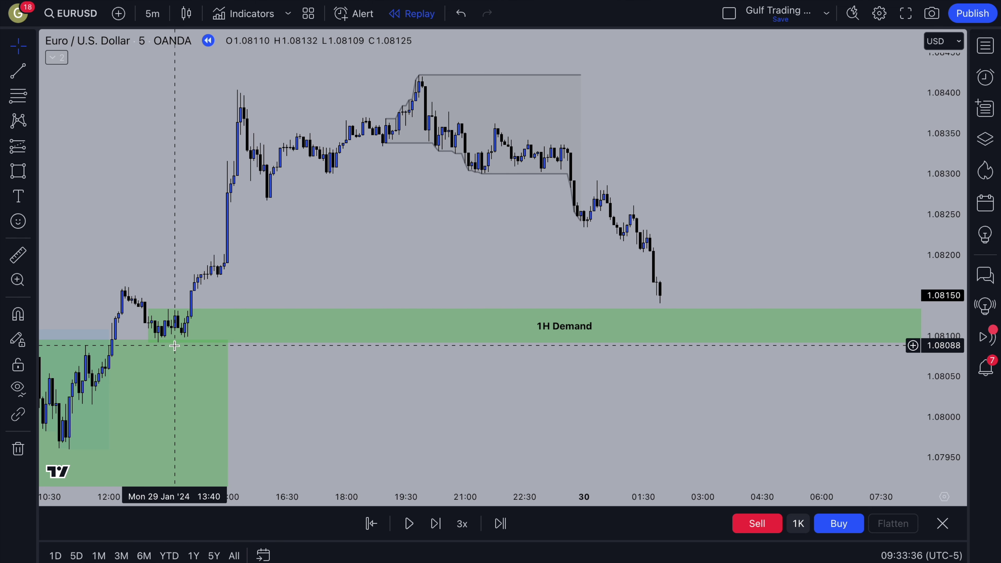
{"action": "scroll", "coordinate": [175, 342], "scroll_direction": "down", "scroll_amount": 2}
{"action": "scroll", "coordinate": [370, 408], "scroll_direction": "down", "scroll_amount": 1}
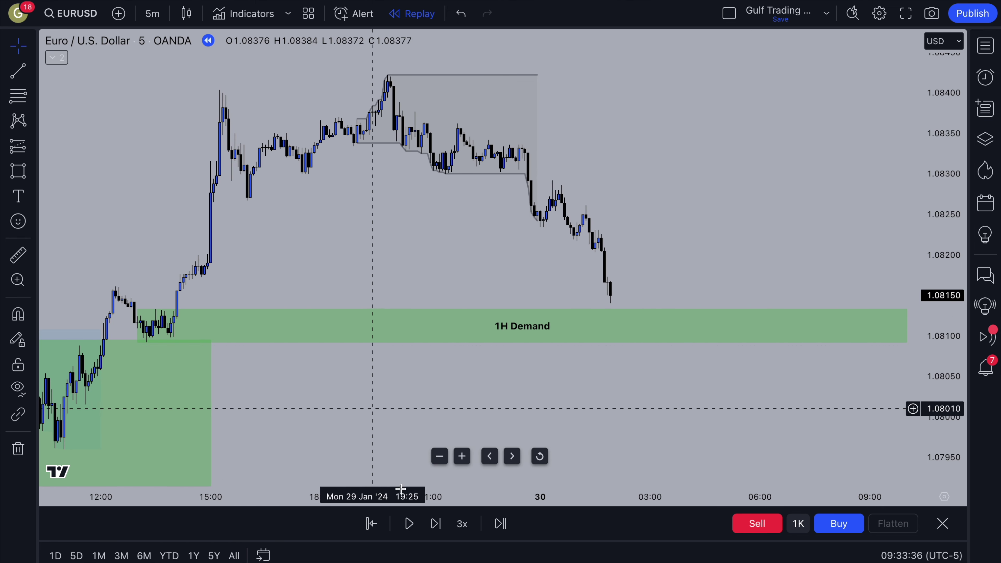
{"action": "left_click", "coordinate": [410, 525]}
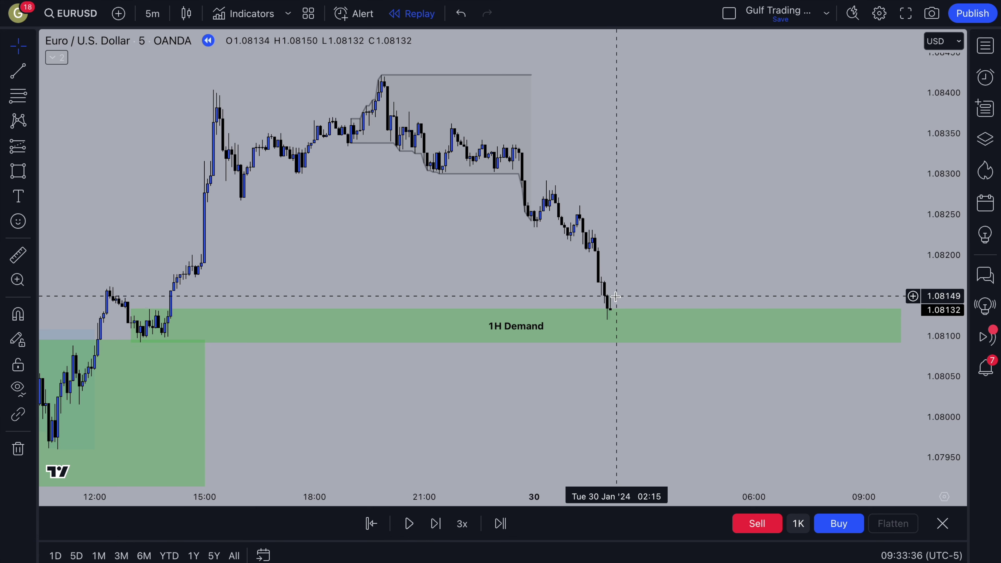
{"action": "scroll", "coordinate": [615, 296], "scroll_direction": "up", "scroll_amount": 3}
{"action": "scroll", "coordinate": [508, 362], "scroll_direction": "up", "scroll_amount": 4}
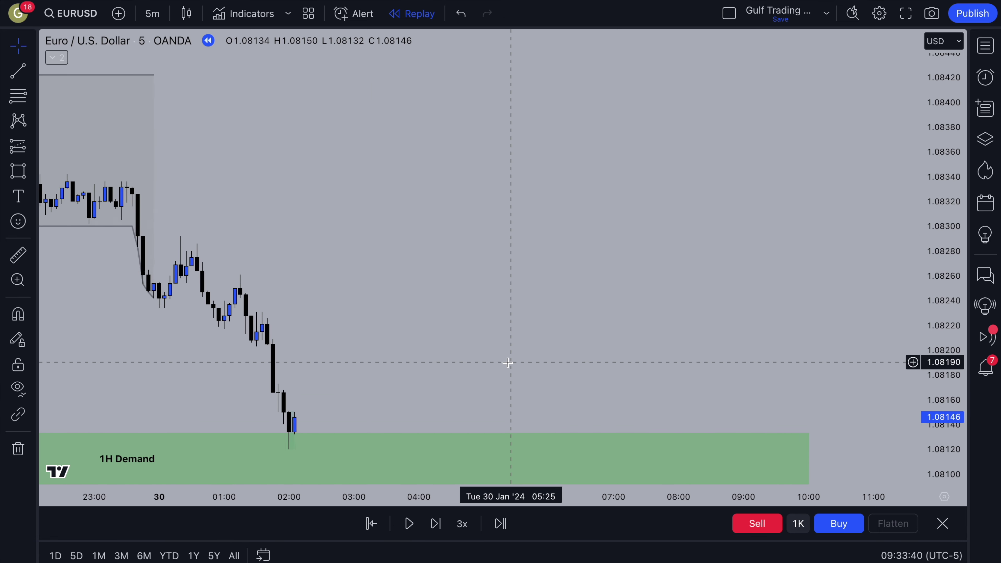
{"action": "scroll", "coordinate": [454, 349], "scroll_direction": "left", "scroll_amount": 2}
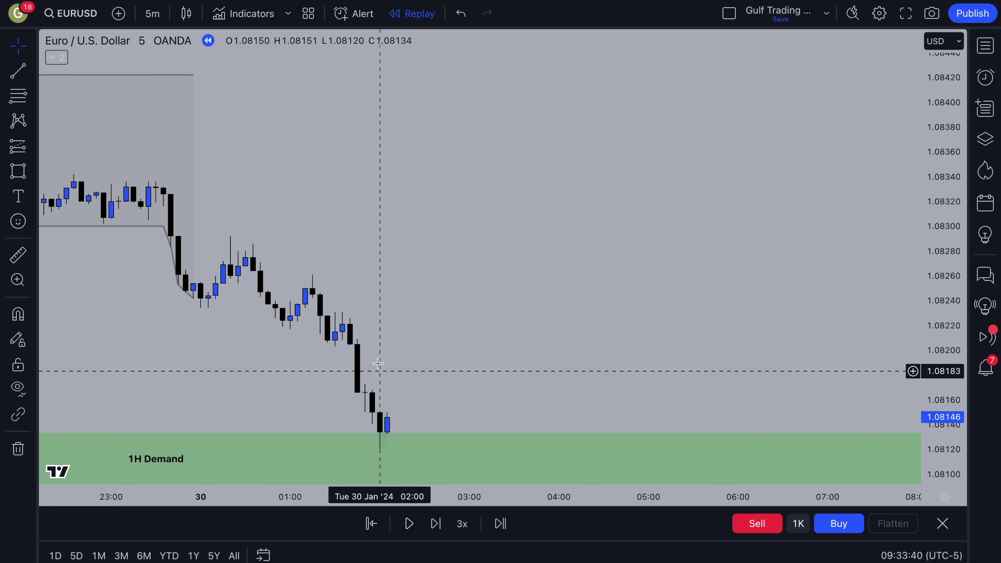
{"action": "scroll", "coordinate": [375, 357], "scroll_direction": "down", "scroll_amount": 5}
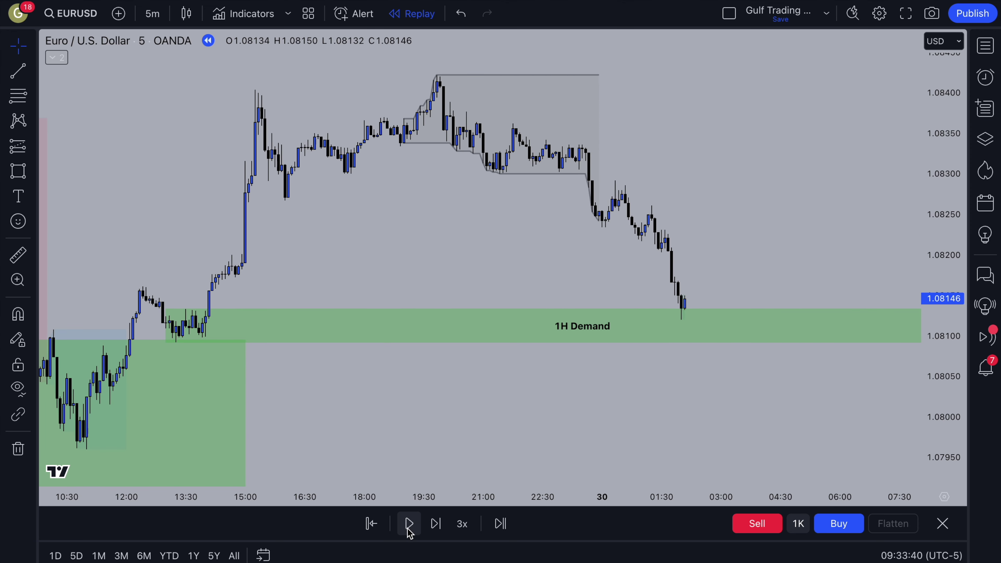
- Set the replay speed to 1x and advance the replay to the 02:20 candle on 30 Jan '24
{"action": "left_click", "coordinate": [462, 524]}
{"action": "left_click", "coordinate": [483, 427]}
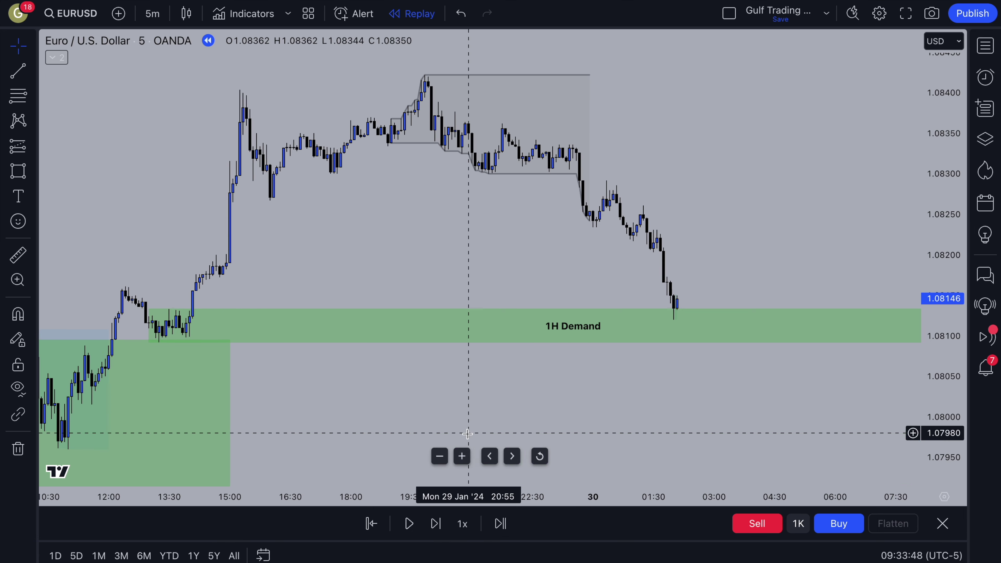
{"action": "scroll", "coordinate": [466, 436], "scroll_direction": "up", "scroll_amount": 4}
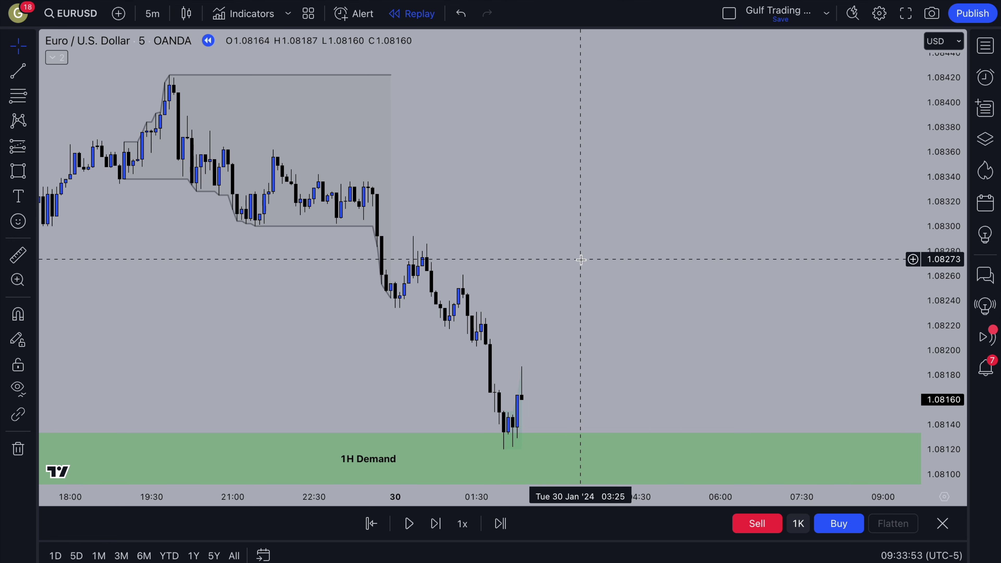
{"action": "scroll", "coordinate": [581, 259], "scroll_direction": "up", "scroll_amount": 5}
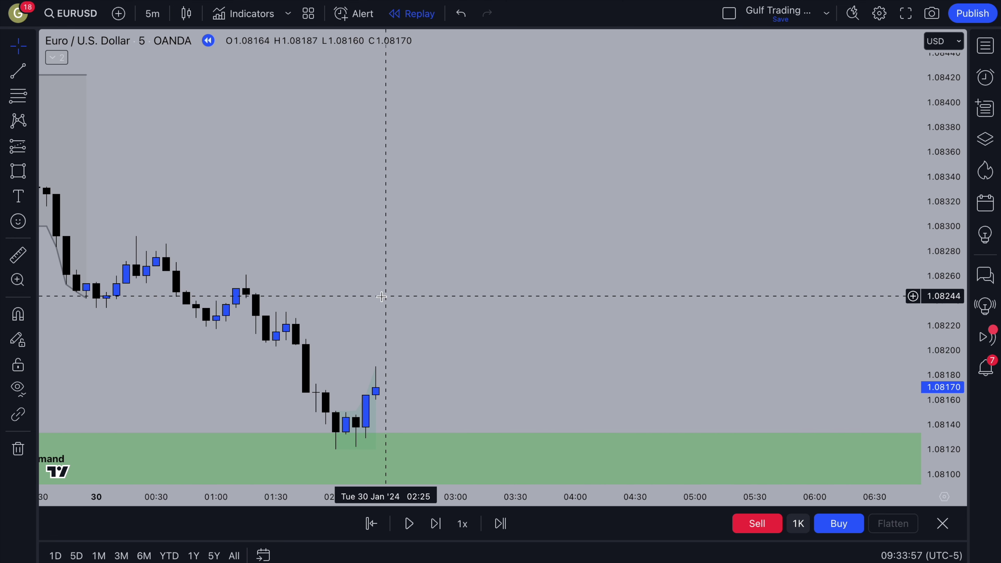
{"action": "scroll", "coordinate": [382, 297], "scroll_direction": "up", "scroll_amount": 4}
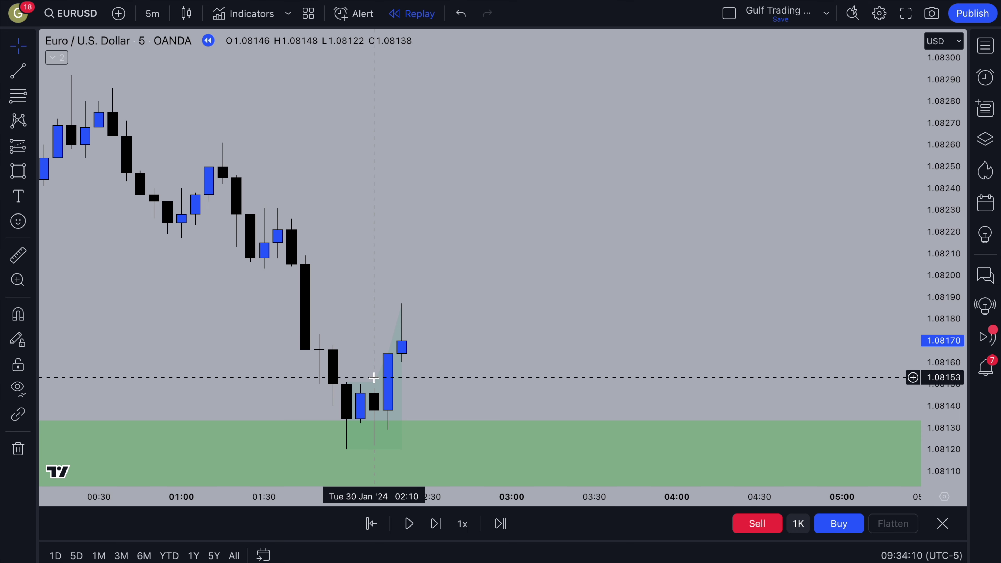
- Mark the gap above the 1H Demand zone with short horizontal lines at the 02:10 candle's high, 1.08148, and the 02:20 candle's low, 1.08160
{"action": "left_click", "coordinate": [18, 314]}
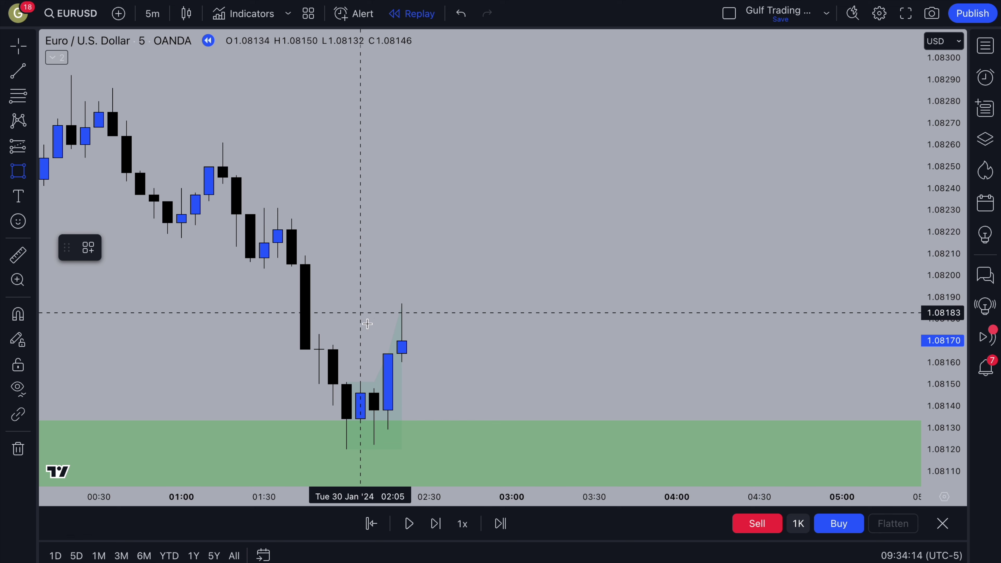
{"action": "left_click", "coordinate": [18, 71]}
{"action": "left_click_drag", "start_coordinate": [377, 361], "coordinate": [471, 388]}
{"action": "left_click", "coordinate": [213, 223]}
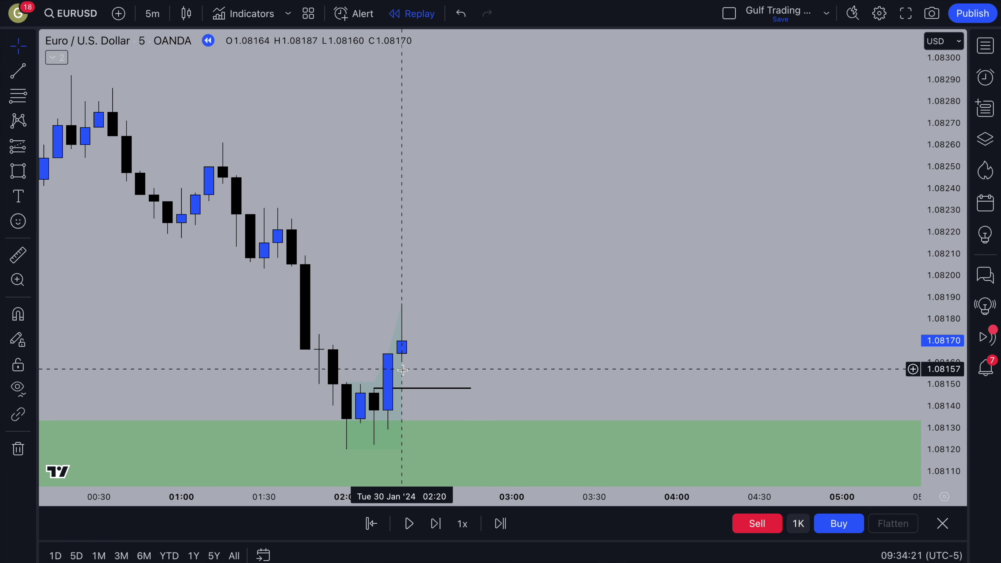
{"action": "key", "text": "alt+t"}
{"action": "left_click_drag", "start_coordinate": [402, 361], "coordinate": [470, 362]}
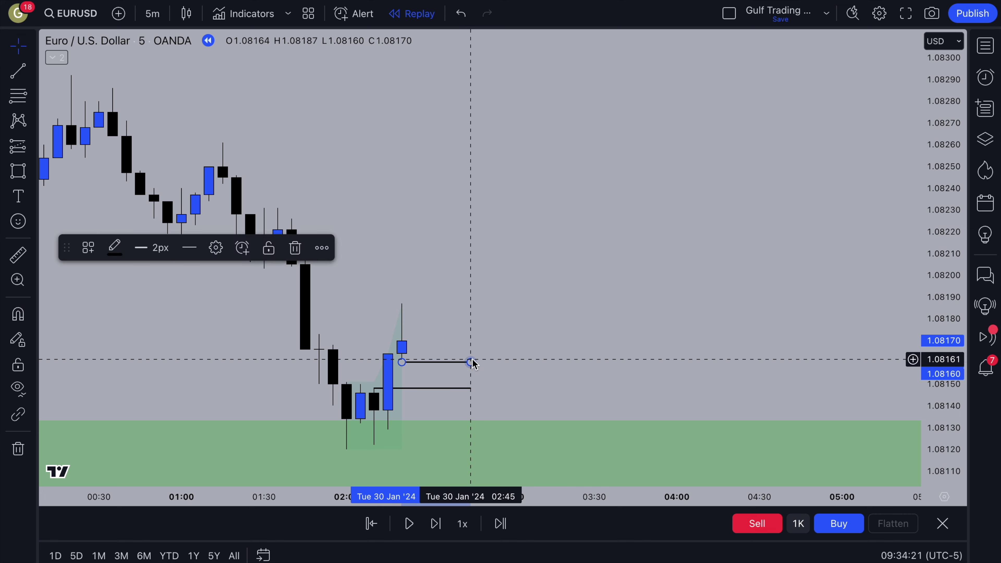
{"action": "left_click", "coordinate": [377, 373]}
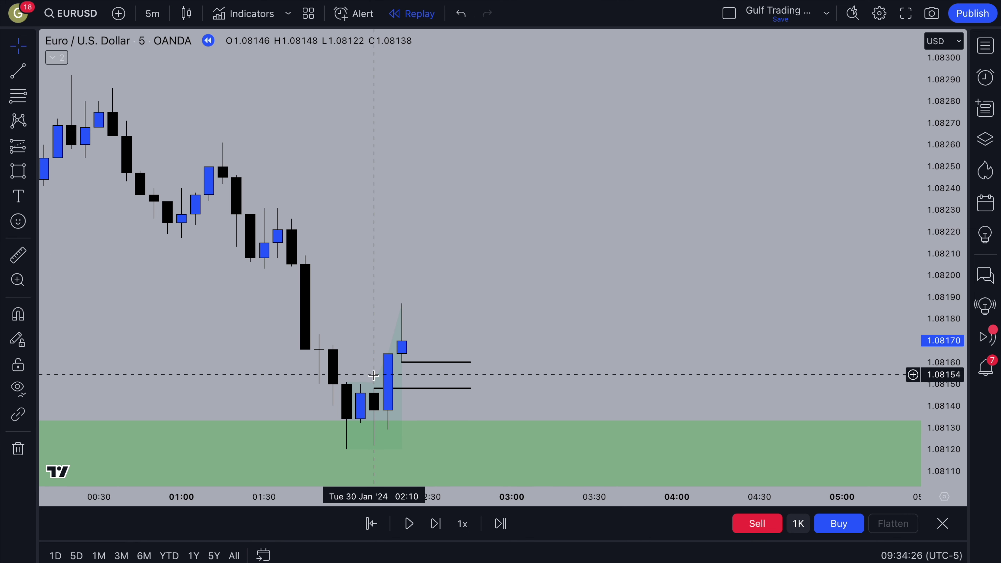
- Draw a green 5-minute demand rectangle over the 02:10 candle's range, from 1.08148 down to 1.08122, extending to about 03:50
{"action": "key", "text": "alt+t"}
{"action": "mouse_move", "coordinate": [374, 389]}
{"action": "left_mouse_down"}
{"action": "mouse_move", "coordinate": [374, 445]}
{"action": "mouse_move", "coordinate": [650, 417]}
{"action": "left_mouse_up"}
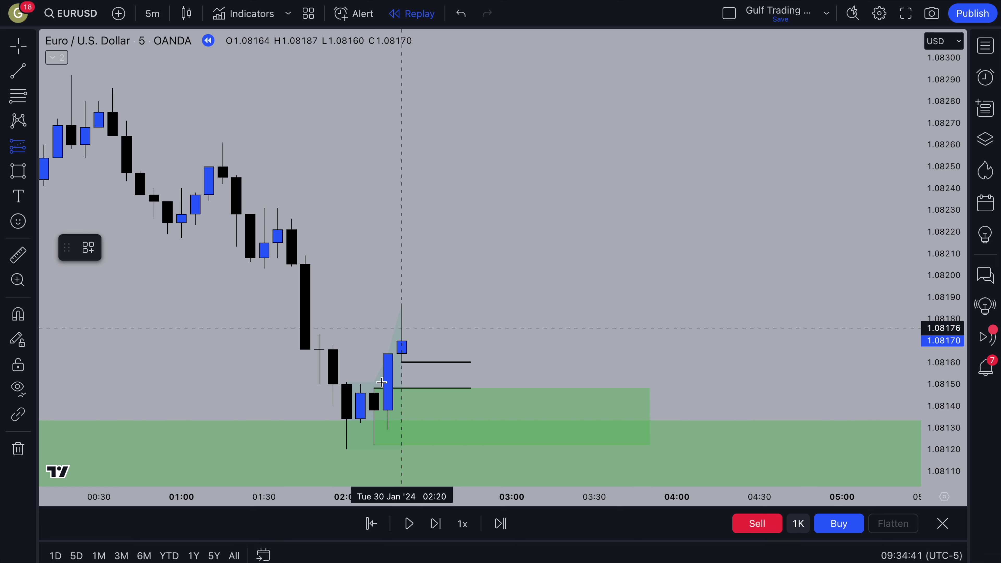
- Place a long position on the 5-minute demand zone with entry at 1.08148 and stop at the 02:10 candle's low, 1.08122
{"action": "scroll", "coordinate": [413, 316], "scroll_direction": "down", "scroll_amount": 3}
{"action": "scroll", "coordinate": [413, 310], "scroll_direction": "down", "scroll_amount": 1}
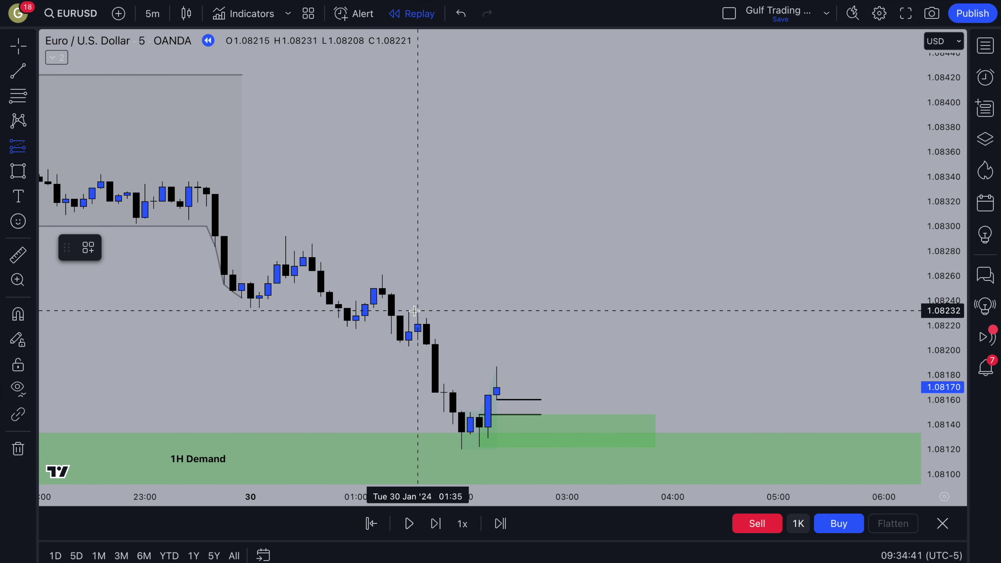
{"action": "scroll", "coordinate": [347, 335], "scroll_direction": "up", "scroll_amount": 4}
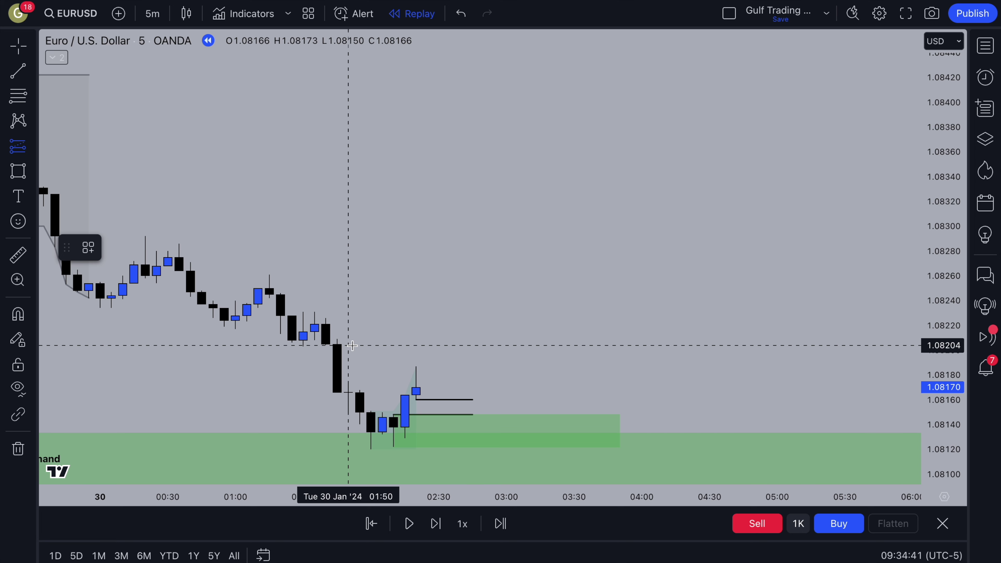
{"action": "left_click", "coordinate": [375, 367]}
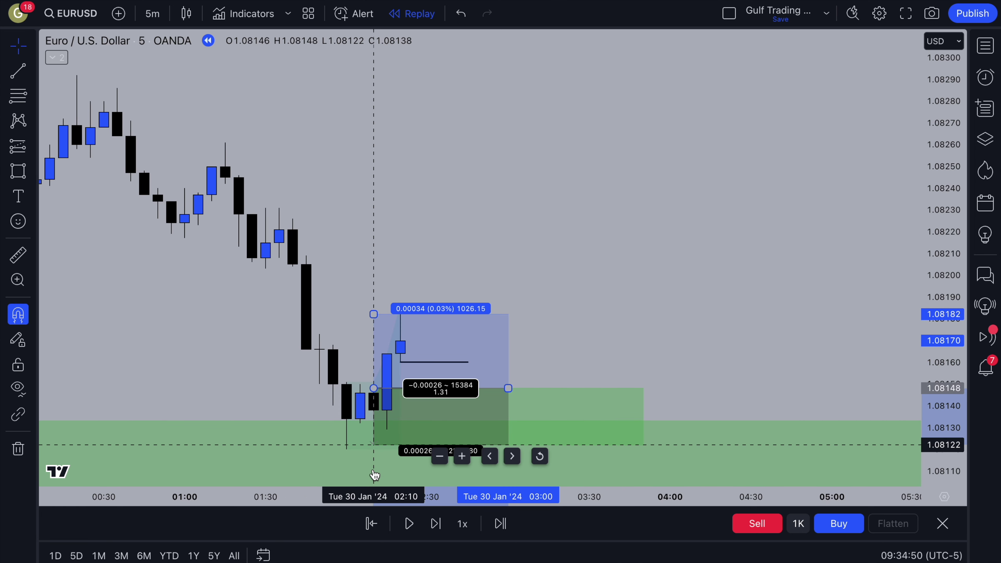
{"action": "mouse_move", "coordinate": [375, 473]}
{"action": "left_mouse_down"}
{"action": "mouse_move", "coordinate": [346, 462]}
{"action": "mouse_move", "coordinate": [374, 449]}
{"action": "left_mouse_up"}
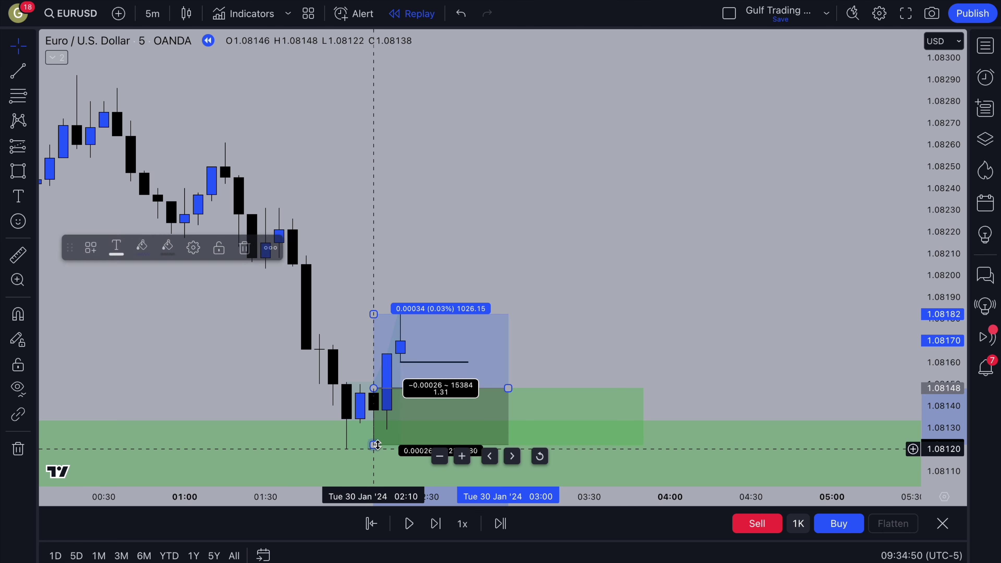
- Move the long position to start at 02:30 and raise its target to the previous swing high at 1.08421
{"action": "left_click_drag", "start_coordinate": [469, 351], "coordinate": [508, 351]}
{"action": "left_click", "coordinate": [565, 253]}
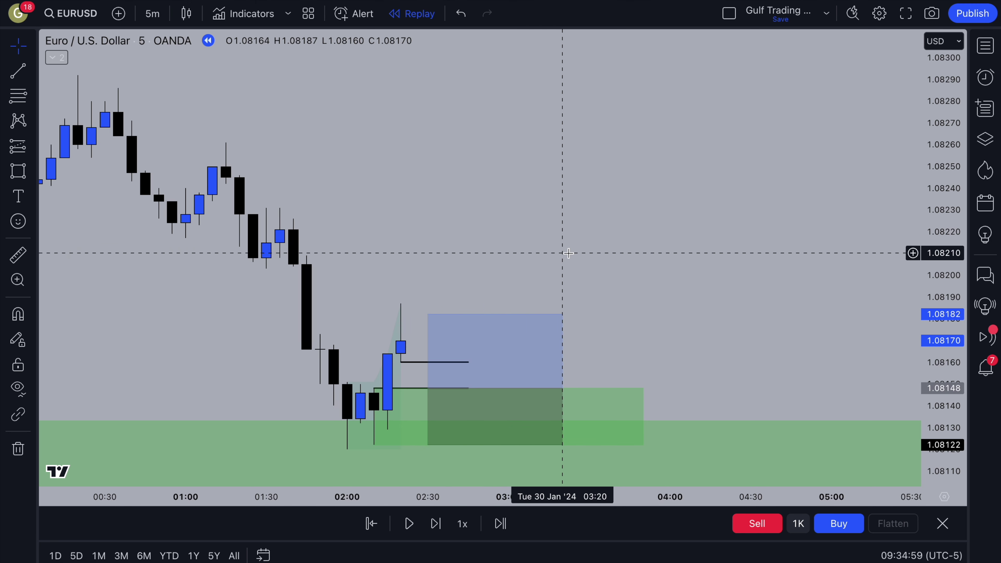
{"action": "scroll", "coordinate": [567, 253], "scroll_direction": "down", "scroll_amount": 4}
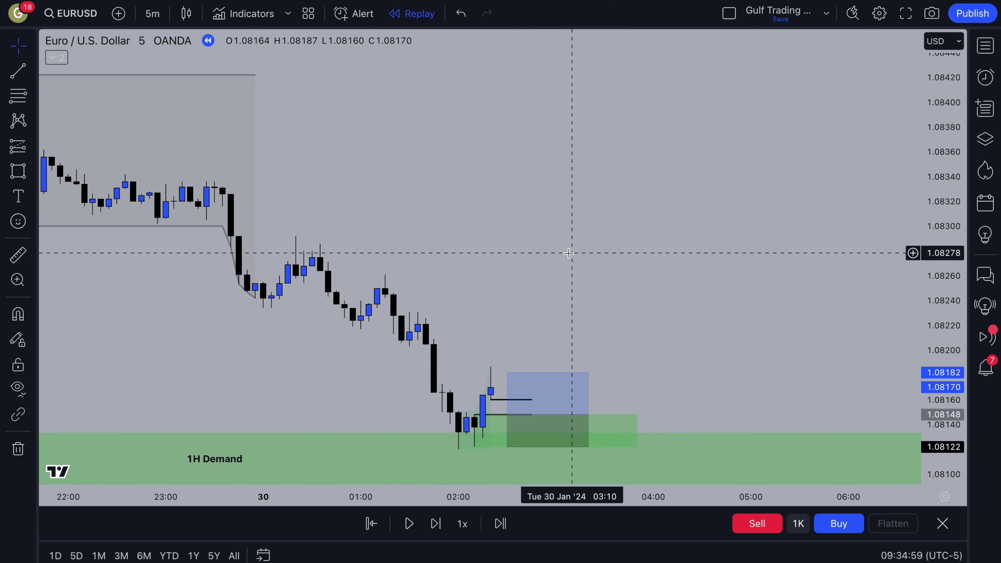
{"action": "scroll", "coordinate": [403, 352], "scroll_direction": "up", "scroll_amount": 2}
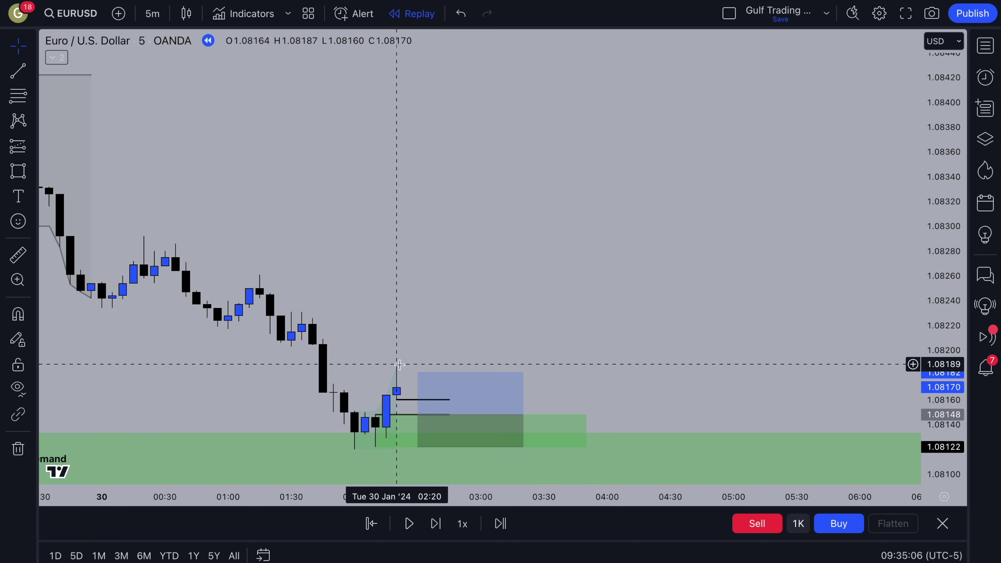
{"action": "scroll", "coordinate": [421, 316], "scroll_direction": "down", "scroll_amount": 3}
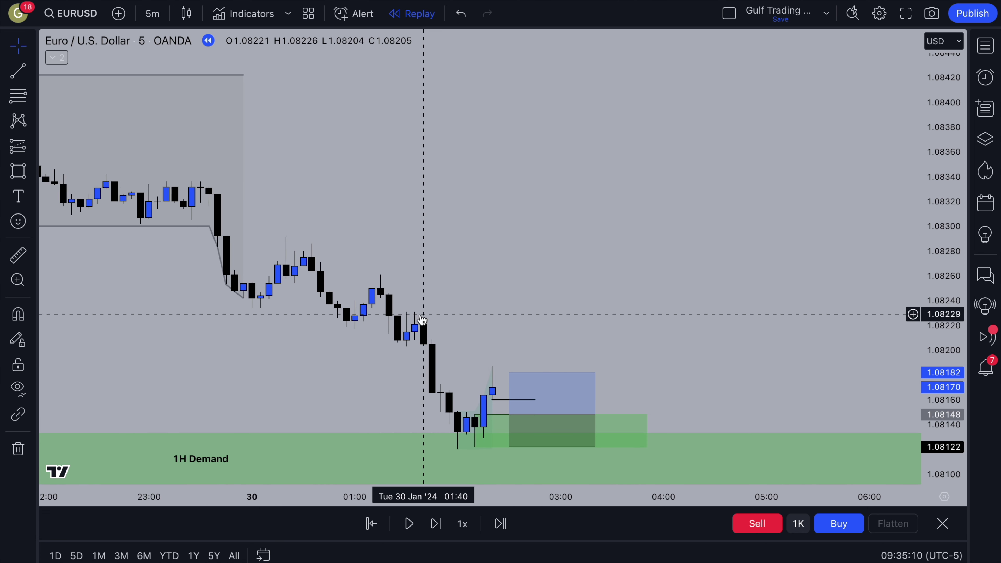
{"action": "scroll", "coordinate": [421, 316], "scroll_direction": "down", "scroll_amount": 3}
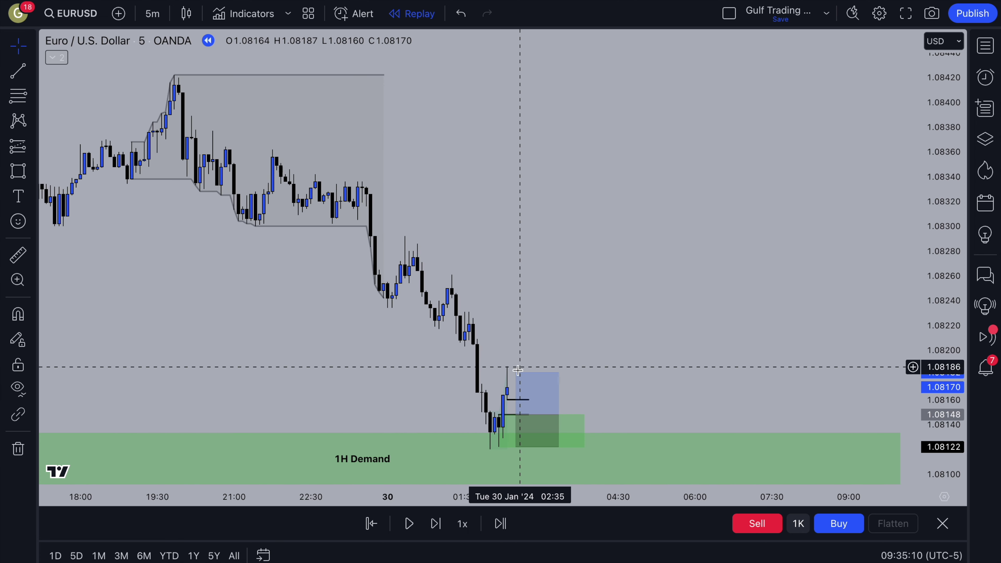
{"action": "left_click", "coordinate": [517, 373]}
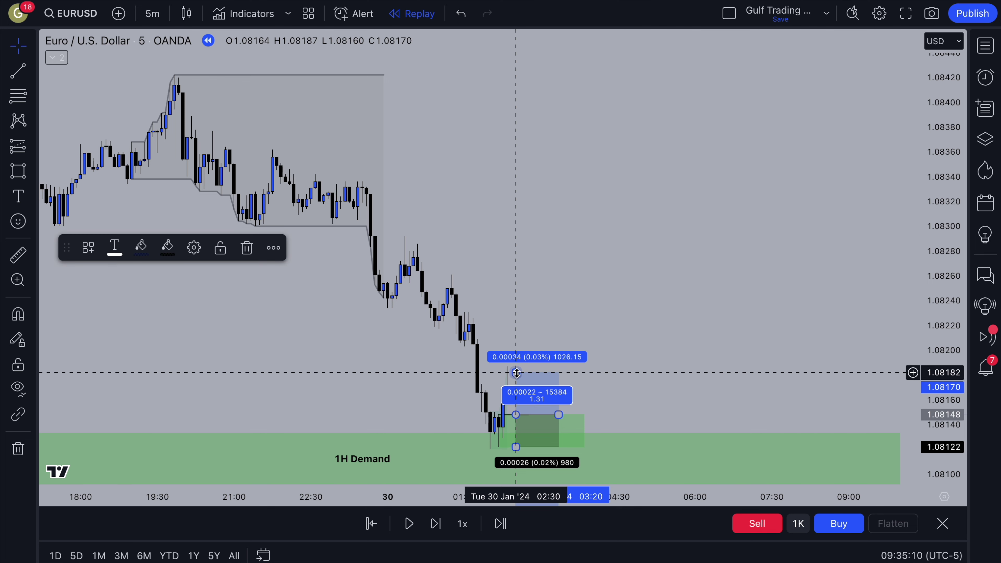
{"action": "mouse_move", "coordinate": [516, 373]}
{"action": "left_mouse_down"}
{"action": "mouse_move", "coordinate": [324, 98]}
{"action": "mouse_move", "coordinate": [321, 78]}
{"action": "left_mouse_up"}
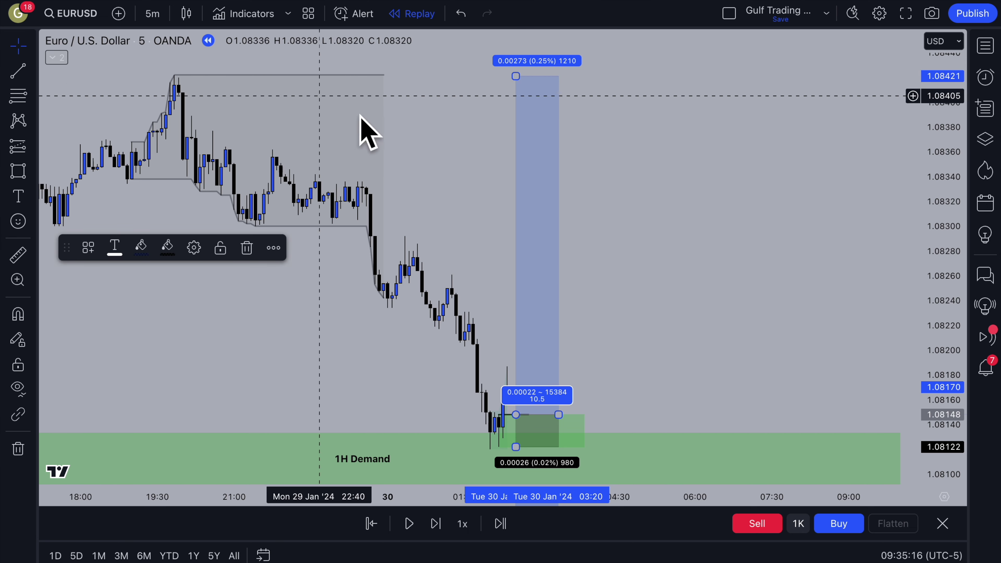
- Extend the long position's end time to about 07:00 on 30 Jan '24
{"action": "scroll", "coordinate": [456, 184], "scroll_direction": "up", "scroll_amount": 2}
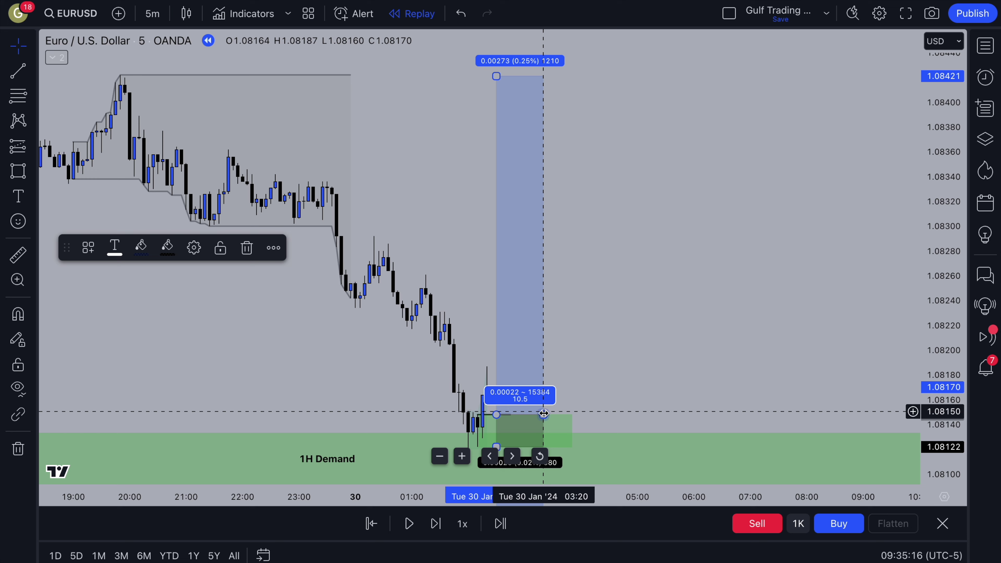
{"action": "left_click_drag", "start_coordinate": [543, 415], "coordinate": [751, 414]}
{"action": "left_click", "coordinate": [782, 258]}
- Play the replay at 1x from the 02:20 candle to follow price after it enters the 5-minute demand zone
{"action": "left_click", "coordinate": [409, 525]}
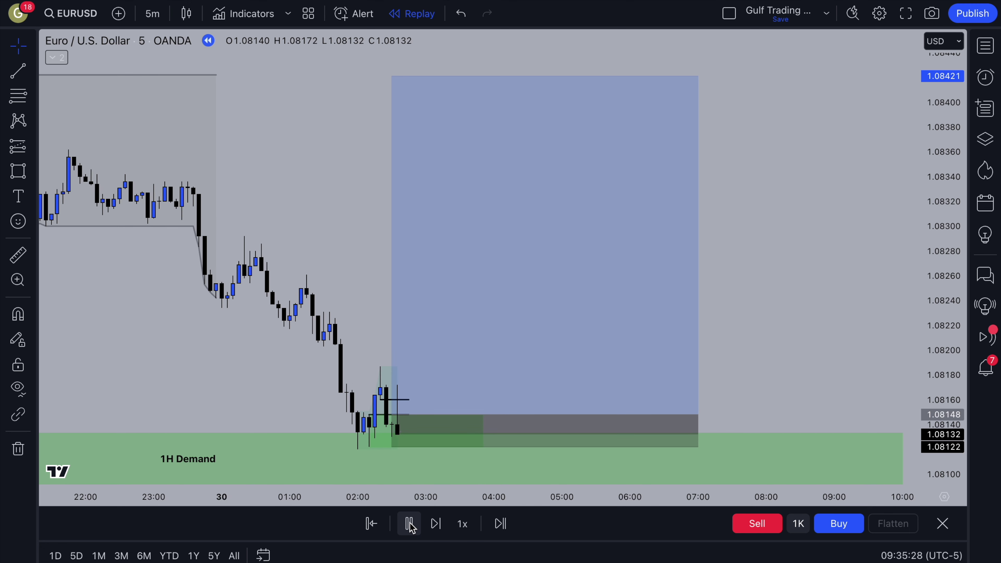
{"action": "left_click", "coordinate": [393, 402]}
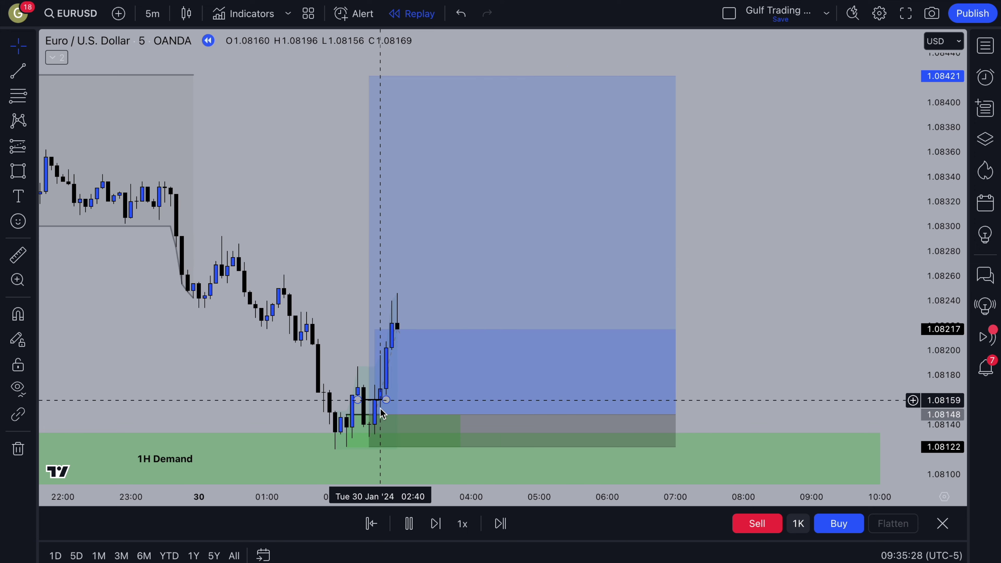
{"action": "scroll", "coordinate": [528, 241], "scroll_direction": "down", "scroll_amount": 2}
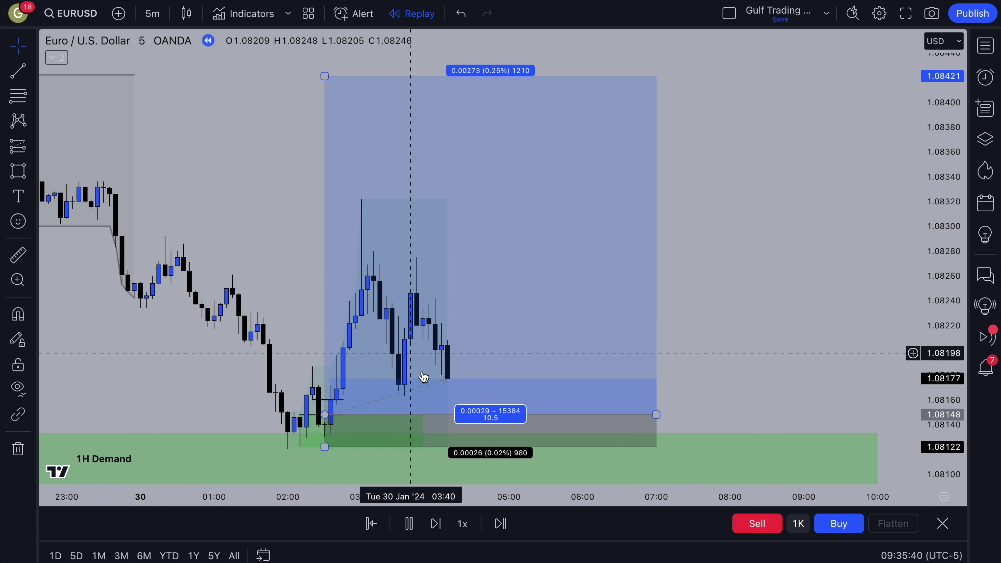
- Raise the replay speed to 3x, run the long trade past its 1.08421 target and pause at about 06:50
{"action": "left_click", "coordinate": [463, 524]}
{"action": "left_click", "coordinate": [522, 394]}
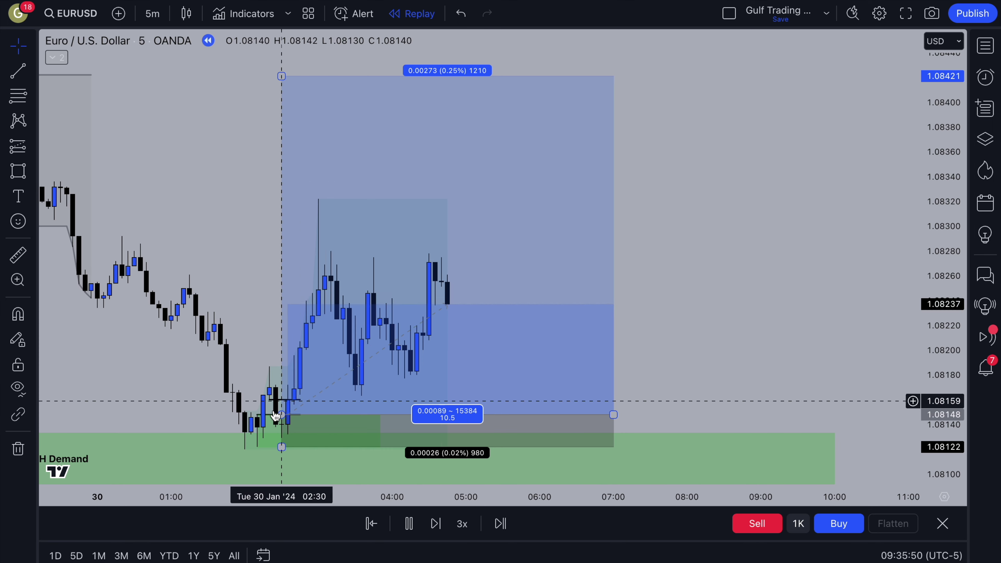
{"action": "scroll", "coordinate": [300, 355], "scroll_direction": "down", "scroll_amount": 2}
{"action": "scroll", "coordinate": [302, 359], "scroll_direction": "down", "scroll_amount": 1}
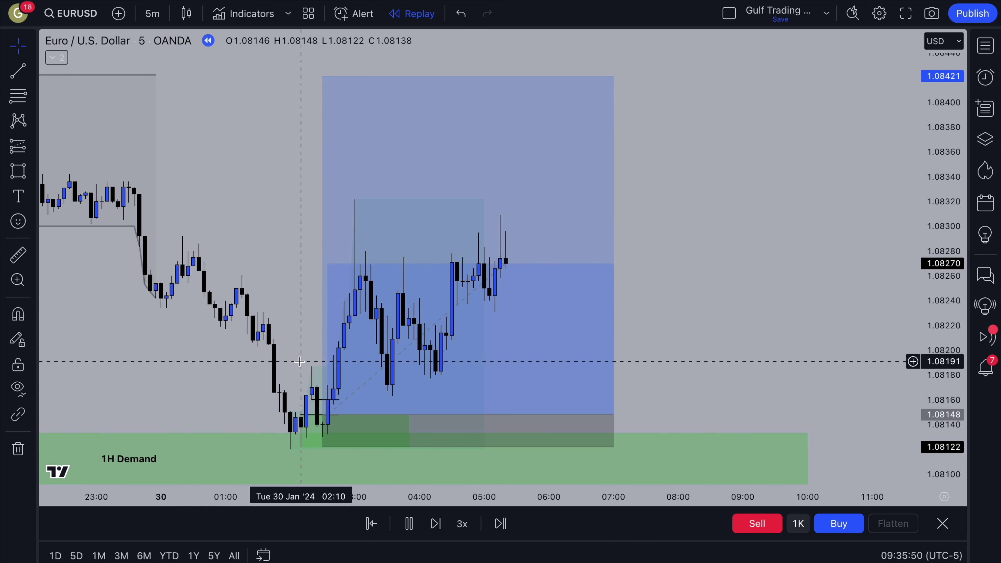
{"action": "scroll", "coordinate": [315, 357], "scroll_direction": "down", "scroll_amount": 1}
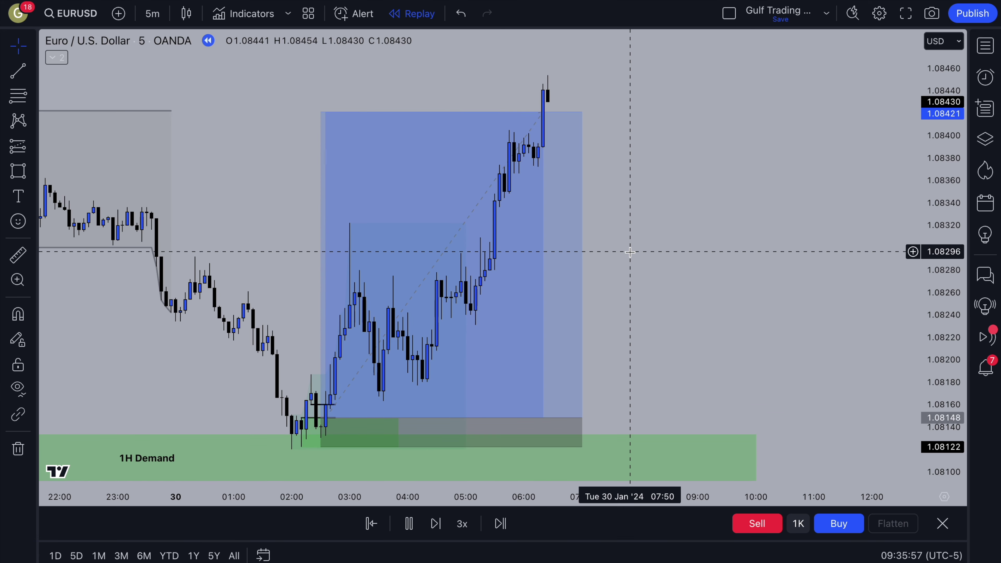
{"action": "scroll", "coordinate": [512, 354], "scroll_direction": "down", "scroll_amount": 1}
{"action": "left_click", "coordinate": [409, 524]}
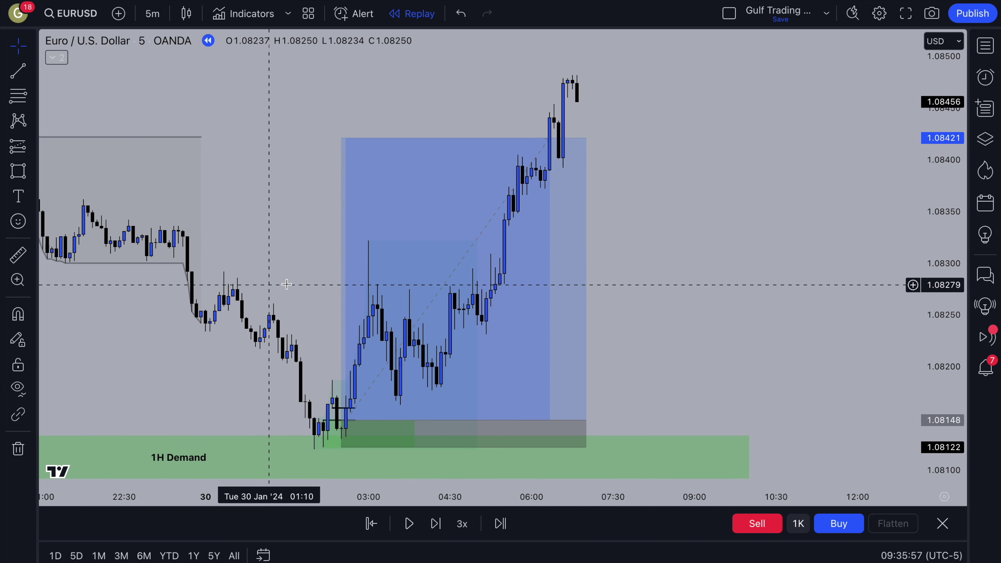
- Examine the replayed long trade against the 1H Demand zone, the 5-minute entry zone and the earlier price action of 29 Jan
{"action": "left_click", "coordinate": [419, 333]}
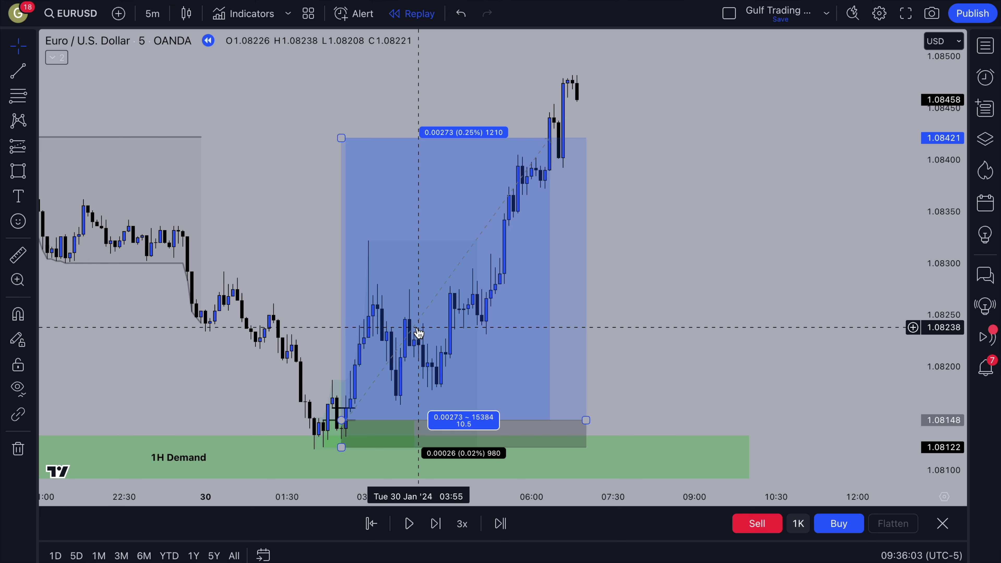
{"action": "scroll", "coordinate": [418, 333], "scroll_direction": "down", "scroll_amount": 1}
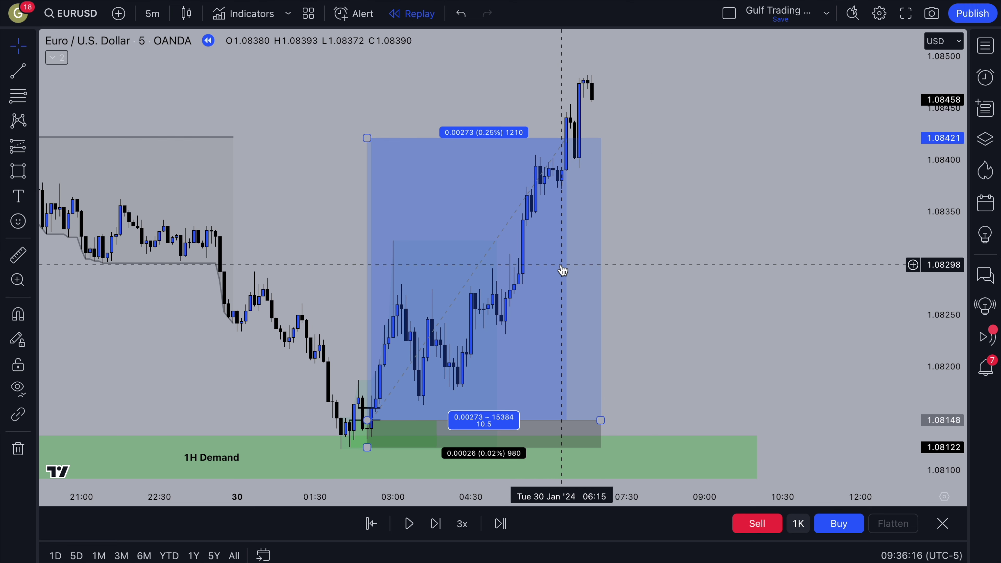
{"action": "scroll", "coordinate": [563, 271], "scroll_direction": "left", "scroll_amount": 10}
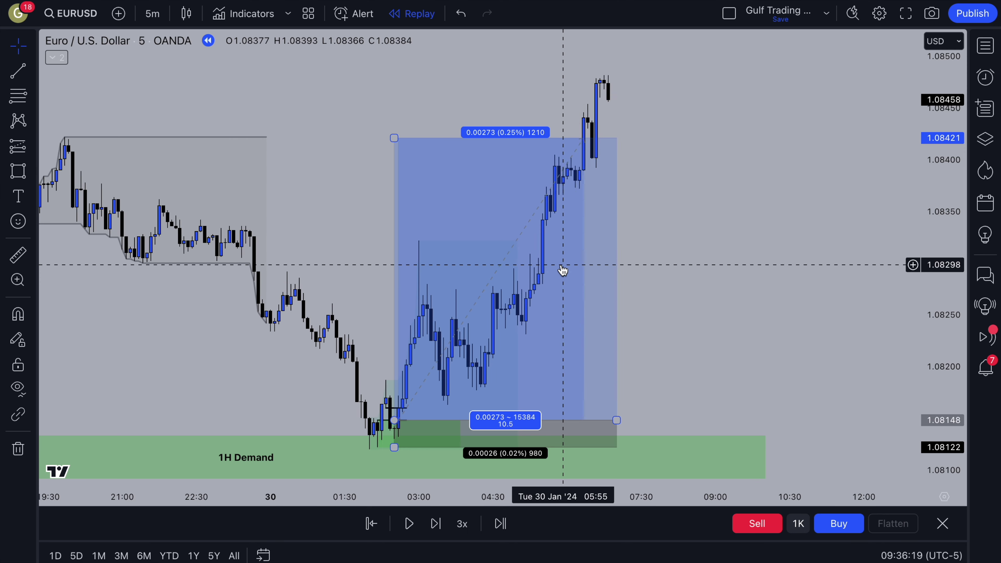
{"action": "scroll", "coordinate": [413, 382], "scroll_direction": "left", "scroll_amount": 3}
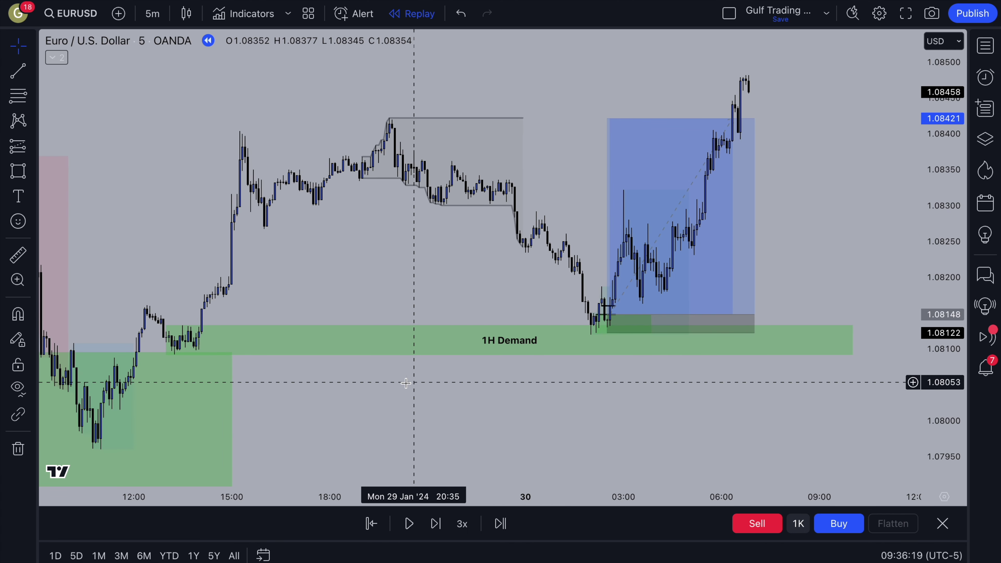
{"action": "left_click", "coordinate": [667, 249]}
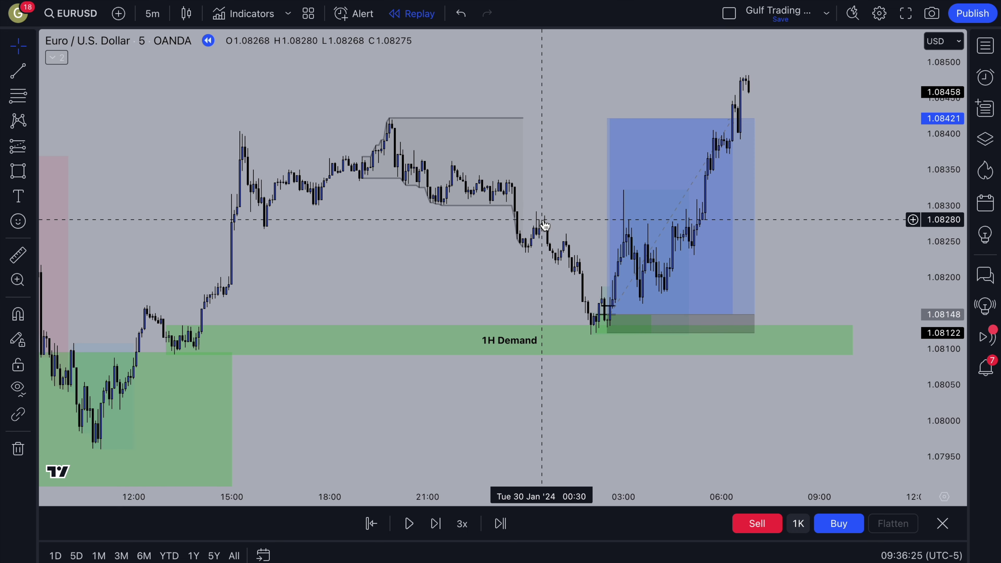
{"action": "scroll", "coordinate": [279, 294], "scroll_direction": "down", "scroll_amount": 5}
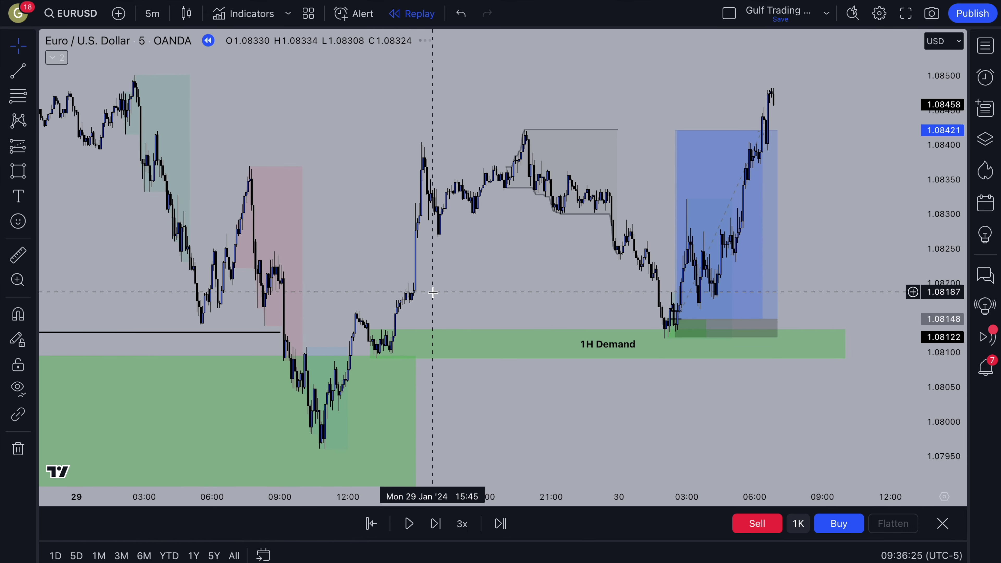
{"action": "scroll", "coordinate": [432, 292], "scroll_direction": "right", "scroll_amount": 10}
{"action": "scroll", "coordinate": [432, 292], "scroll_direction": "right", "scroll_amount": 8}
{"action": "scroll", "coordinate": [432, 292], "scroll_direction": "up", "scroll_amount": 3}
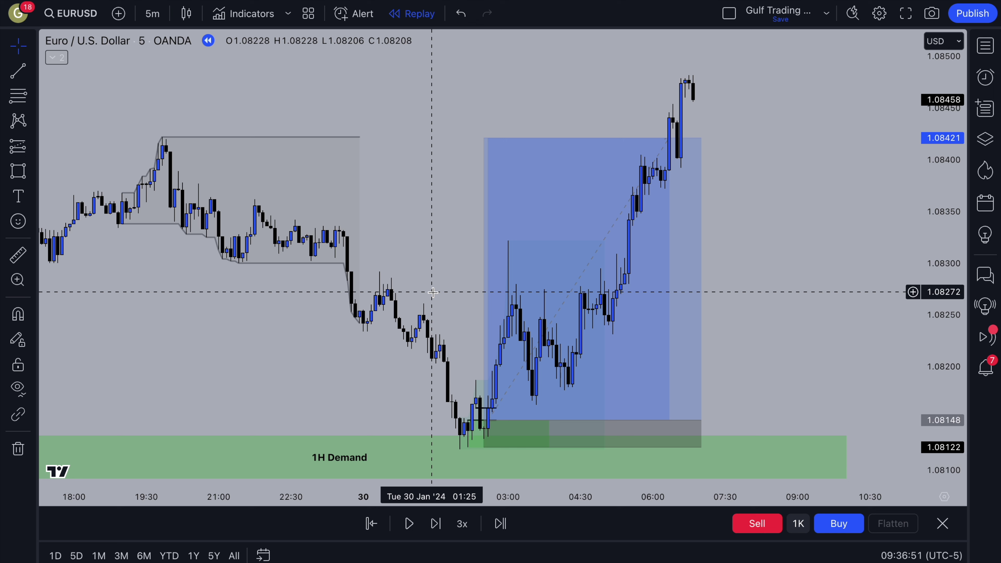
{"action": "scroll", "coordinate": [433, 292], "scroll_direction": "up", "scroll_amount": 5}
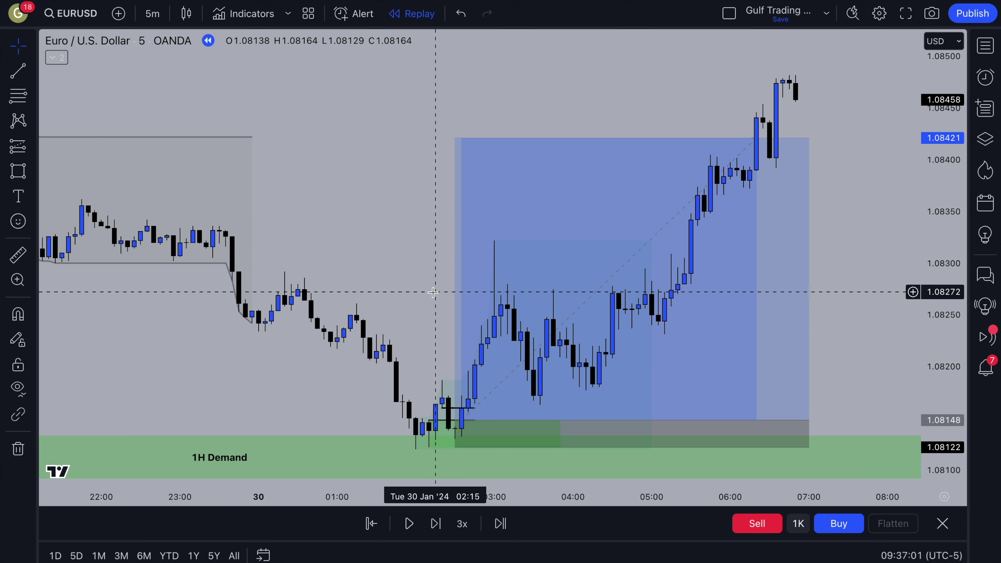
{"action": "scroll", "coordinate": [433, 292], "scroll_direction": "down", "scroll_amount": 3}
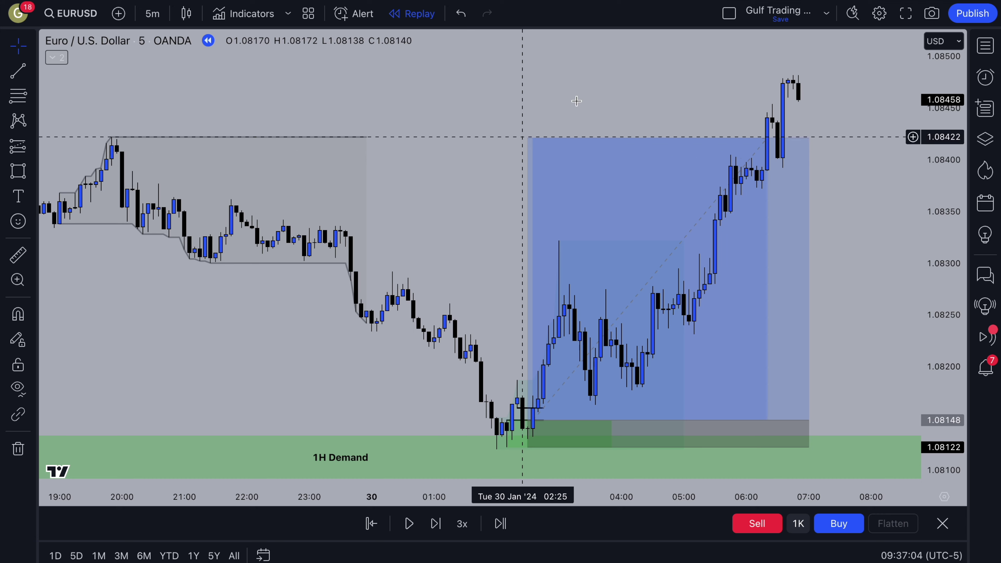